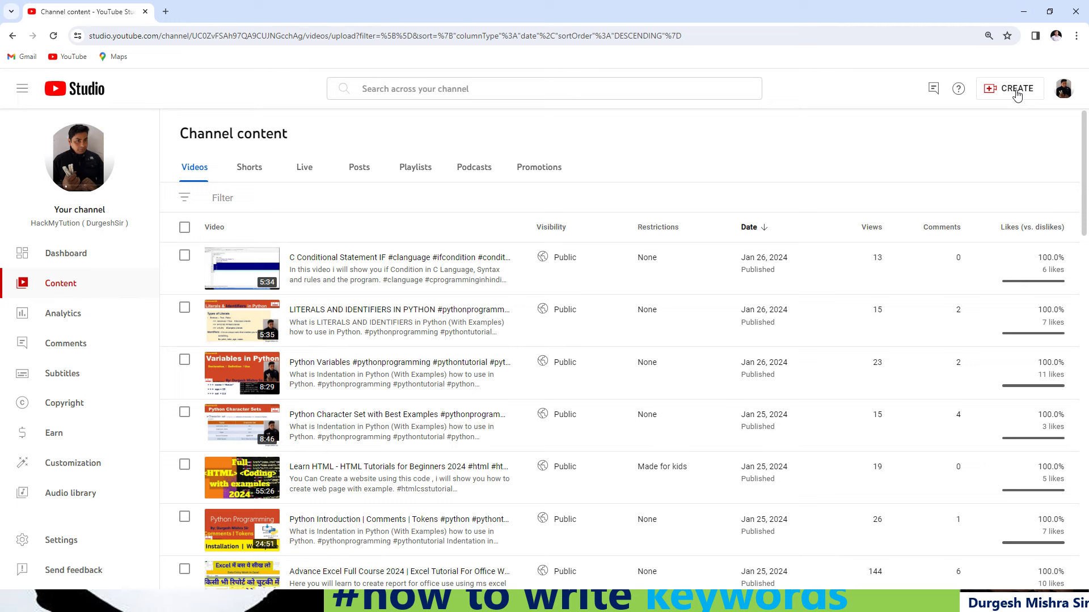
Step: Open youtube.com in a new browser tab
left_click(1009, 95)
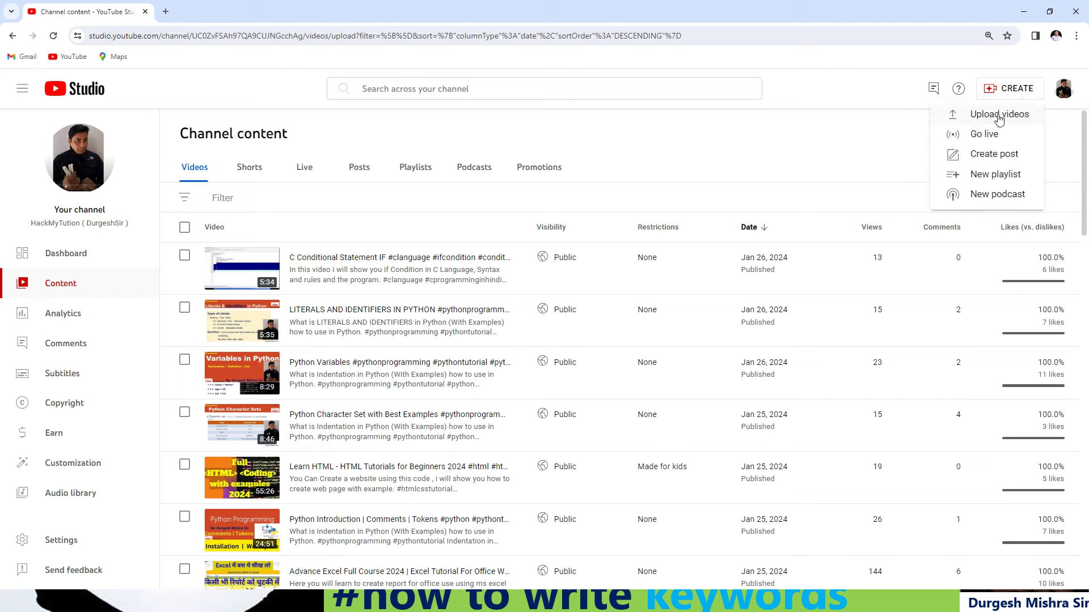
left_click(814, 147)
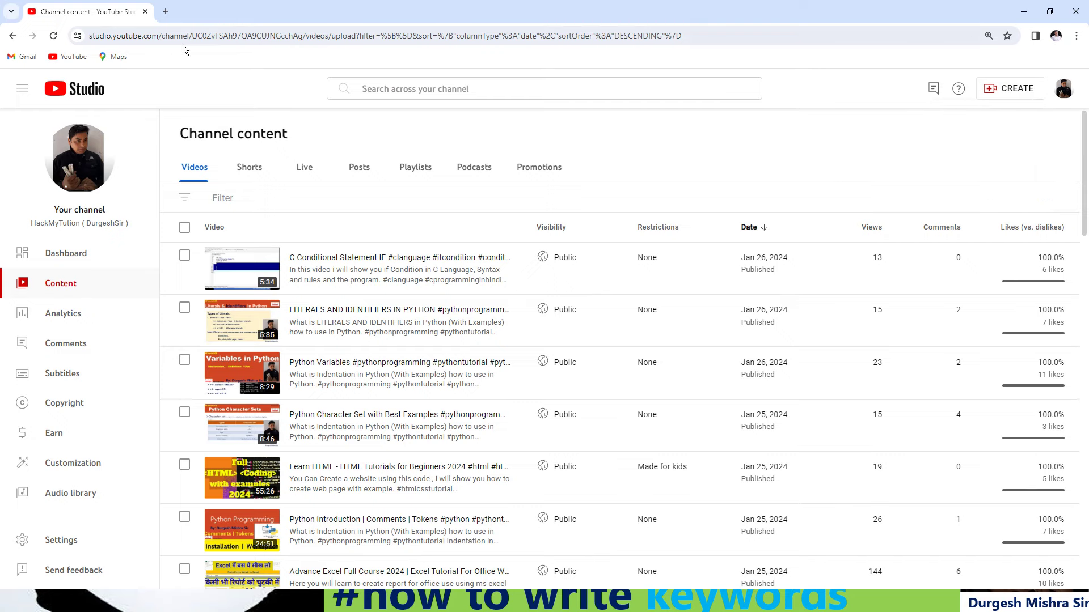
left_click(168, 10)
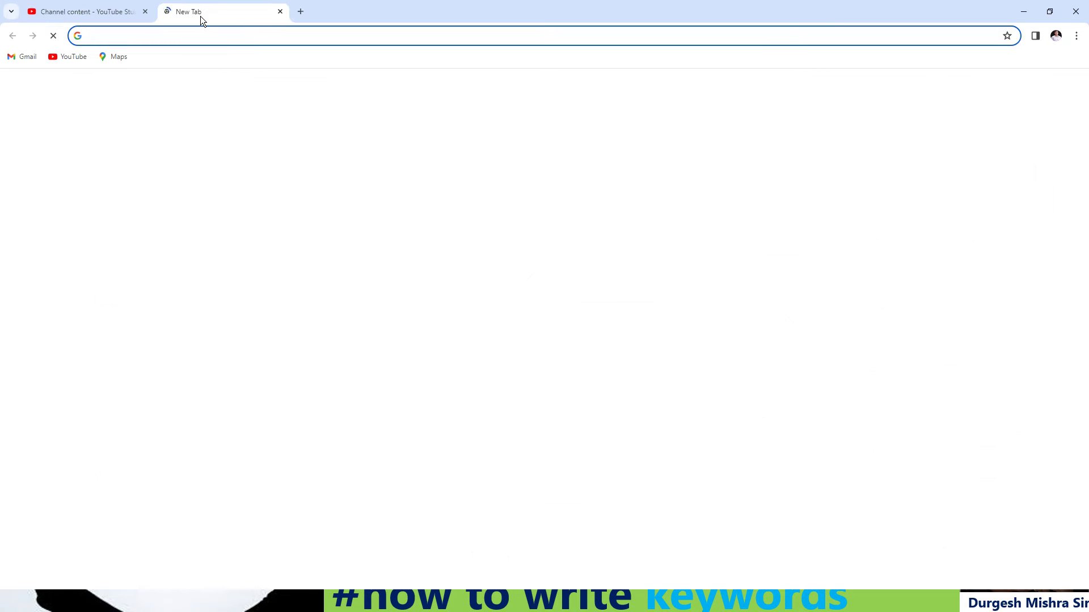
type("youtube.com")
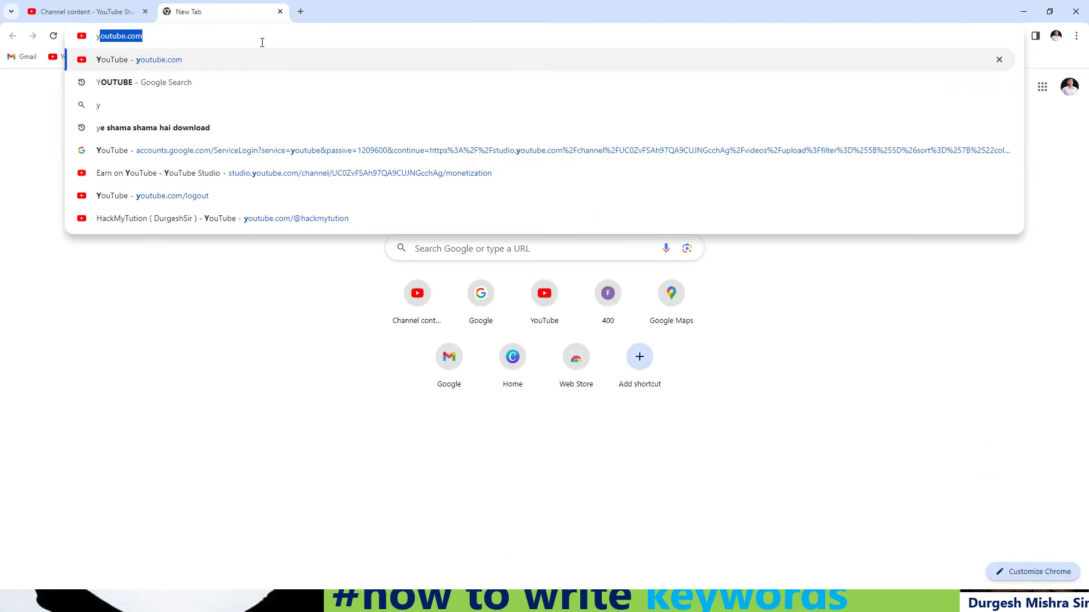
key("Return")
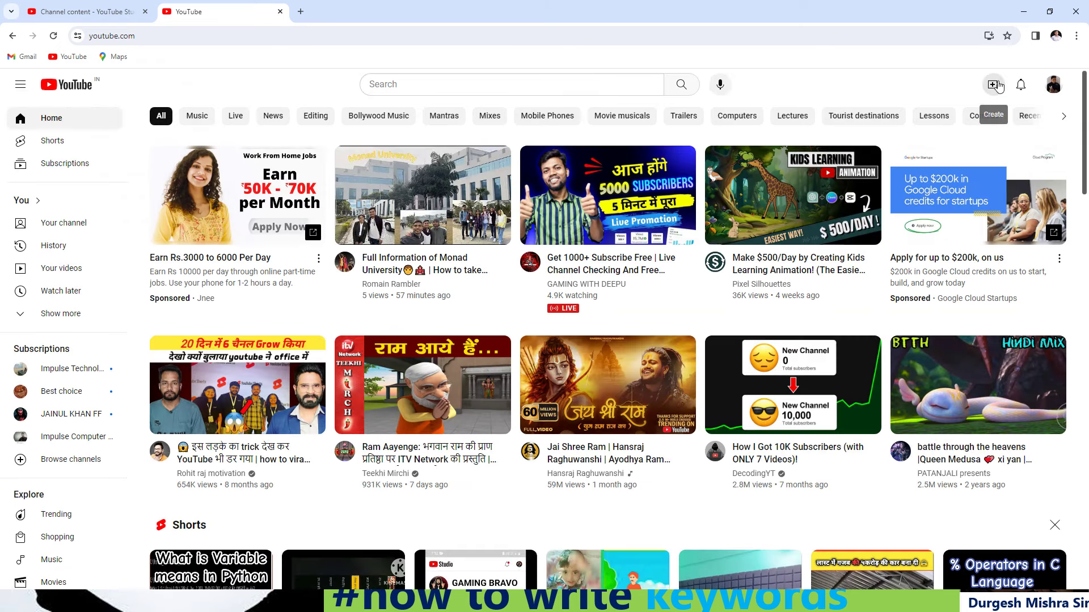
Step: Start a video upload from the YouTube home page and close the old channel content tab
left_click(998, 85)
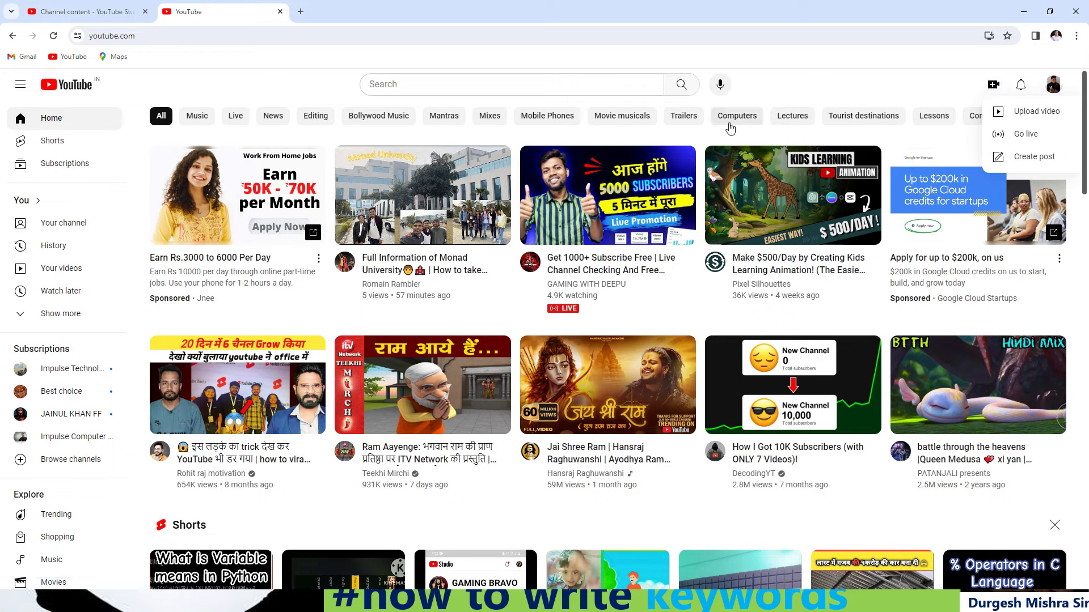
left_click(1034, 111)
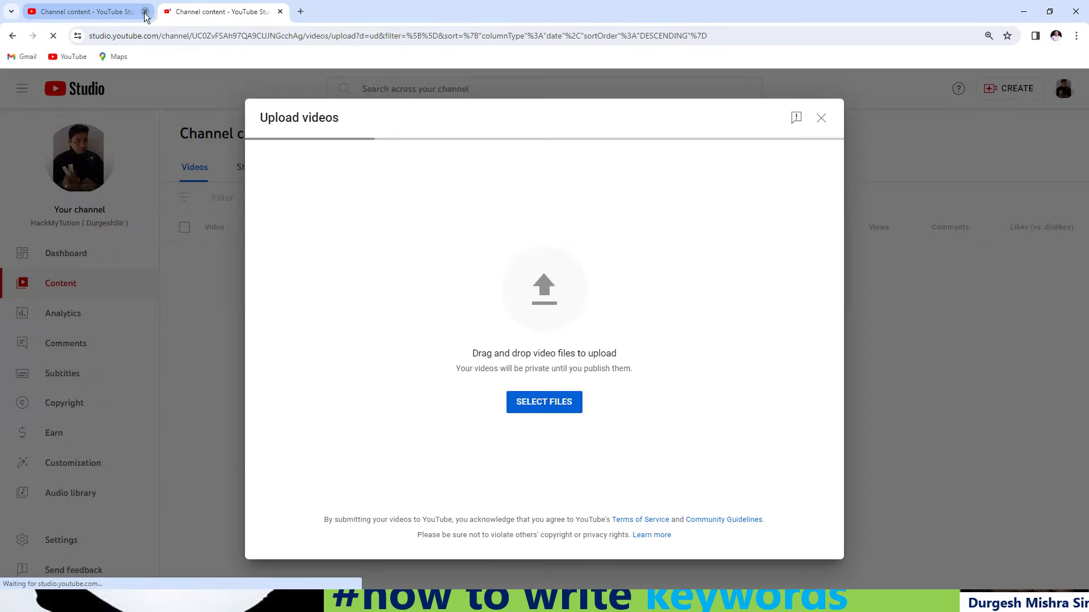
left_click(145, 12)
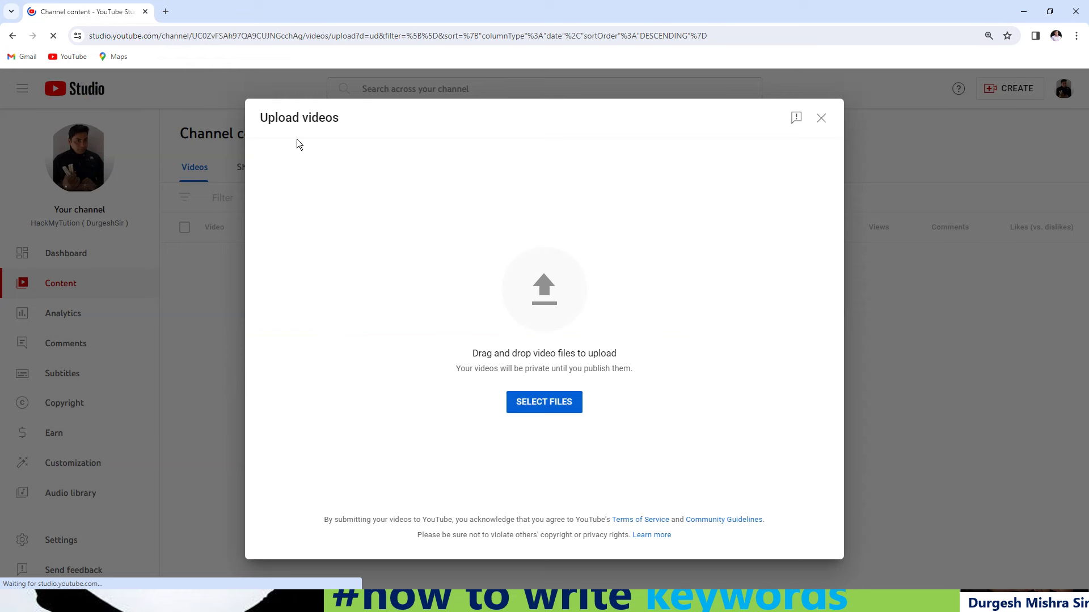
left_click(528, 406)
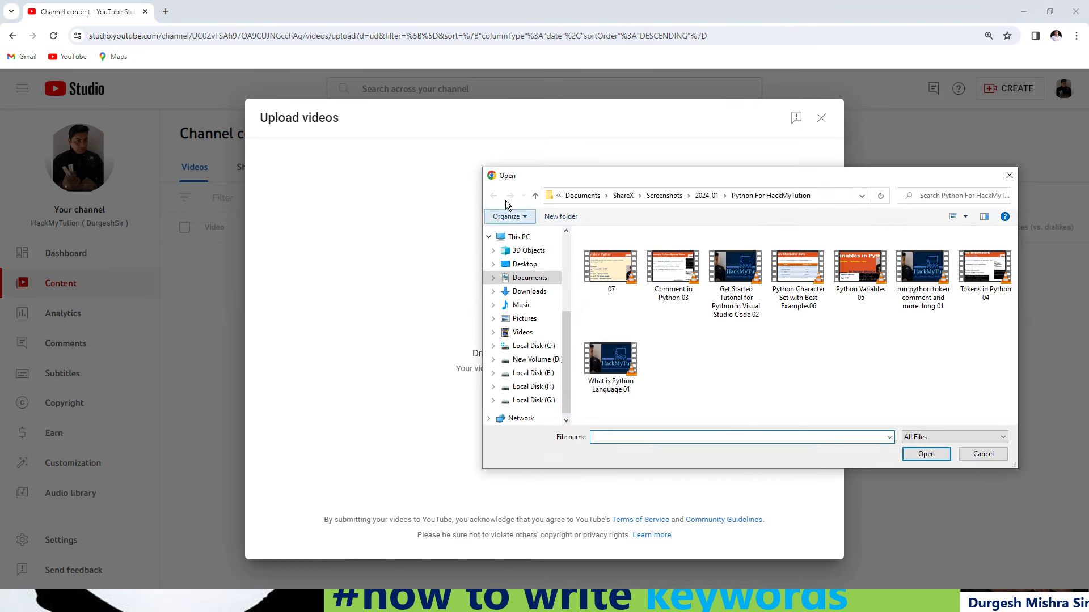
left_click(525, 263)
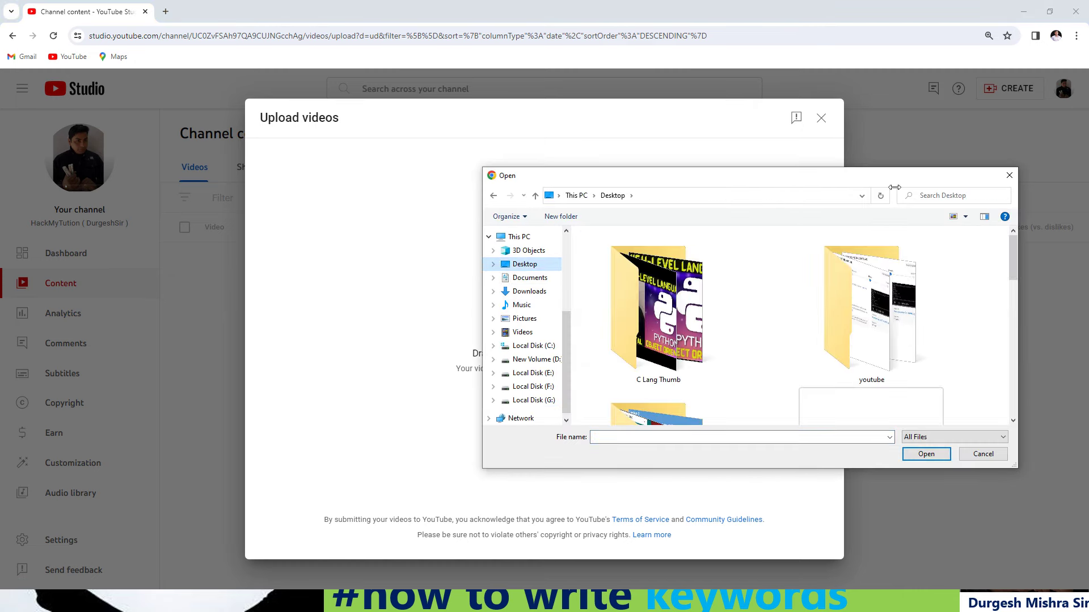
left_click_drag(901, 179, 648, 140)
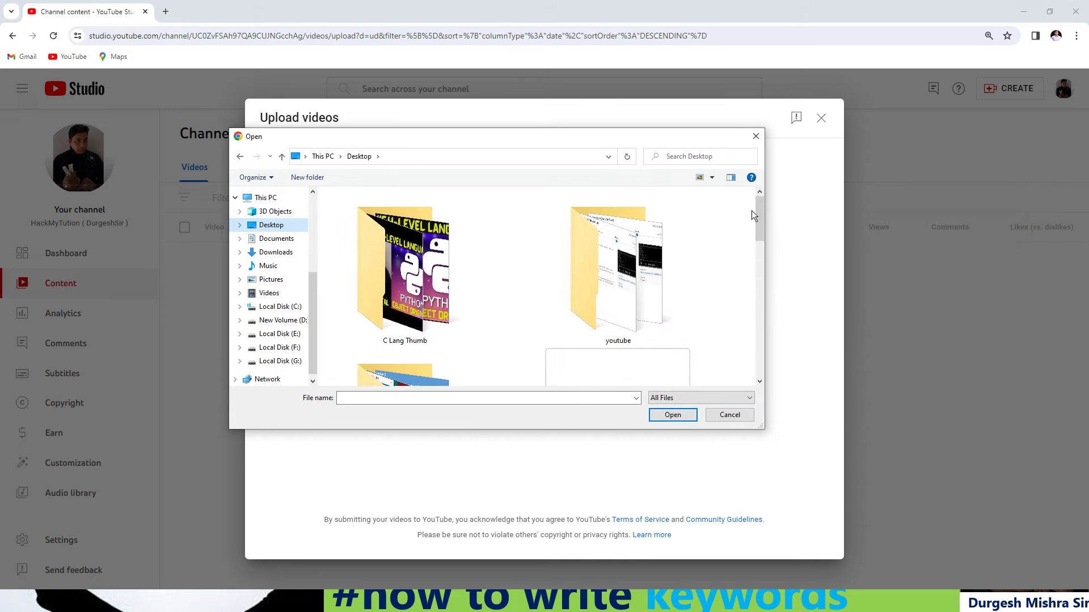
left_click_drag(757, 220, 767, 359)
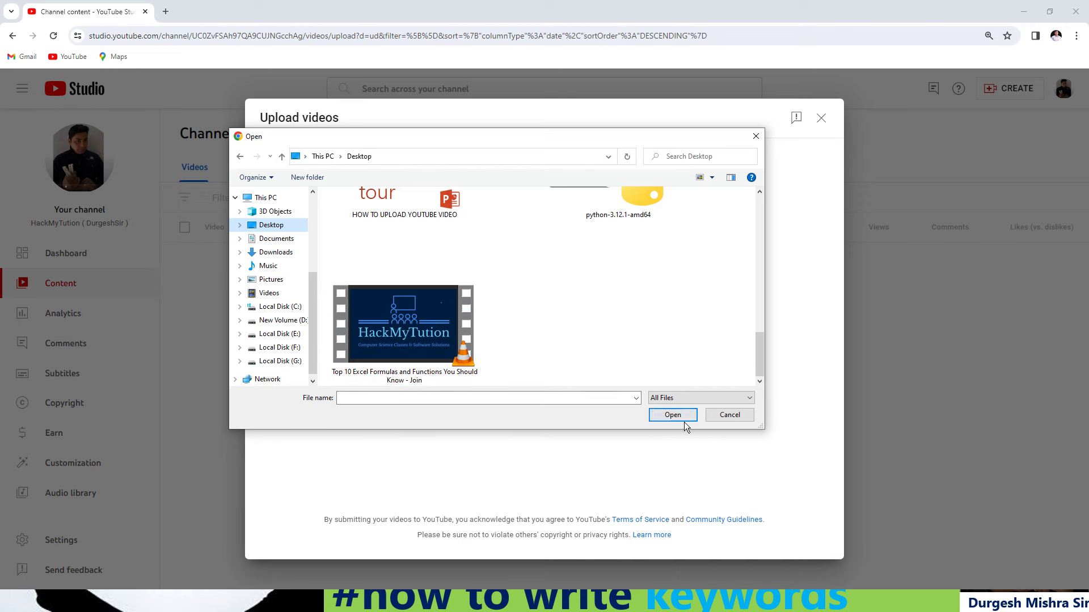
left_click(728, 415)
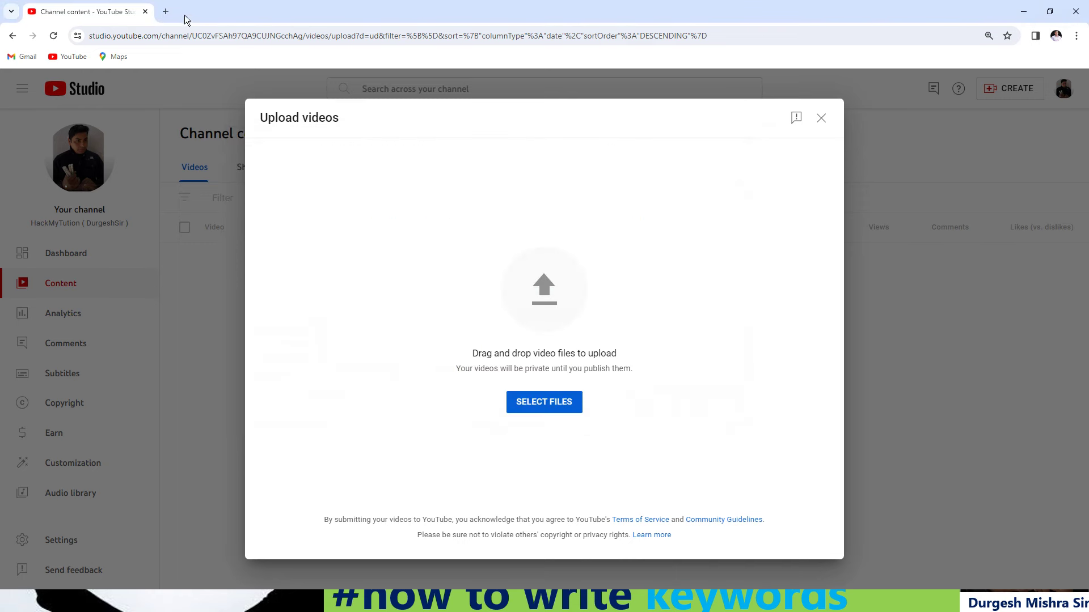
Step: Search Google for "excel report and formula" in a new browser tab
left_click(166, 11)
type("excel report a")
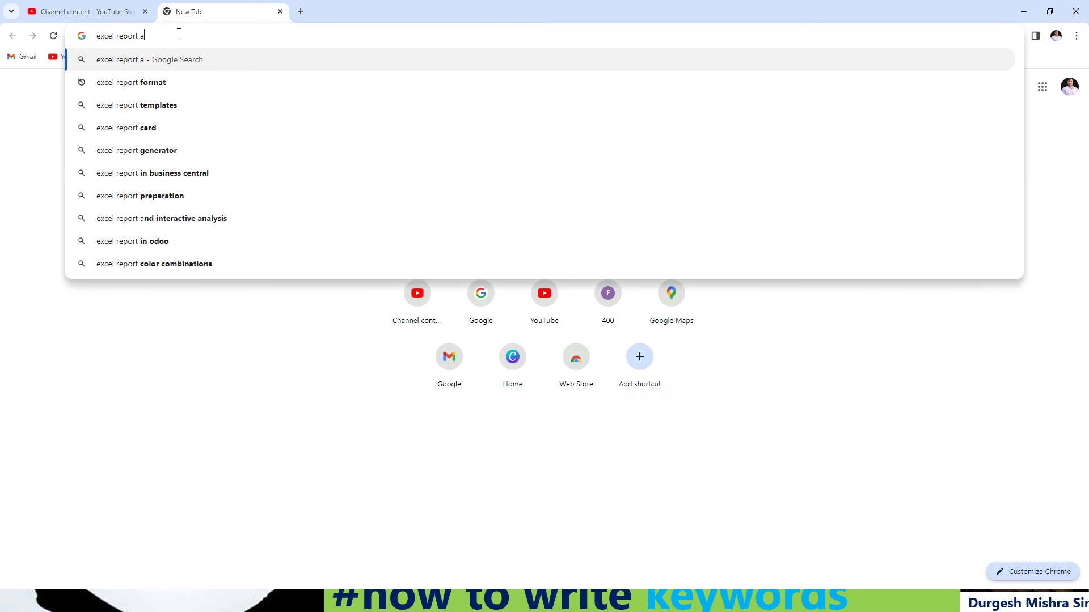
type("nd formula")
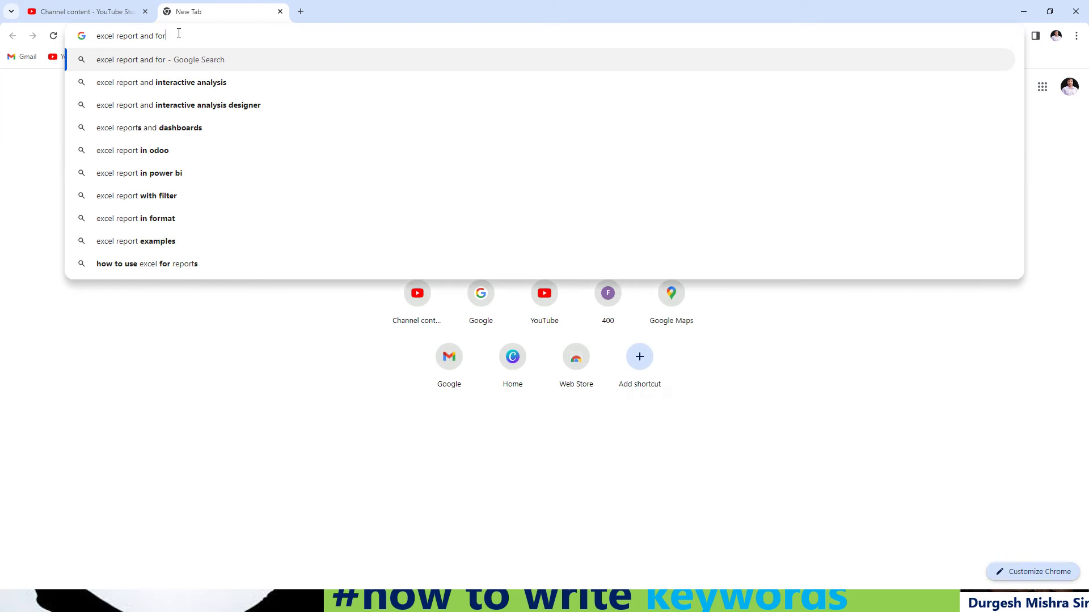
key("Return")
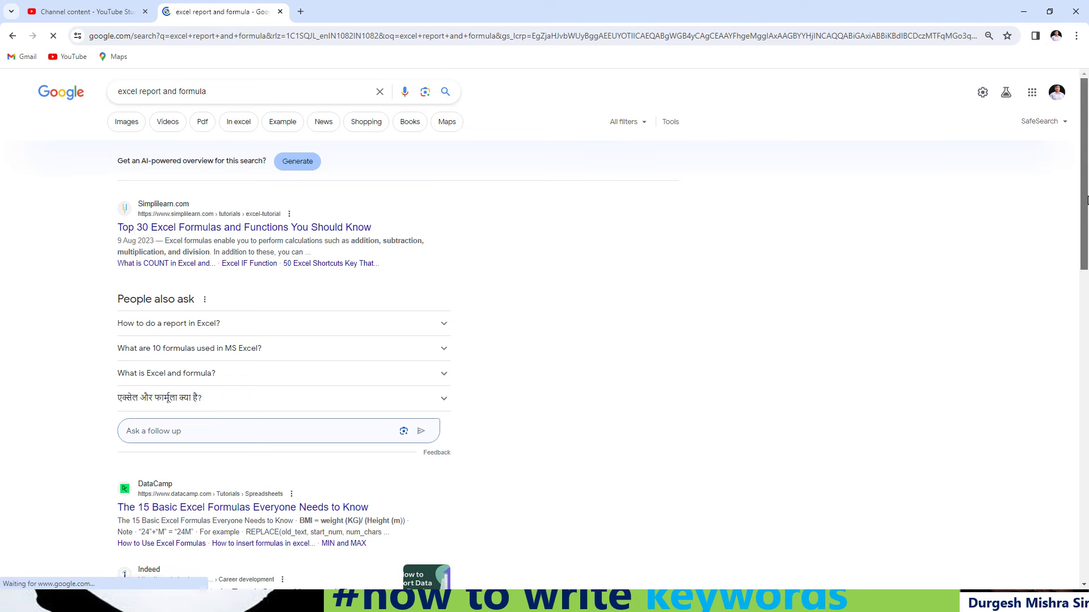
Step: Copy the related question "How to do a report in Excel?" from the search results
left_click_drag(1084, 199, 1083, 116)
scroll(1086, 352, "down", 2)
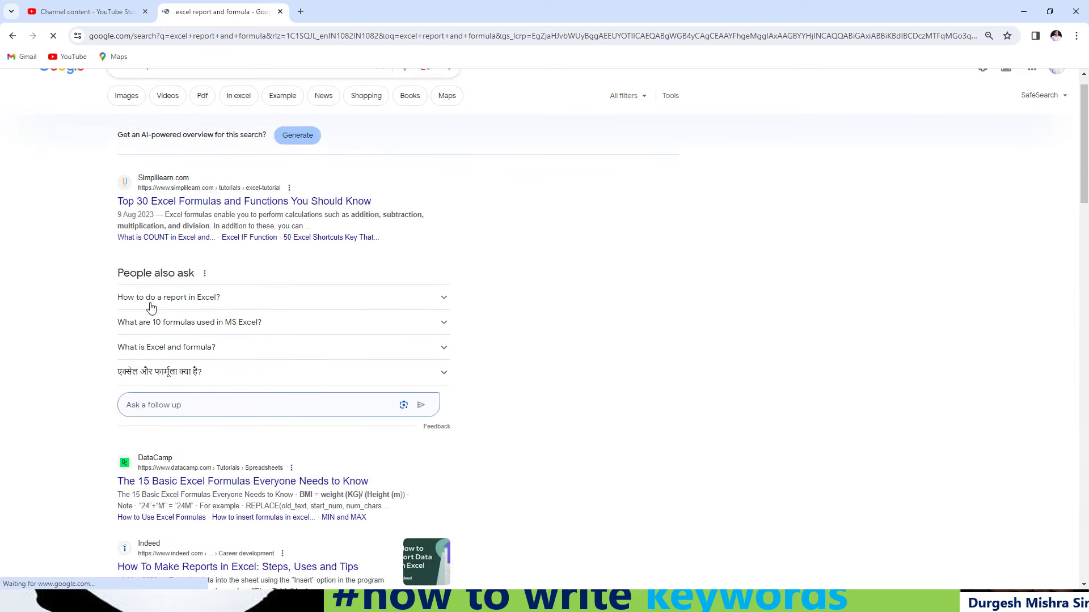
left_click_drag(109, 302, 186, 301)
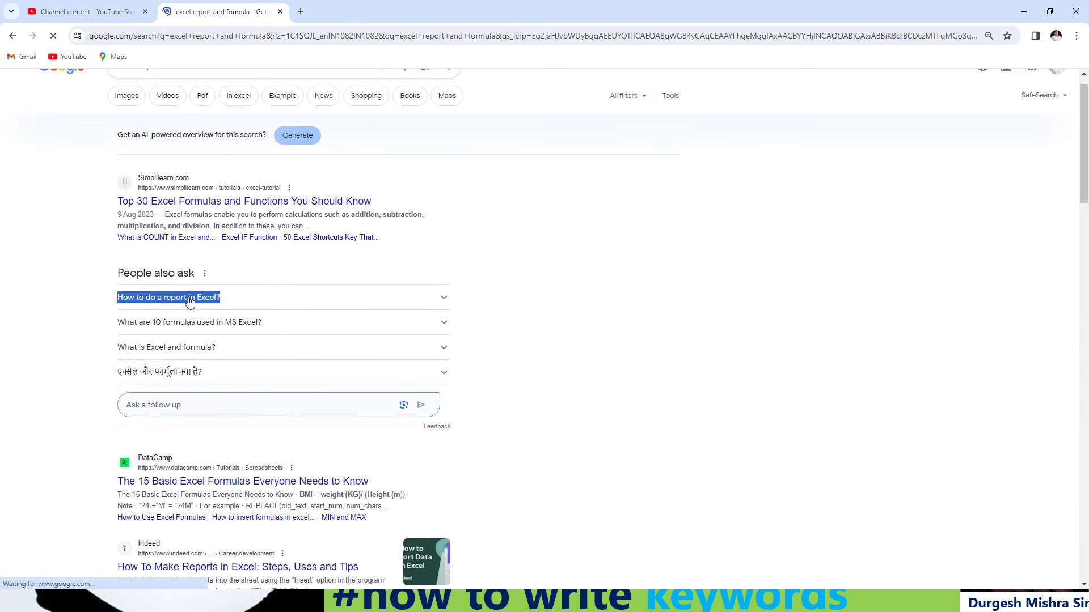
right_click(189, 301)
left_click(200, 310)
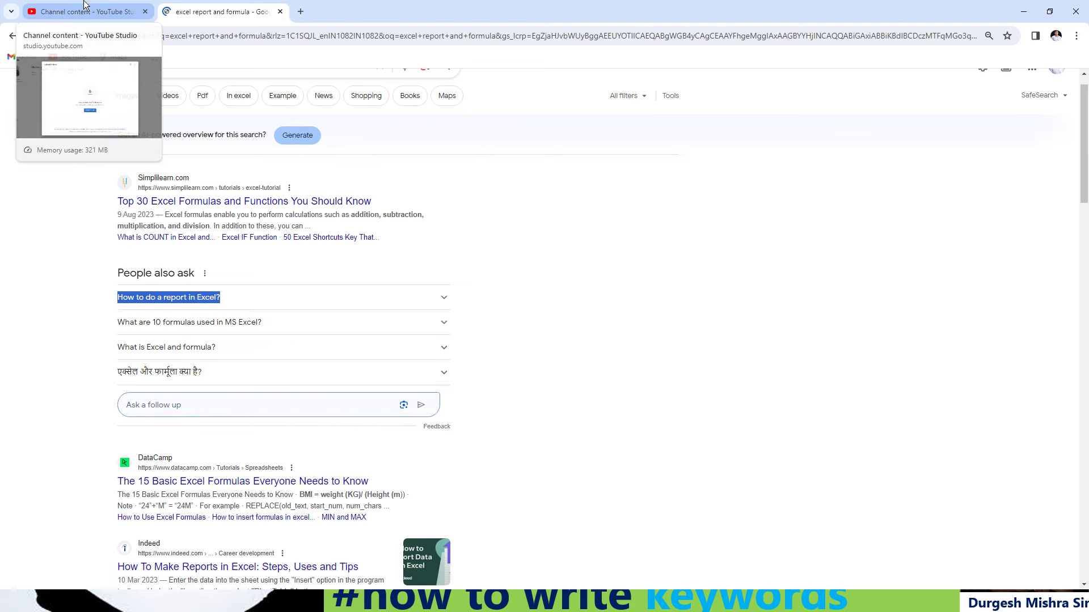
Step: Return to the YouTube Studio upload and choose the Desktop video "Top 10 Excel Formulas and Functions You Should Know - Join" in the file picker
left_click(117, 13)
left_click(553, 408)
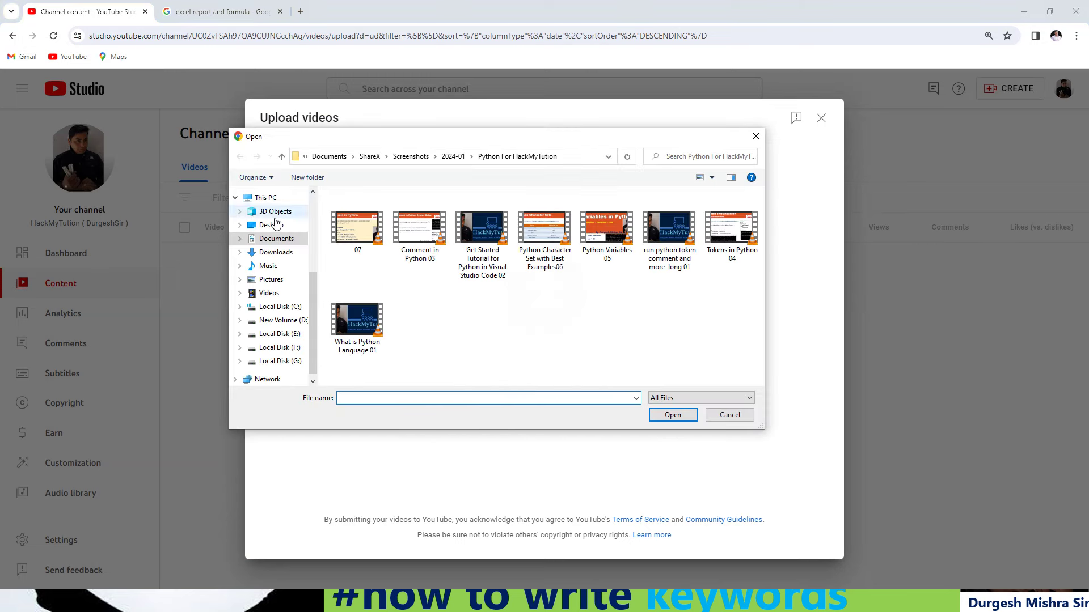
left_click(272, 225)
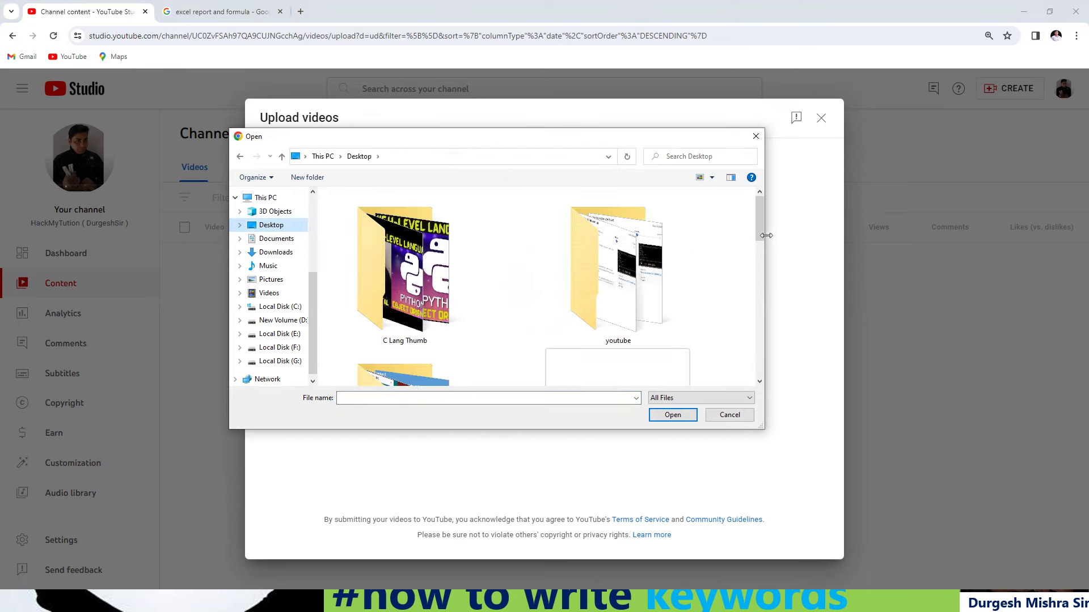
left_click_drag(762, 222, 768, 387)
left_click(399, 370)
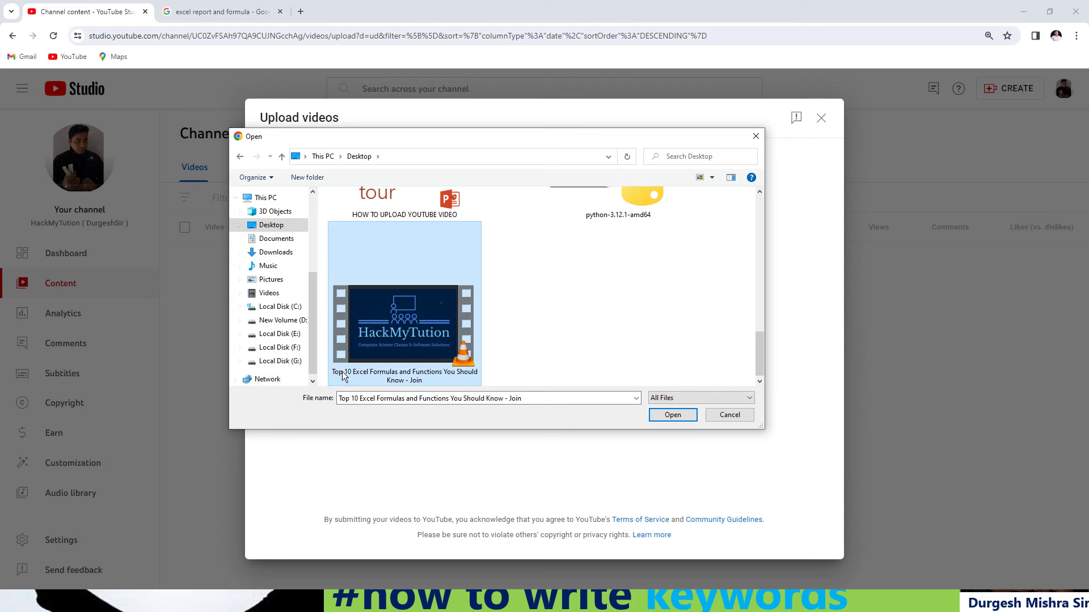
Step: Try to rename the chosen video file as "How to do a report in Excel with best function for office", reusing the copied question
right_click(411, 371)
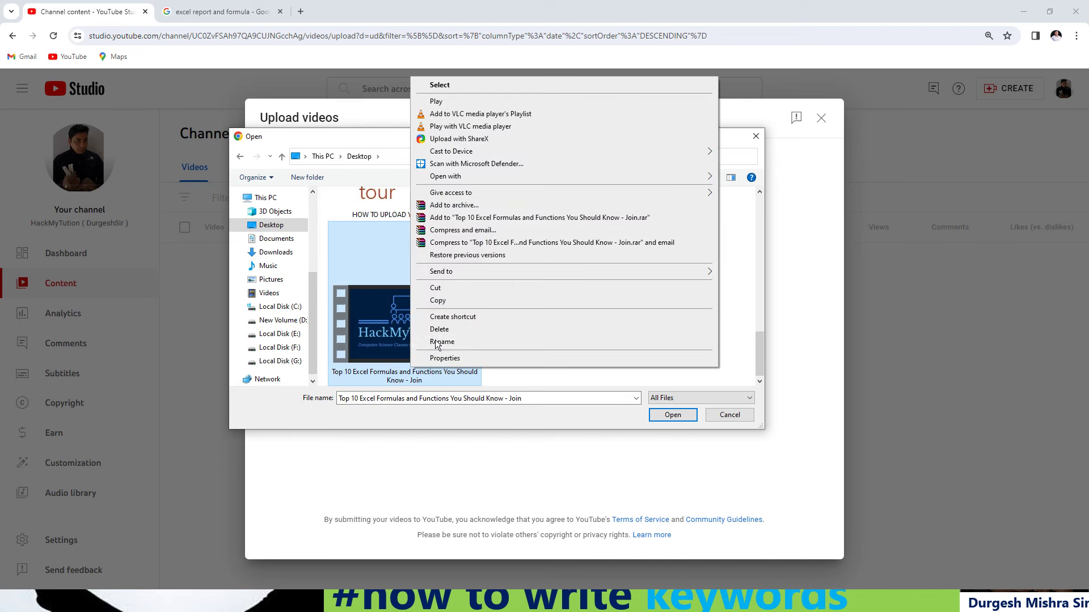
left_click(441, 342)
right_click(408, 373)
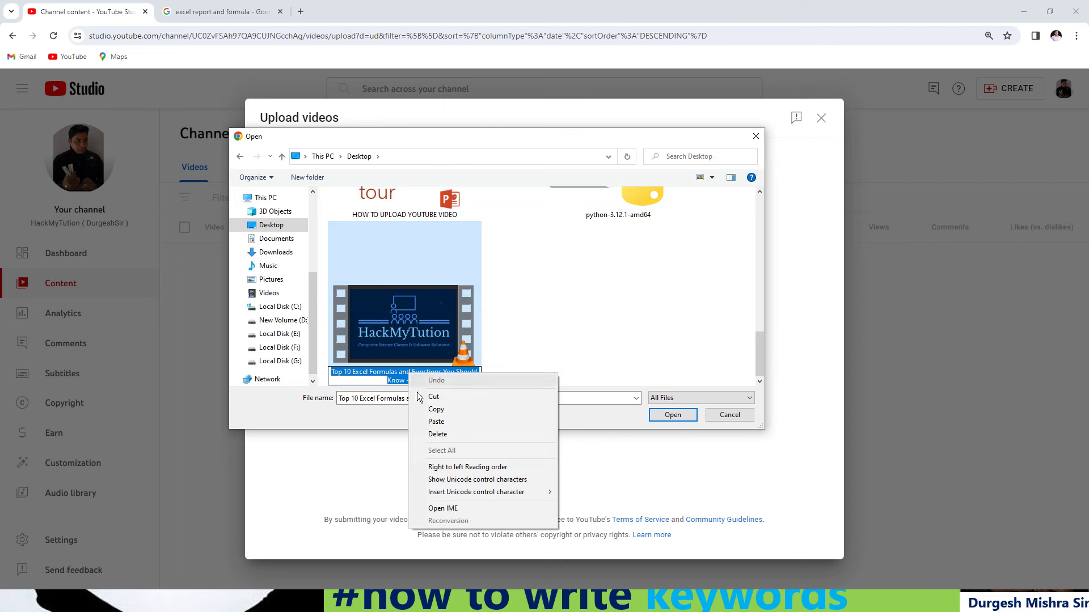
left_click(433, 421)
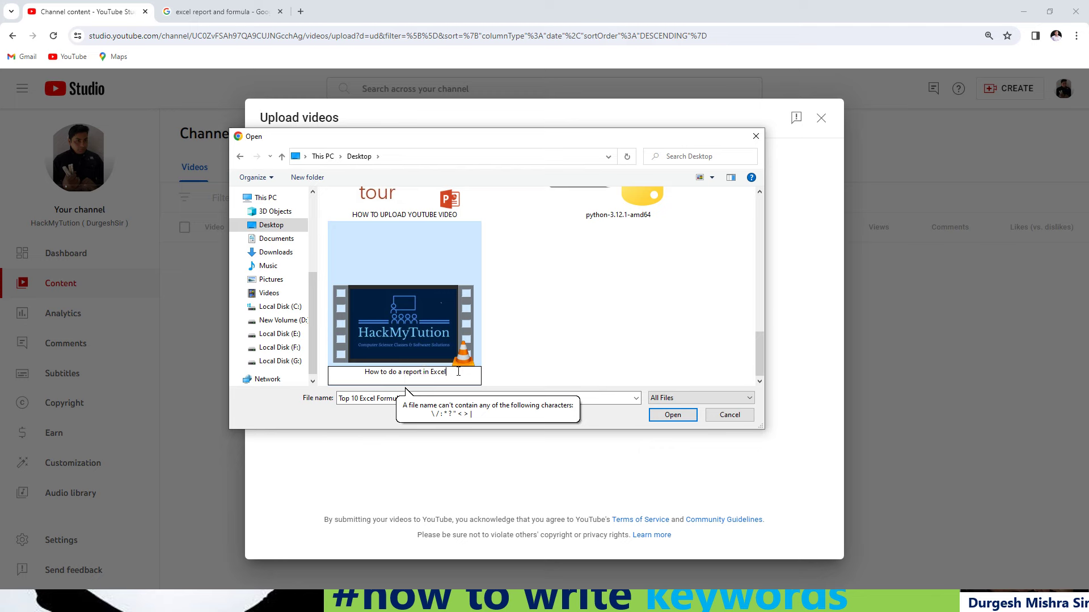
type("with ")
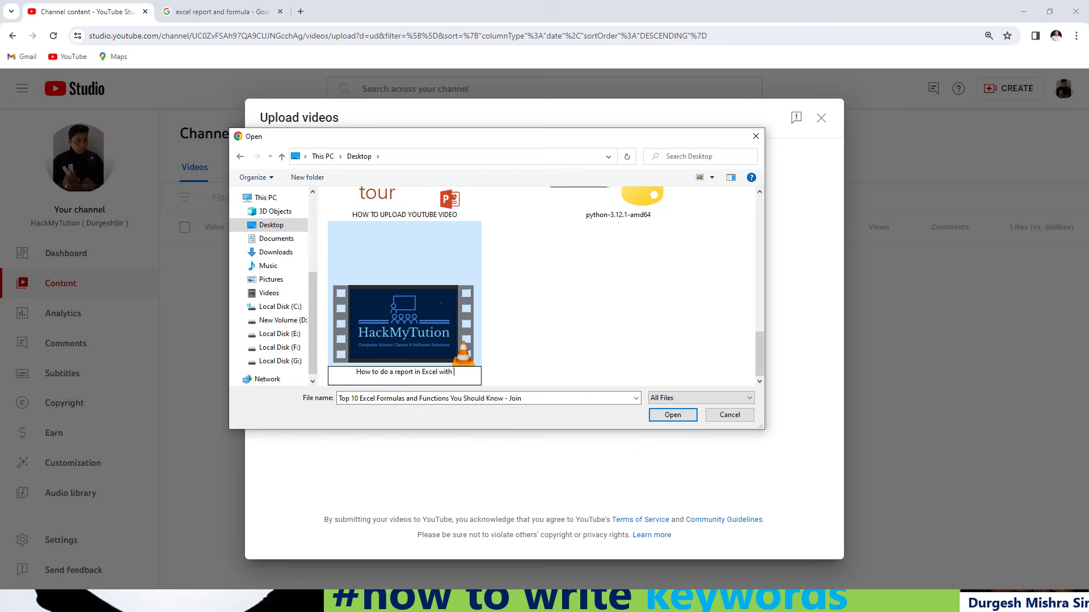
type("best function for office")
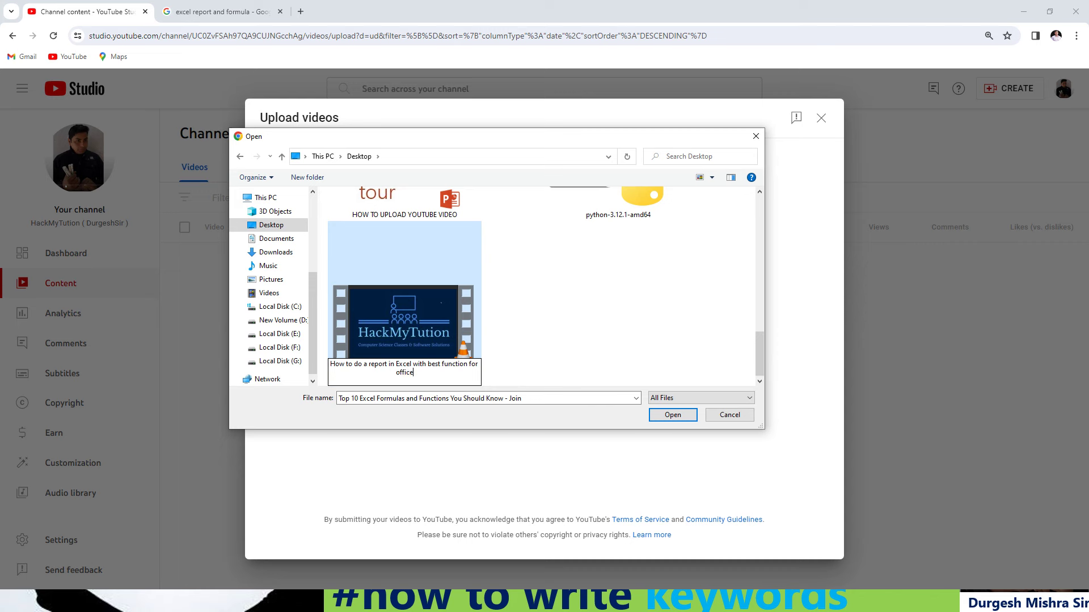
type("?")
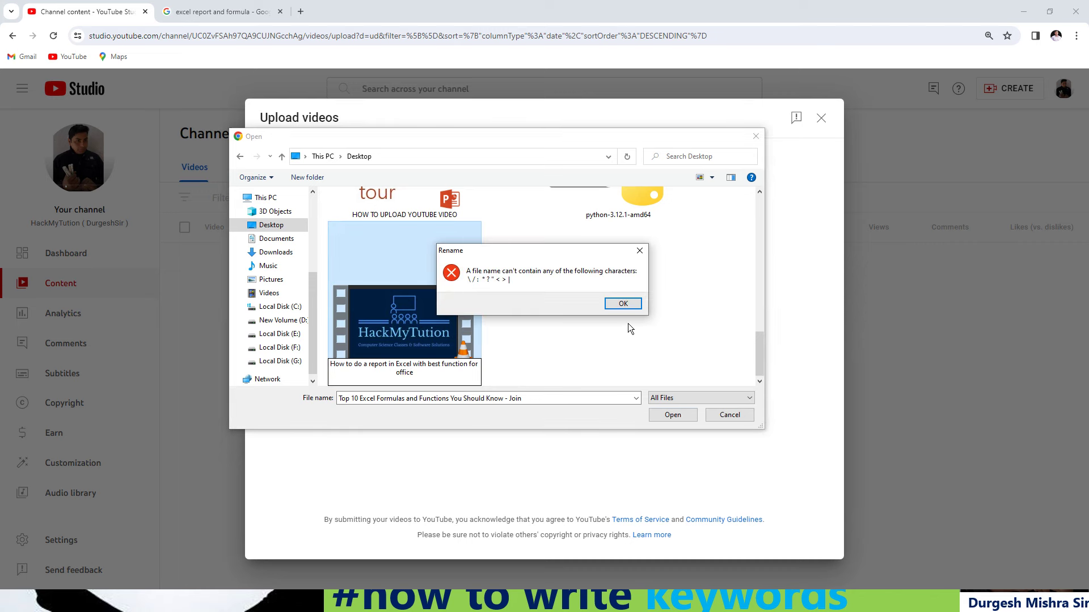
left_click(627, 306)
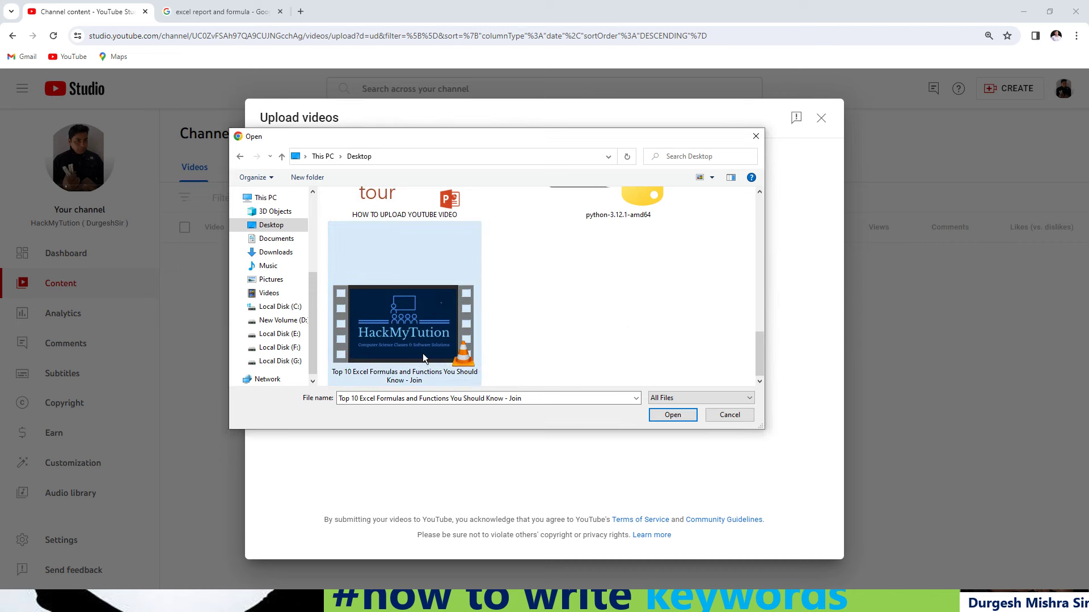
Step: Try to rename the video file as "How to do a report in Excel with function in office"
right_click(417, 381)
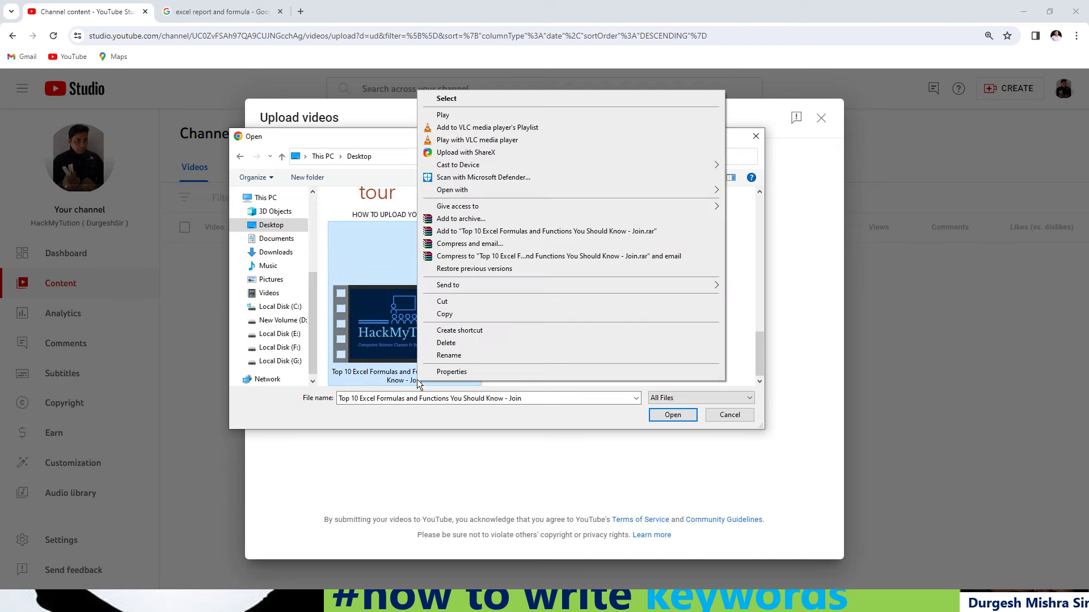
left_click(459, 355)
key("ctrl+v")
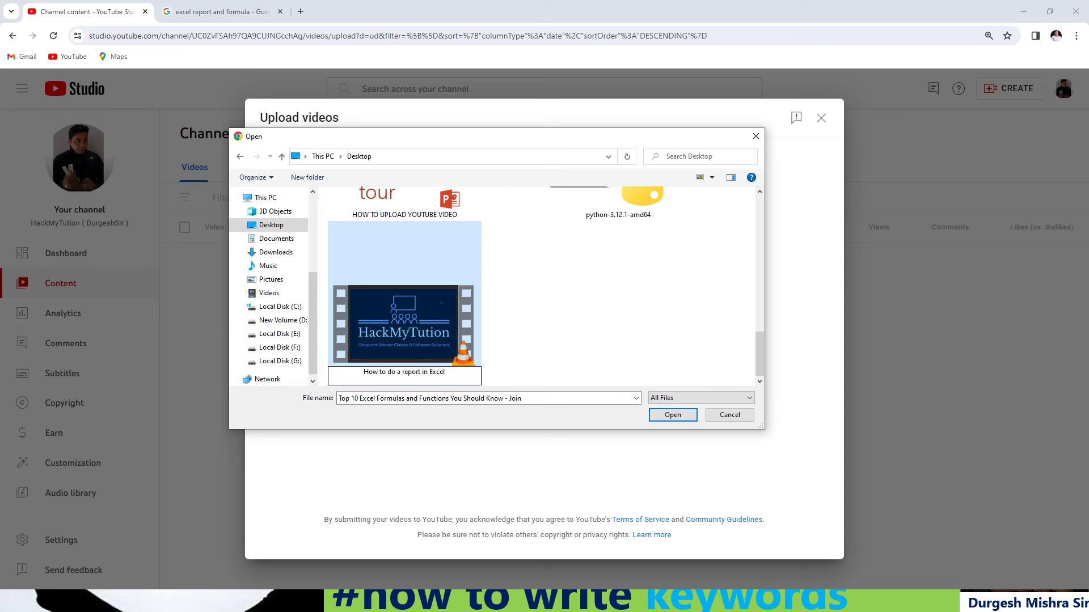
type("h d")
key("BackSpace")
type("function in office")
left_click(606, 337)
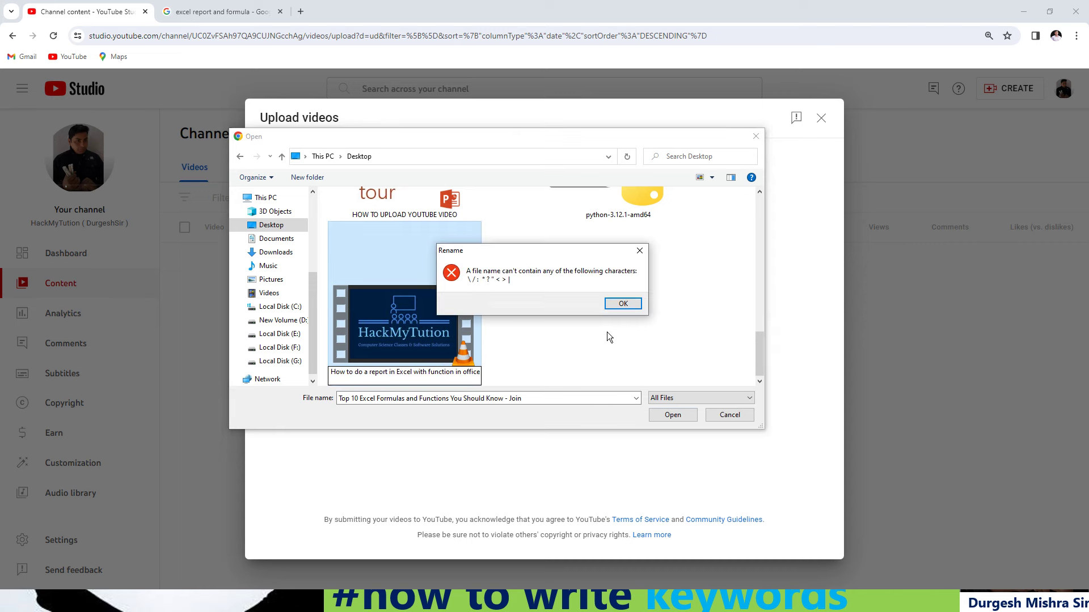
left_click(400, 378)
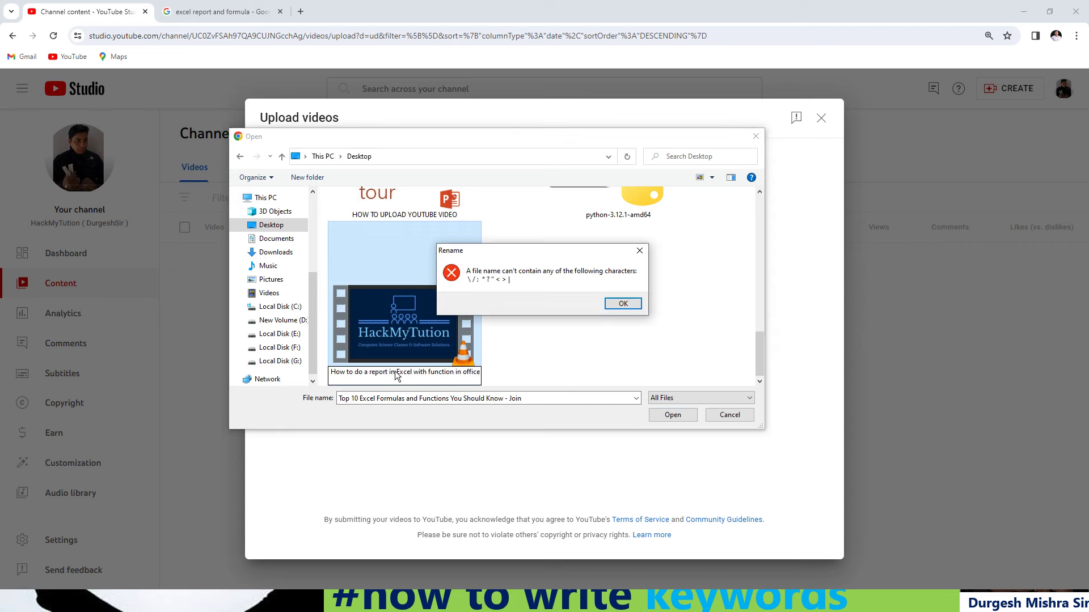
left_click(634, 305)
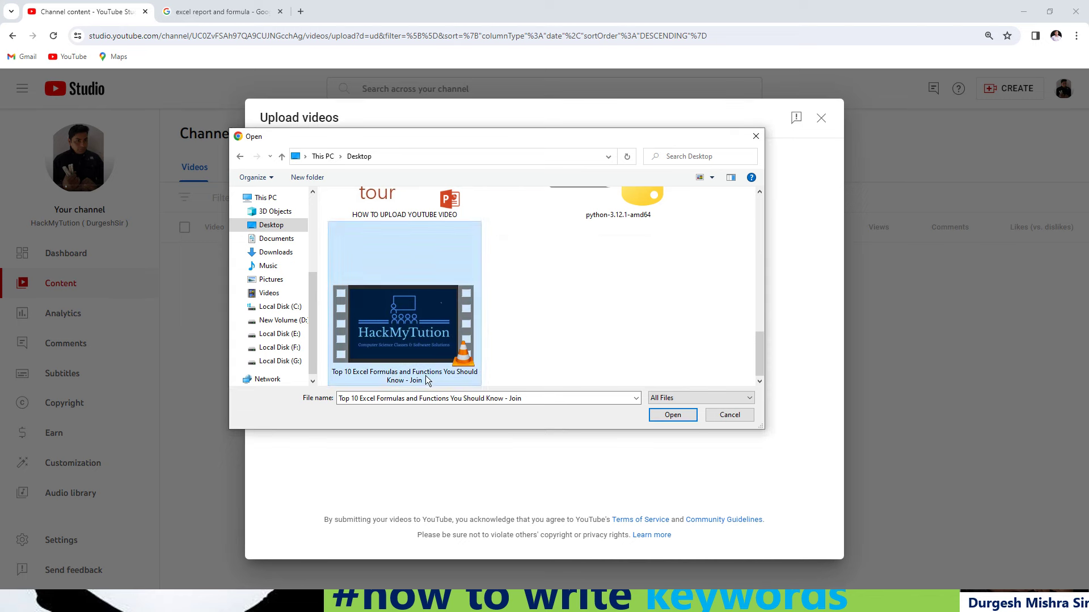
Step: Rename the video file as "how to create report in excel with best formula for office use" and open it for upload
right_click(425, 375)
left_click(457, 349)
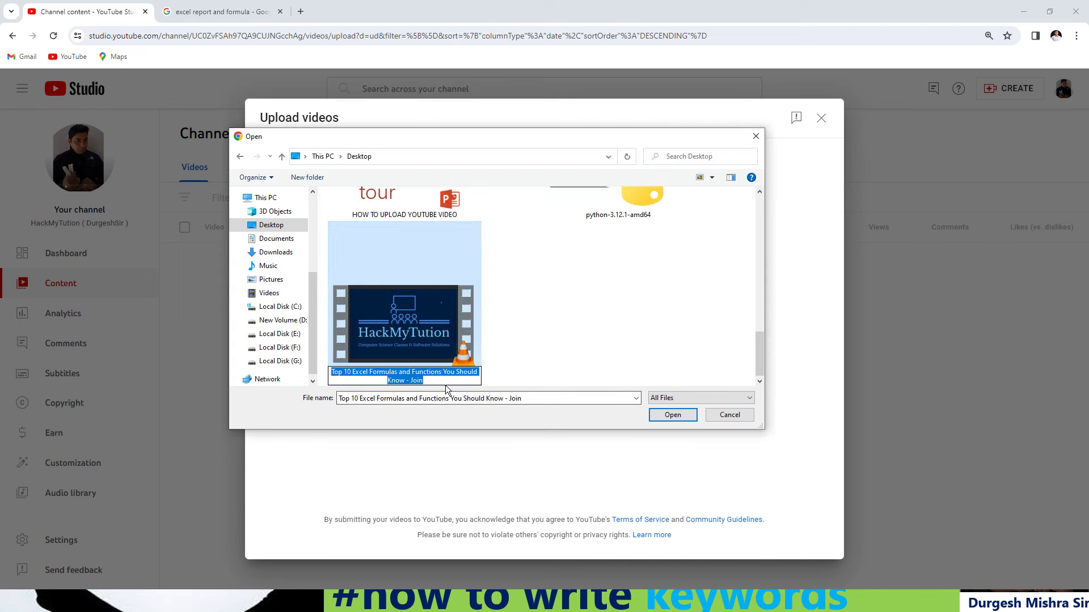
type("How to do a report in Excel")
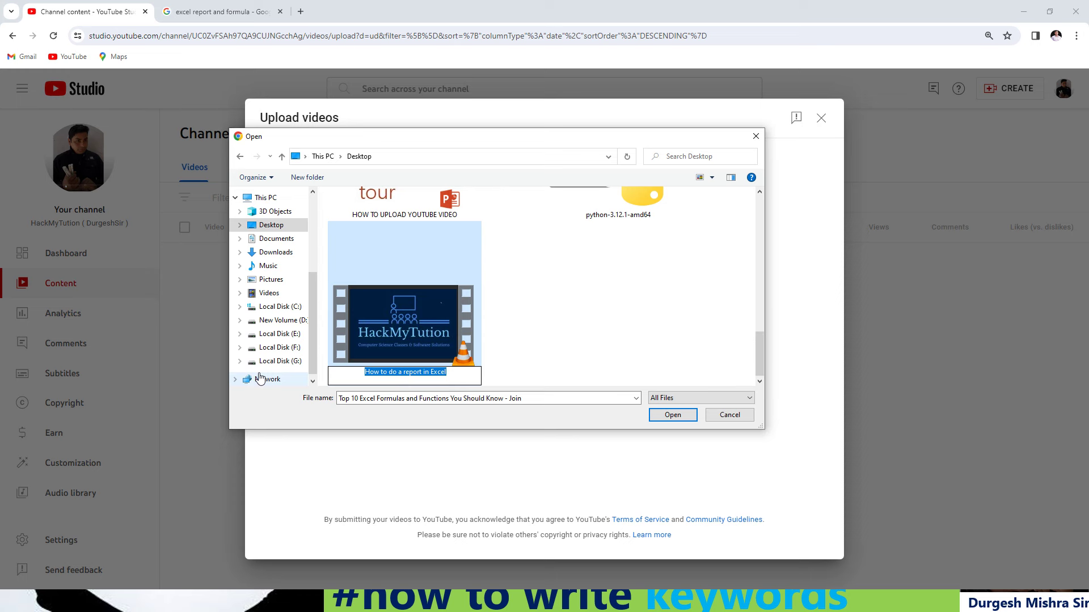
type("h")
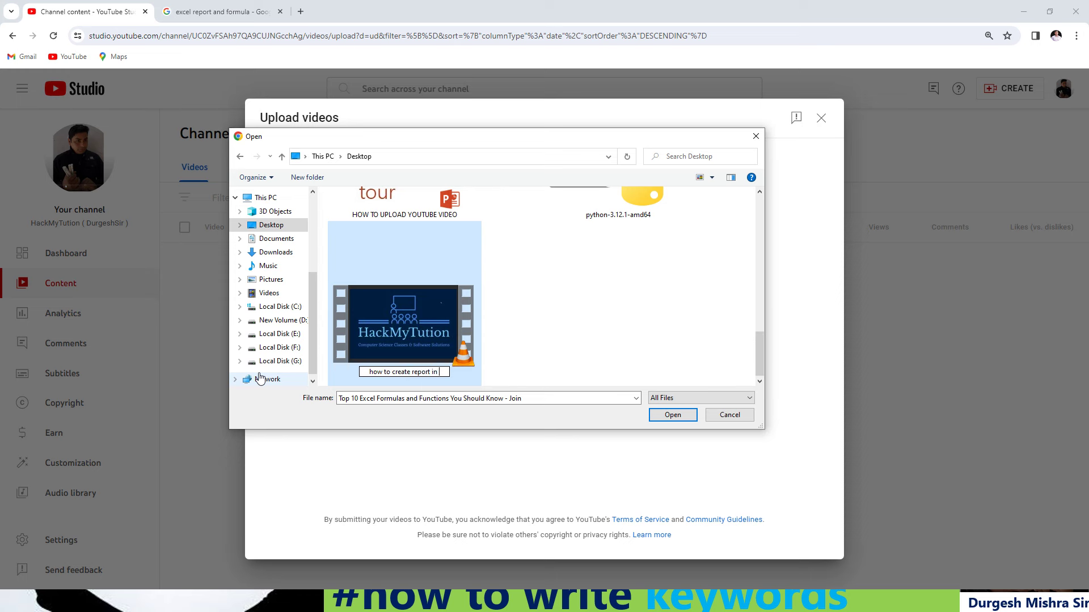
type("cel with")
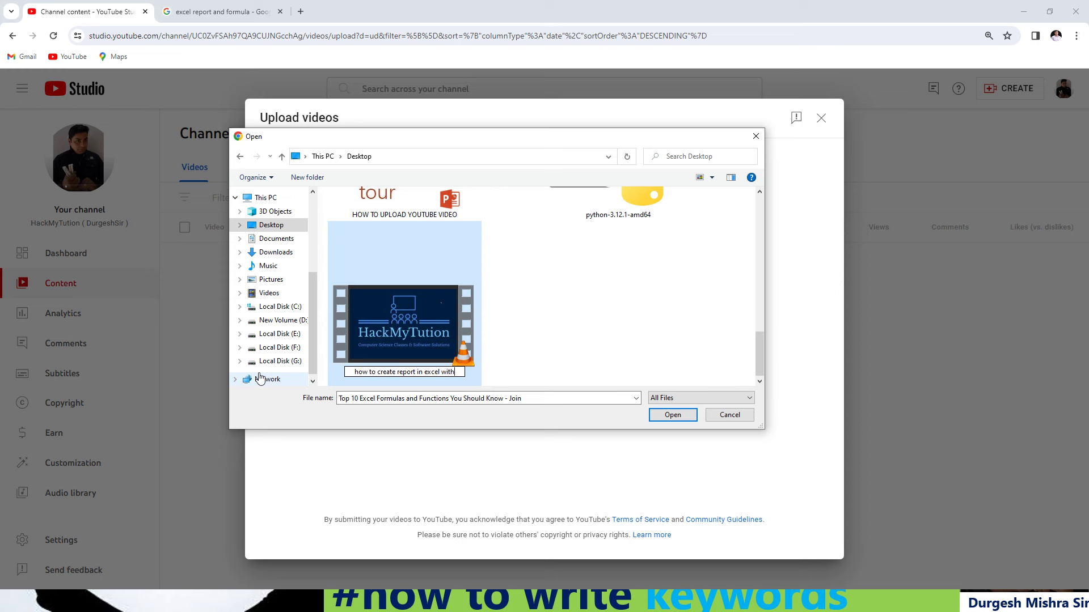
type(" best formula ")
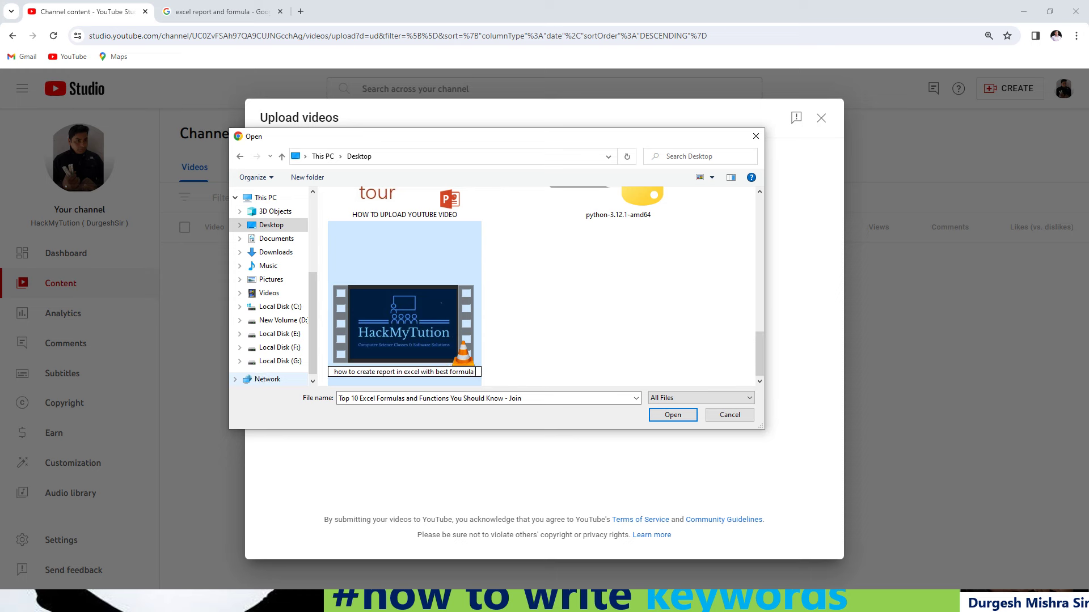
type("for office")
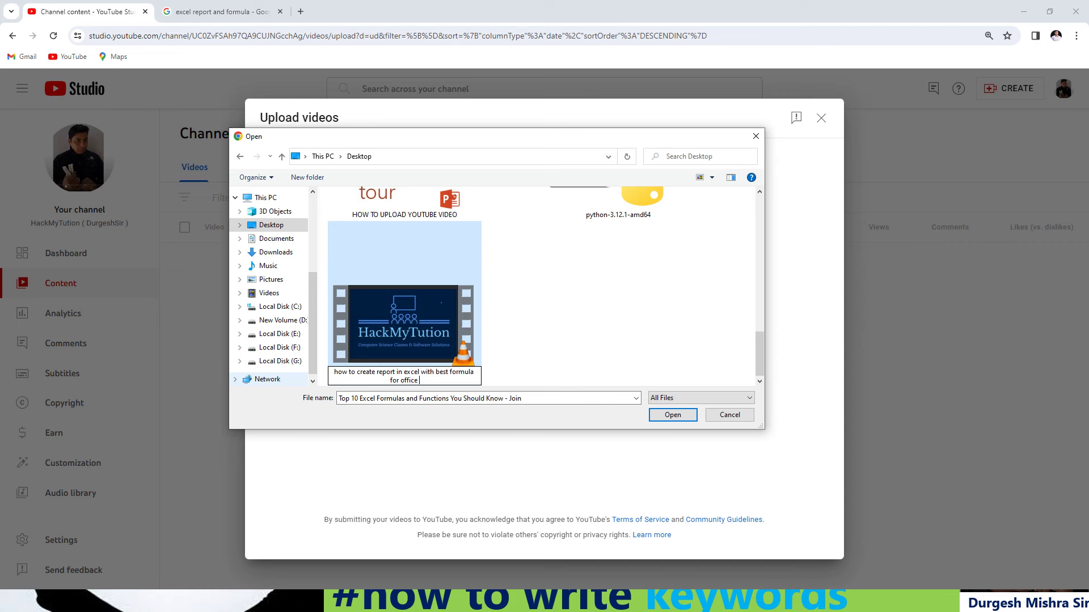
type(" use")
left_click(615, 351)
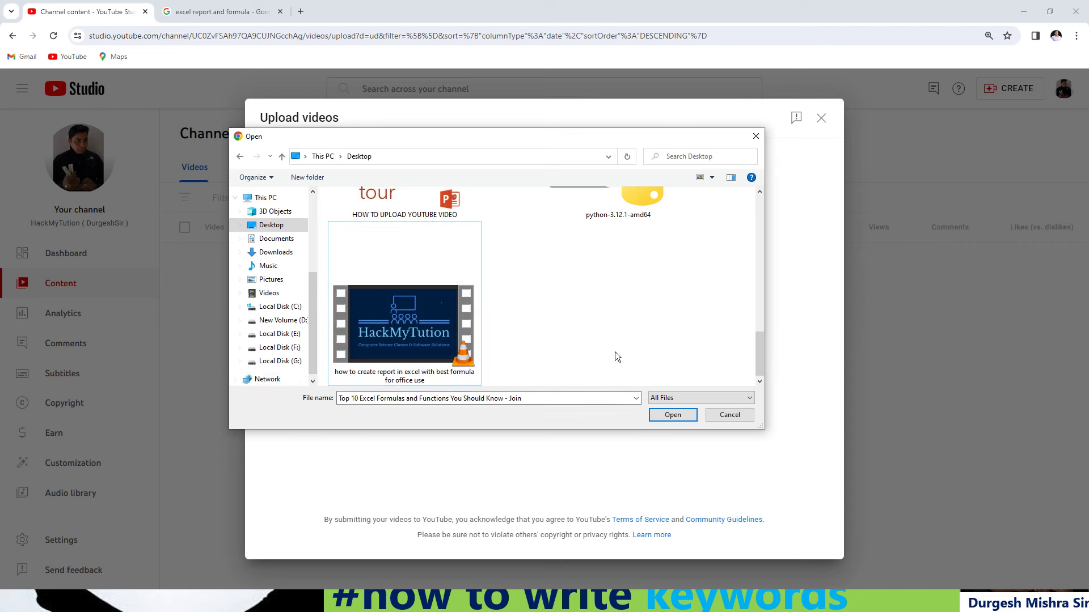
left_click(412, 368)
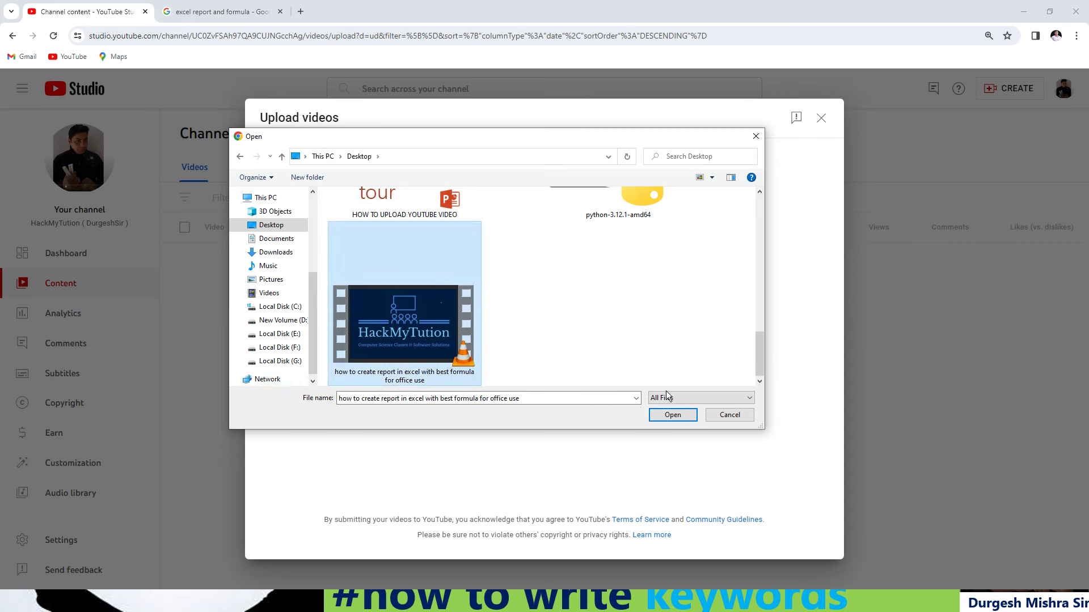
left_click(671, 415)
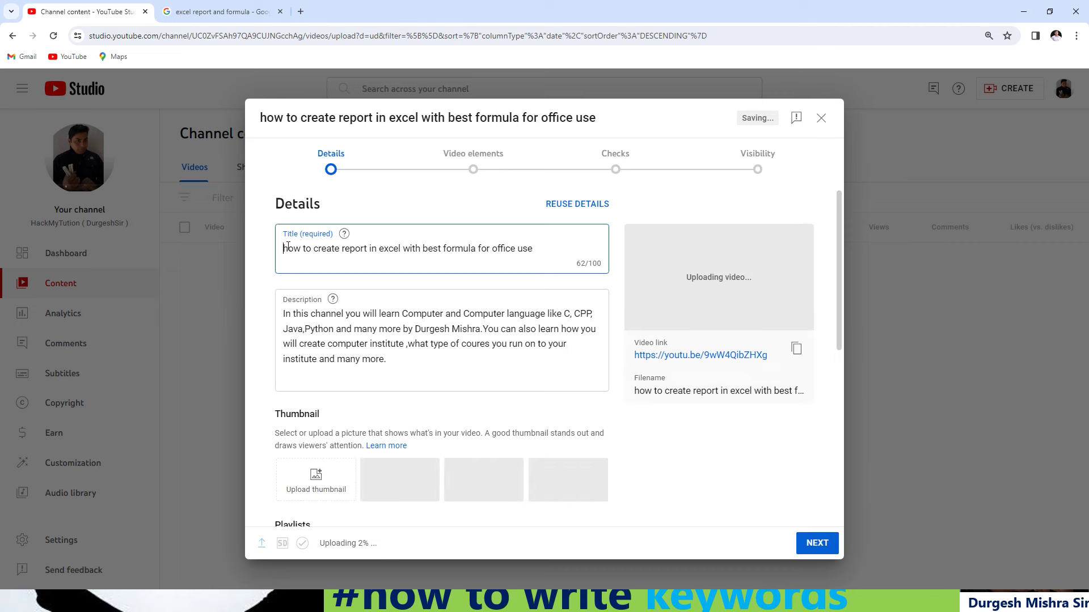
Step: Replace the video's prefilled title with "Top 10 Report format in Excel"
left_click_drag(283, 249, 621, 253)
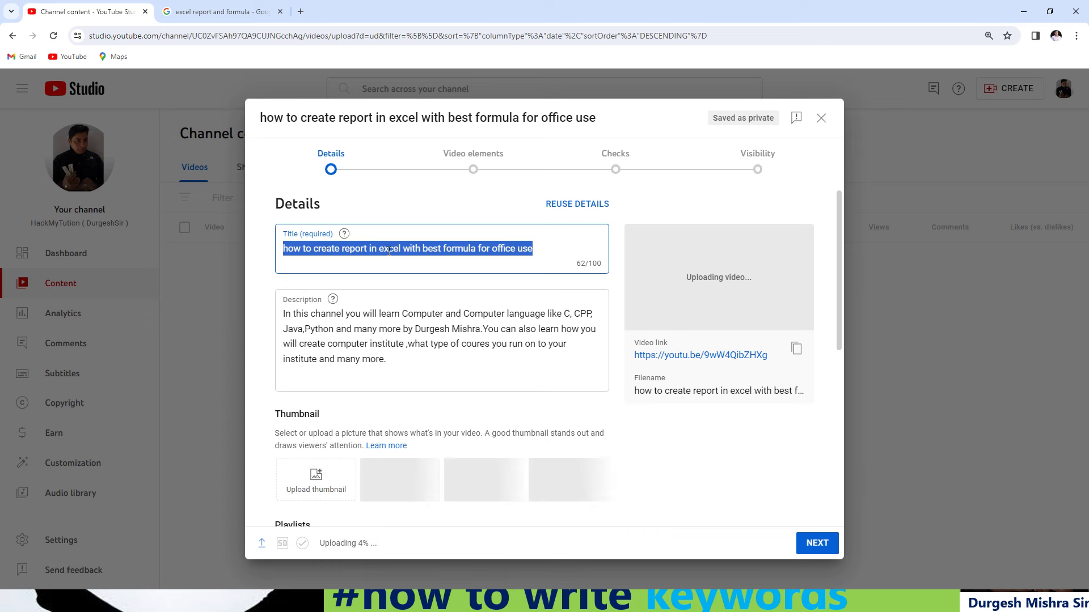
key("BackSpace")
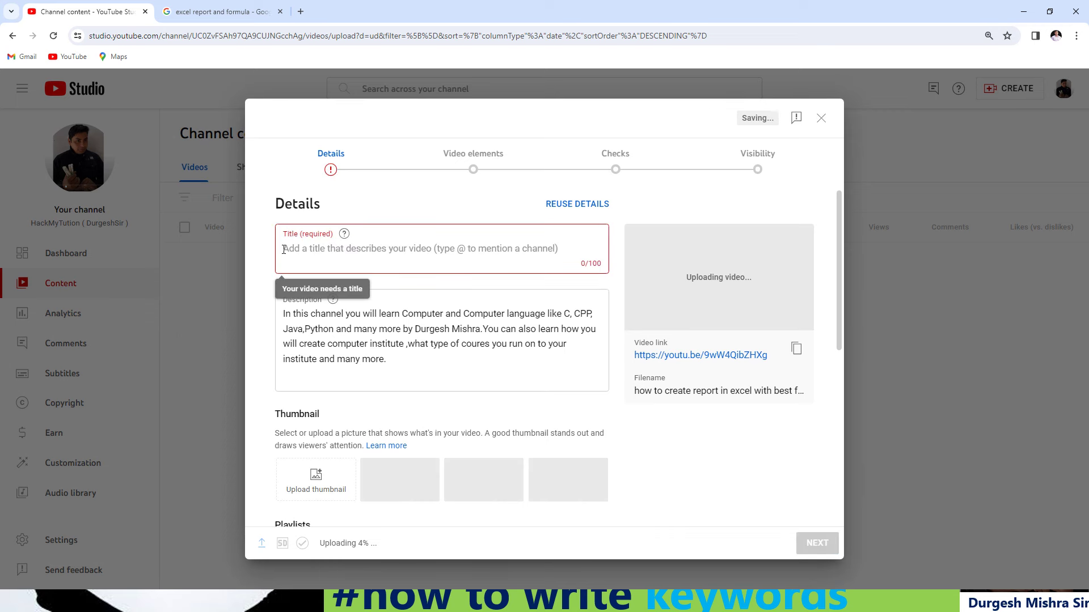
type("Top")
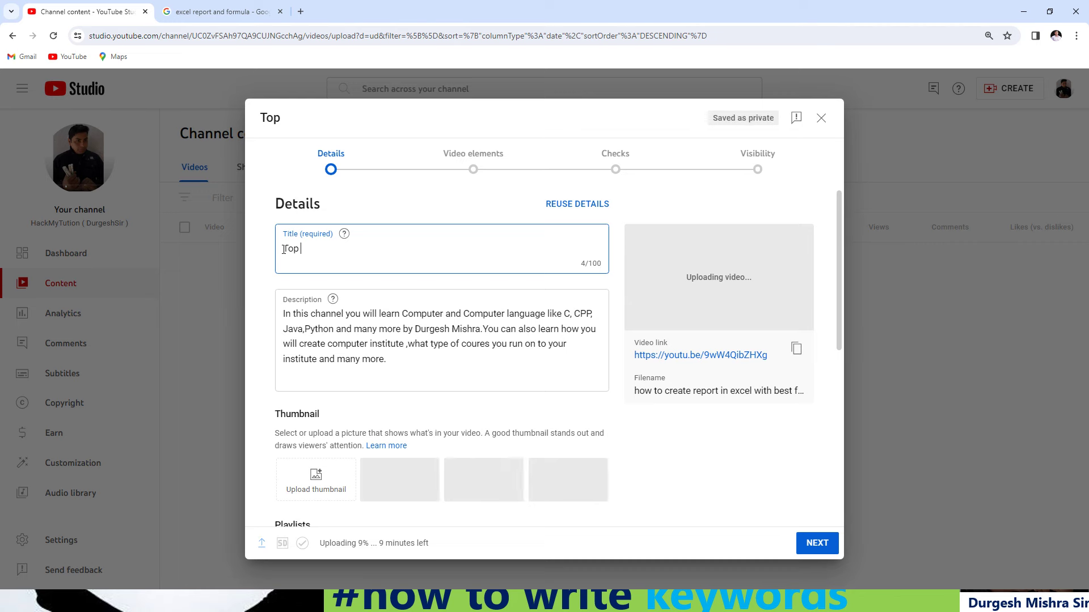
type("10 Report ")
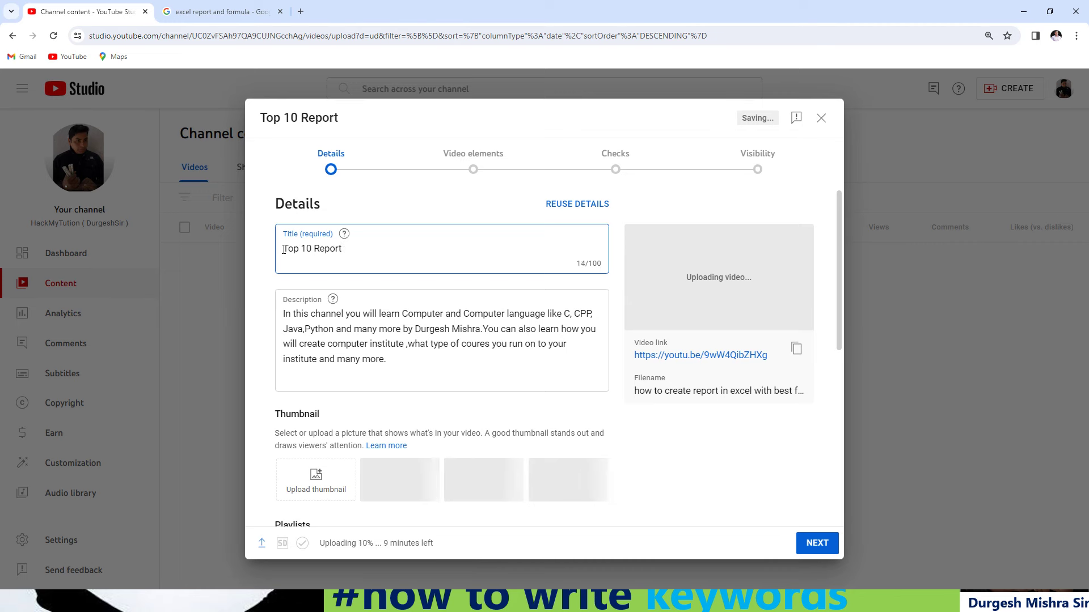
type("format i")
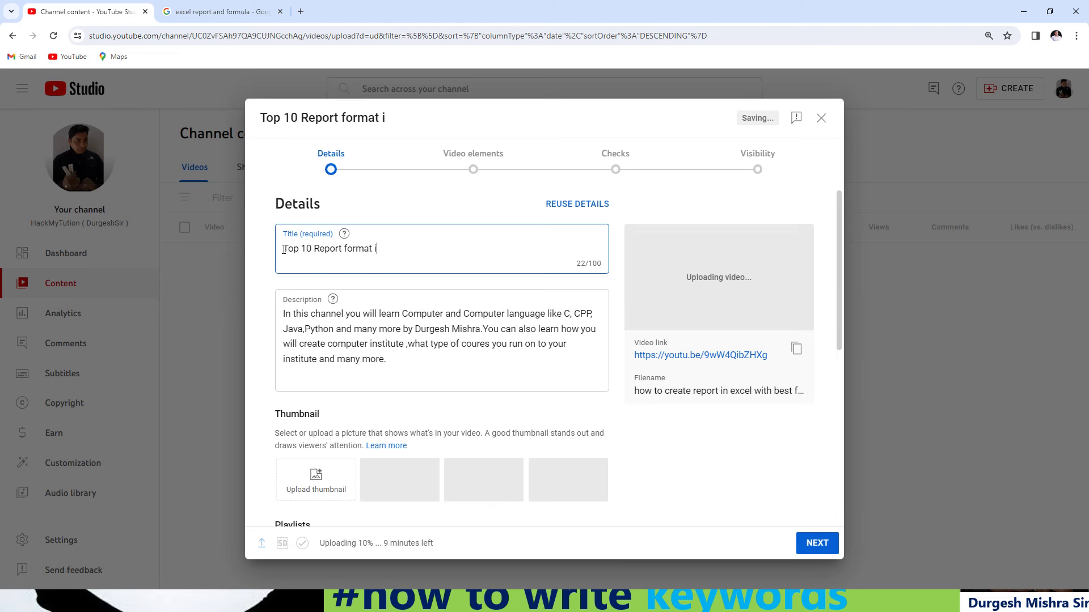
type("n Excel")
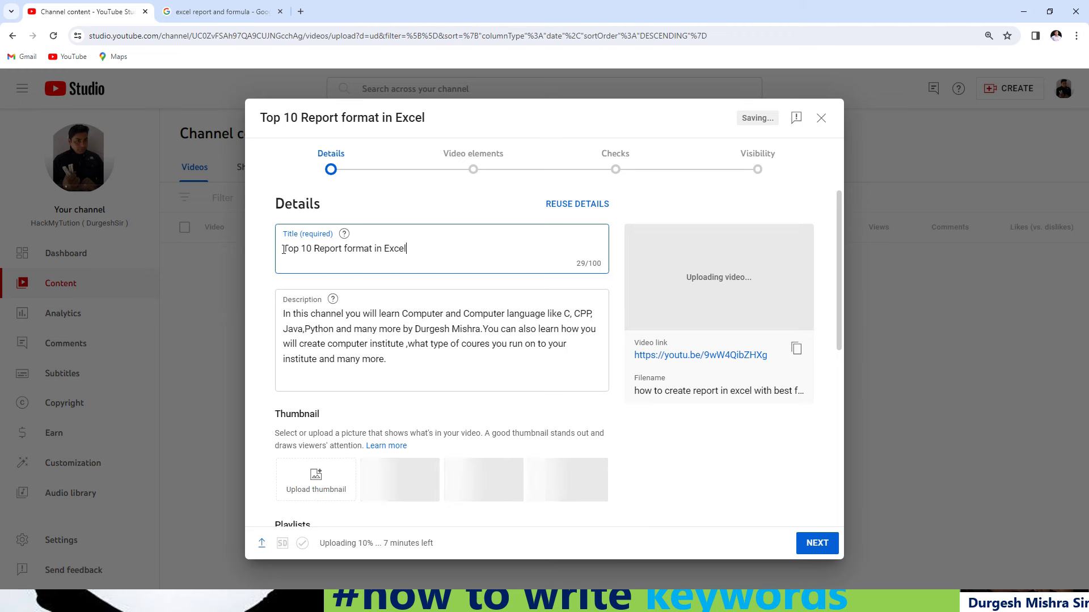
Step: Reword the title to "Excel Top 10 Report format", moving the word Excel to the front and removing "in"
key("BackSpace")
key("BackSpace")
key("BackSpace")
key("BackSpace")
key("BackSpace")
key("BackSpace")
key("BackSpace")
key("BackSpace")
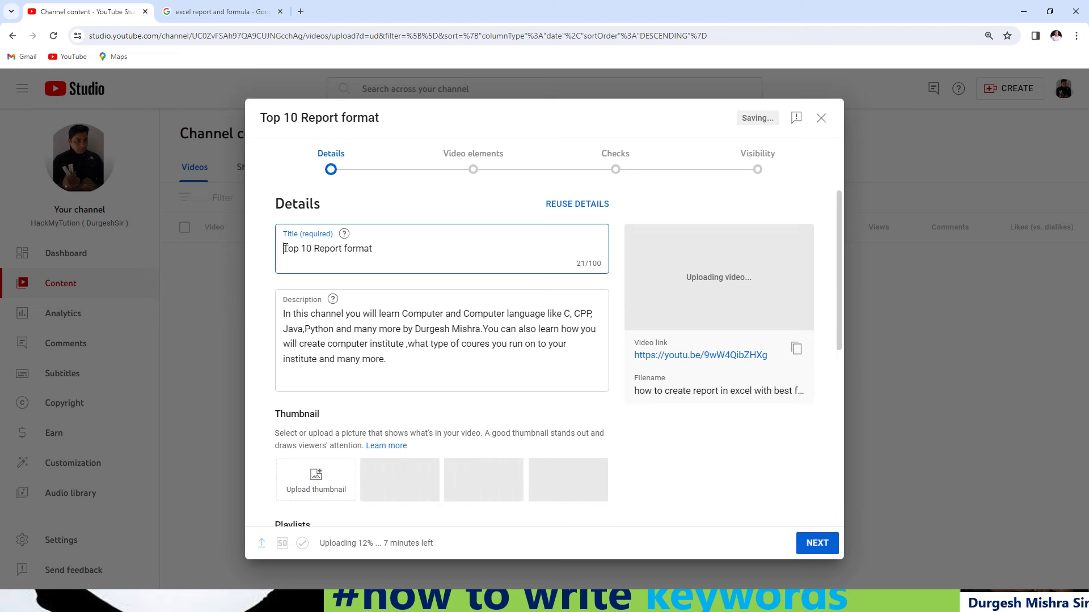
left_click(284, 248)
type("Excel")
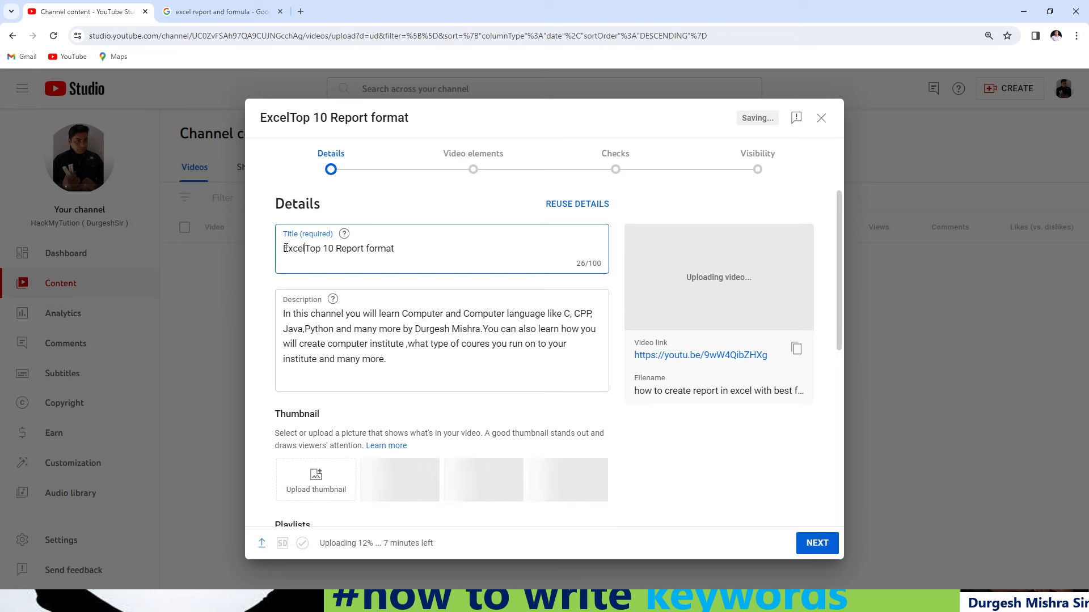
Step: Extend the title with "with best function for office use" and the suggested hashtag #excel
left_click(410, 246)
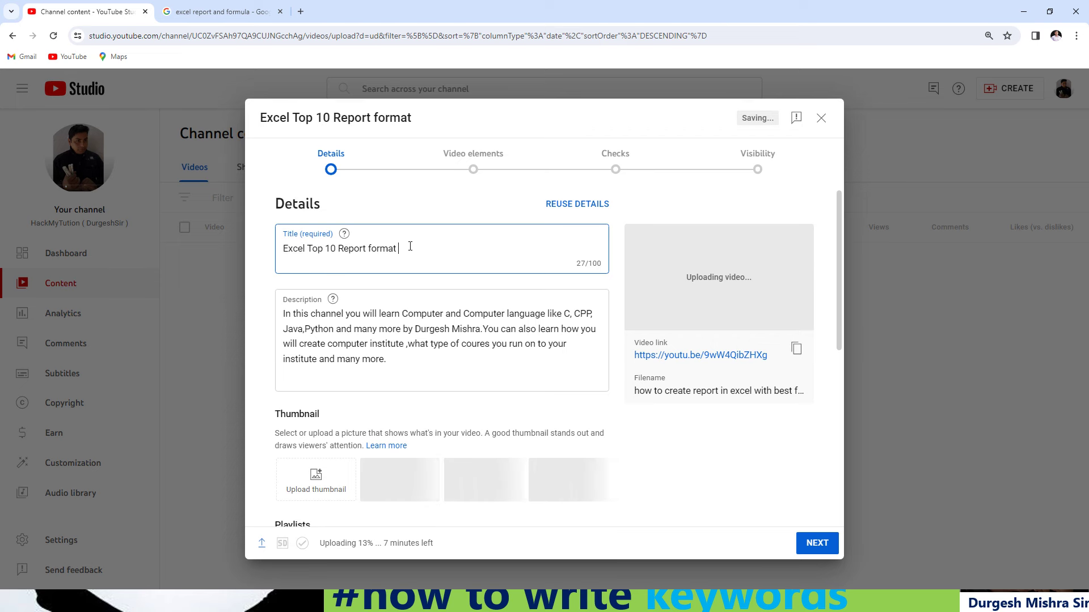
type("with")
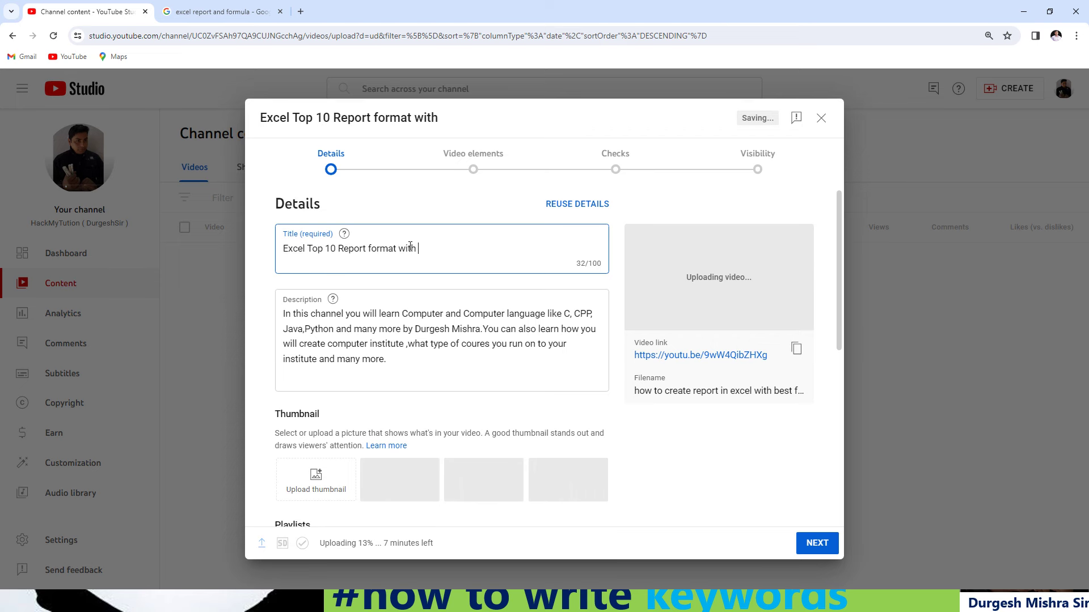
type(" best function")
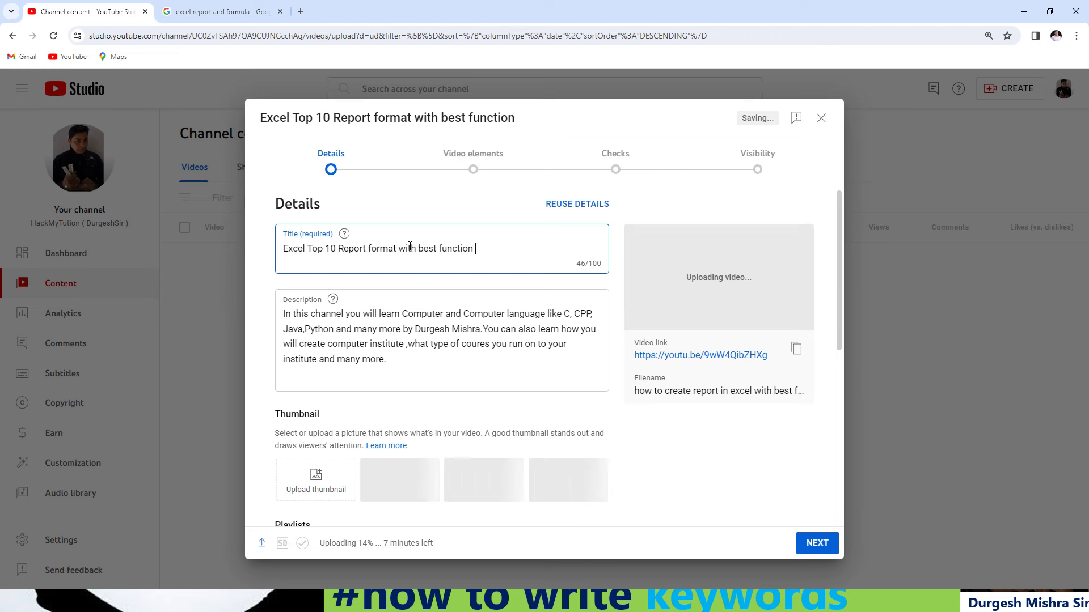
type(" for of")
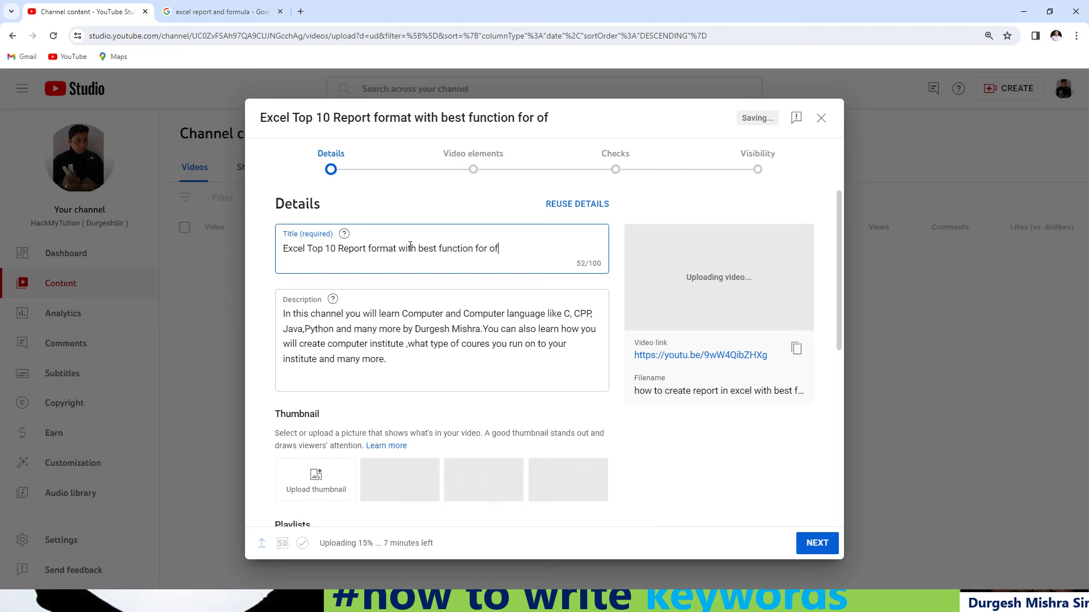
type("fice use #excel")
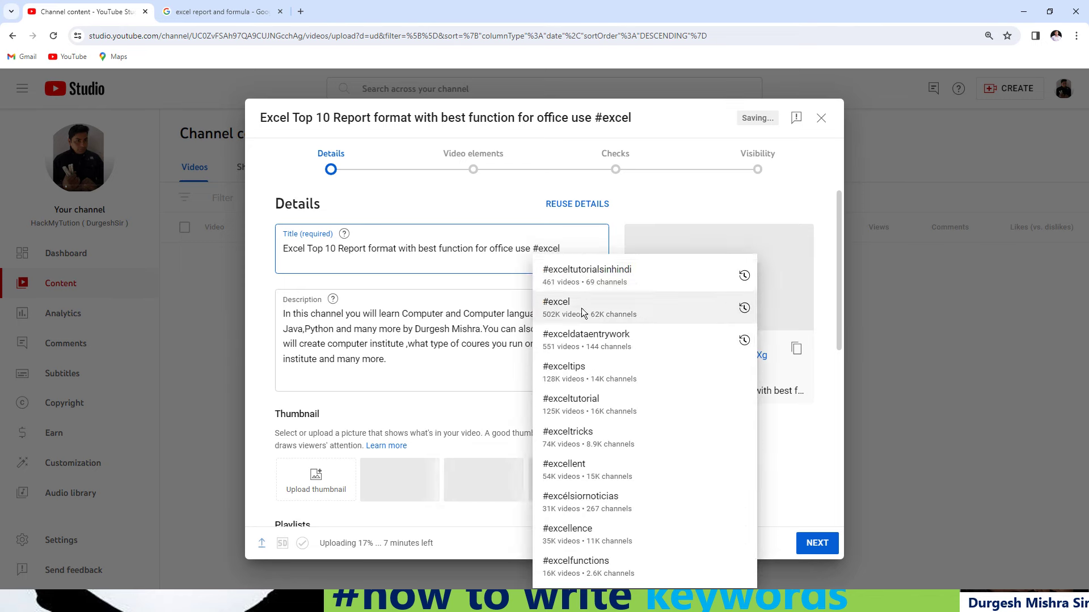
left_click(580, 308)
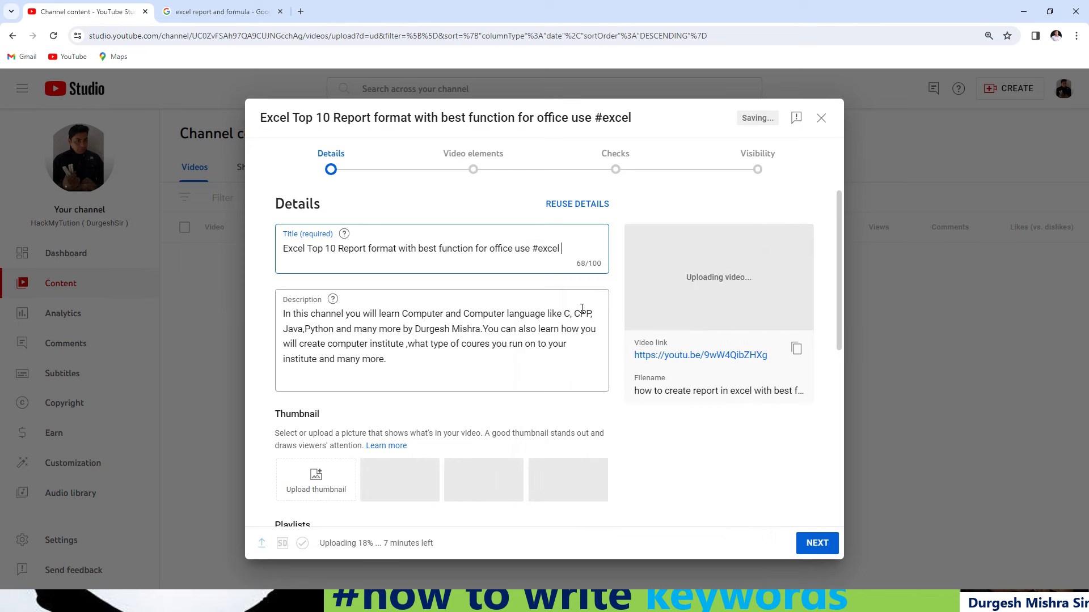
Step: Add the suggested hashtag #exceltutorial after #excel in the title
type("#r")
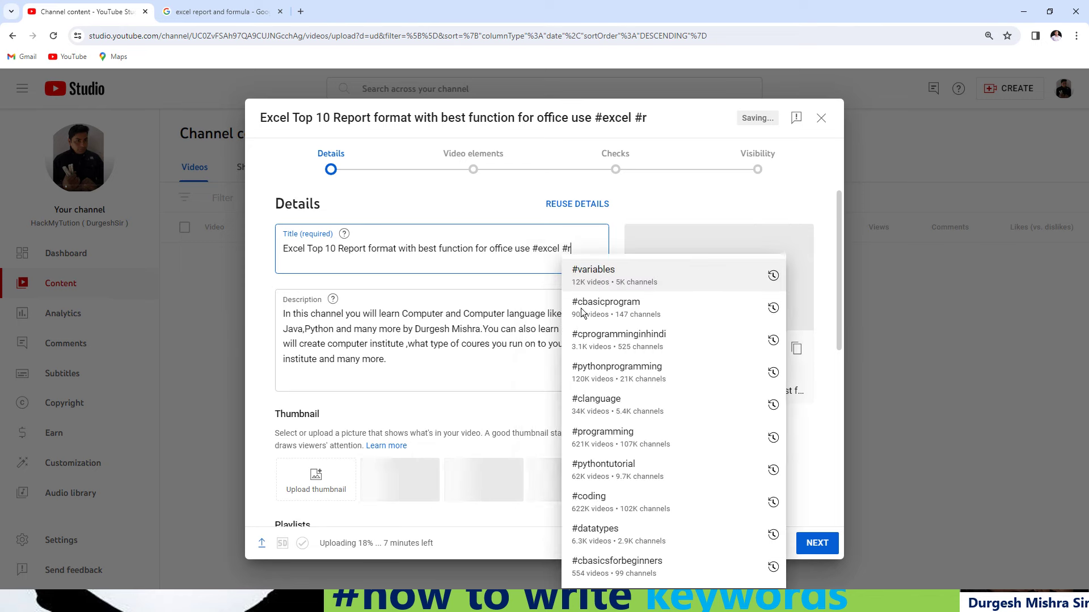
key("BackSpace")
type("exce")
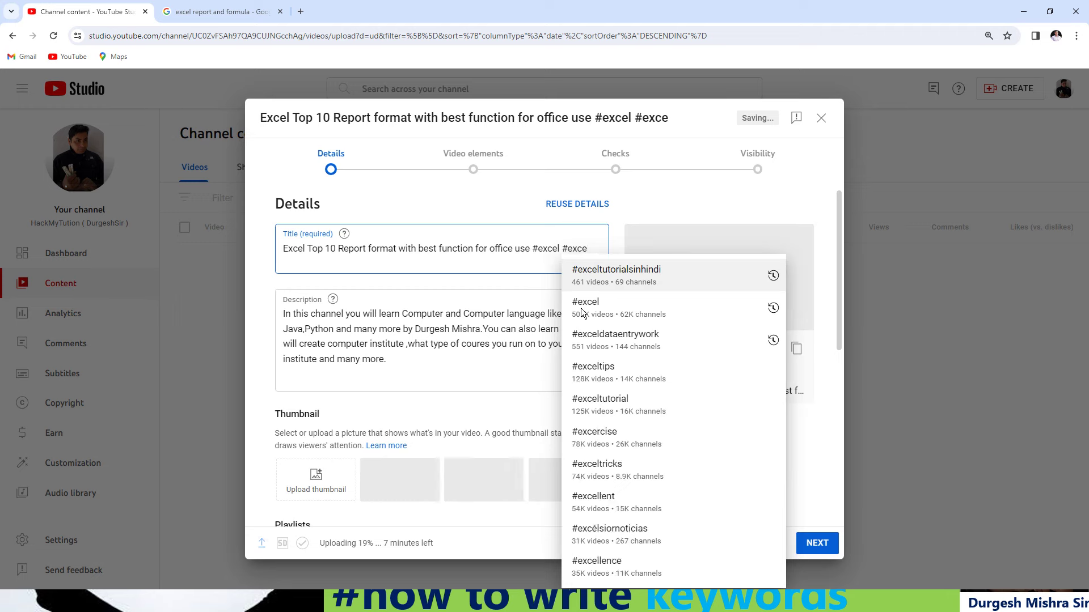
type("lre")
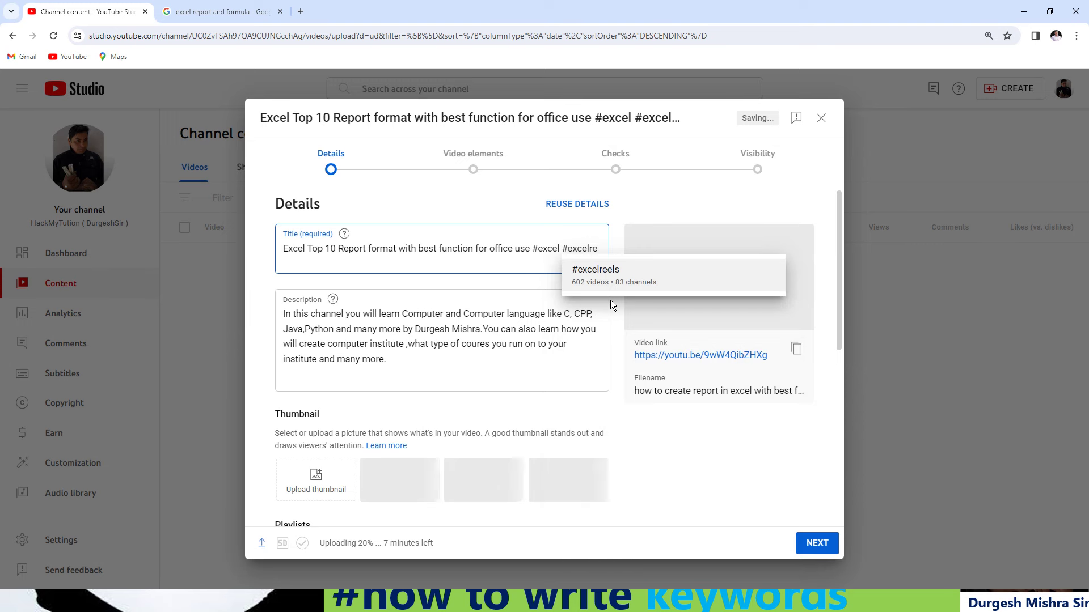
key("BackSpace")
key("BackSpace")
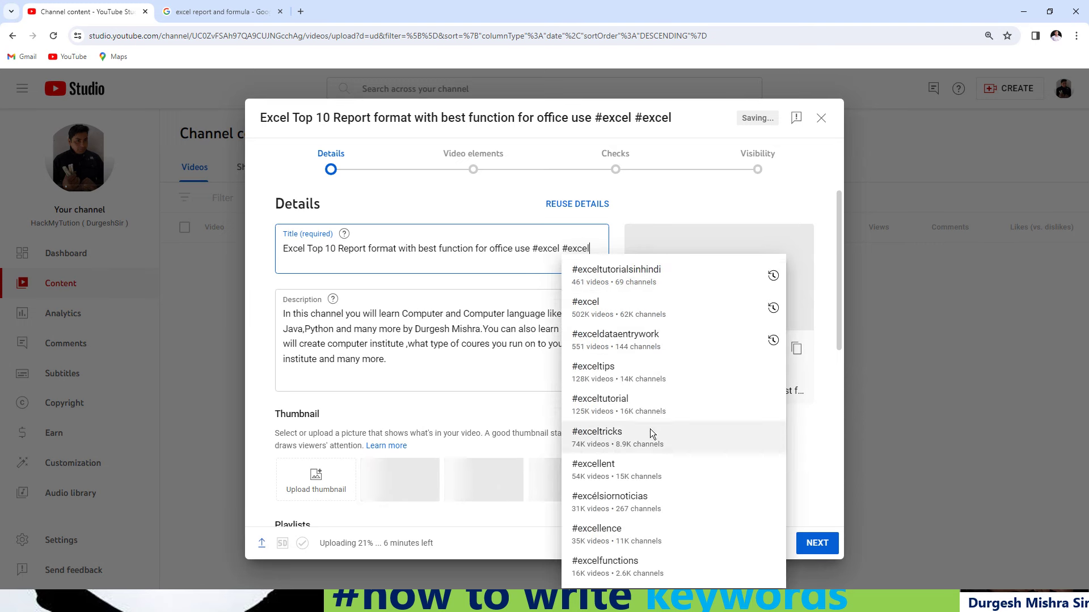
left_click(628, 399)
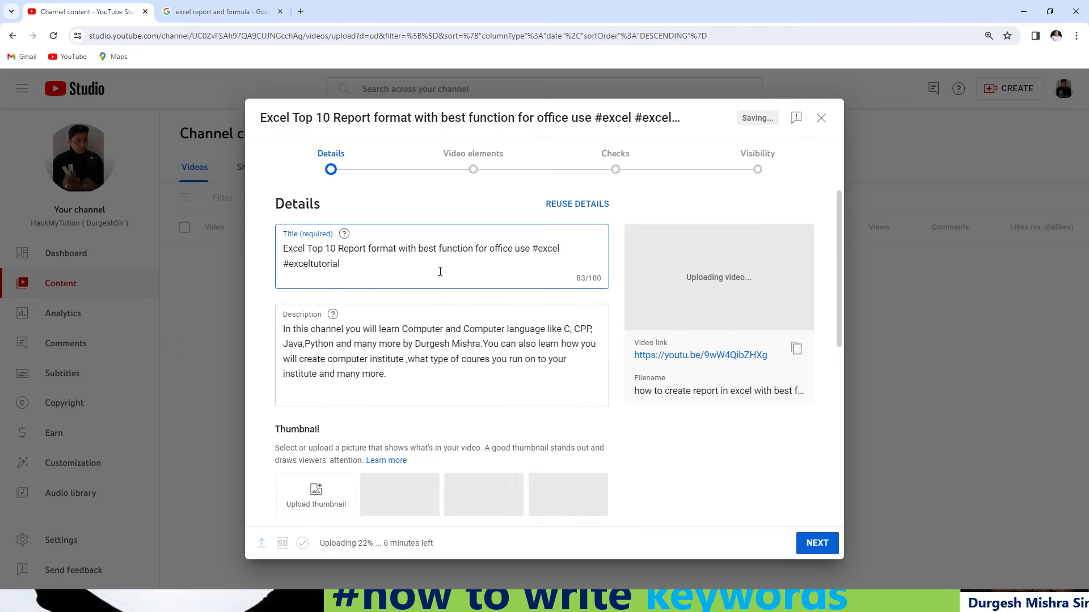
Step: Add the suggested hashtag #excelfunctions as the third hashtag at the end of the title
type("#")
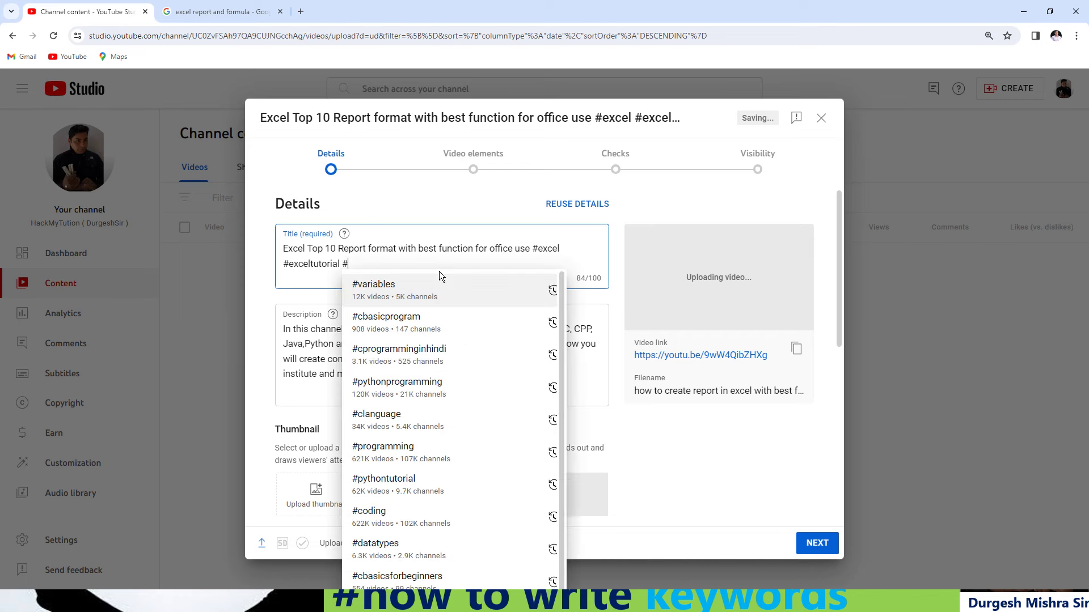
type("excel")
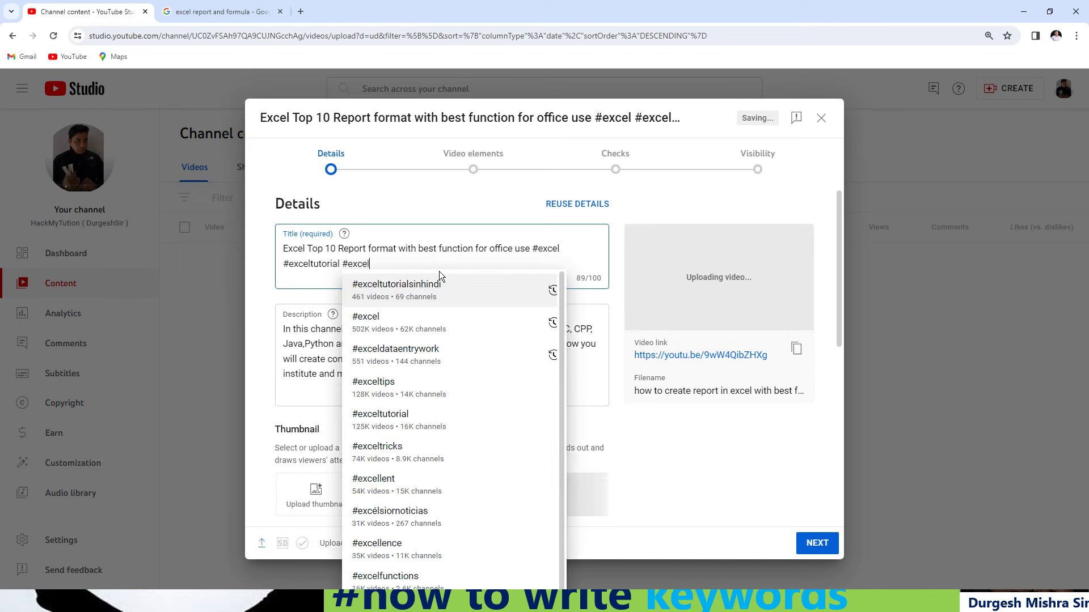
type("fun")
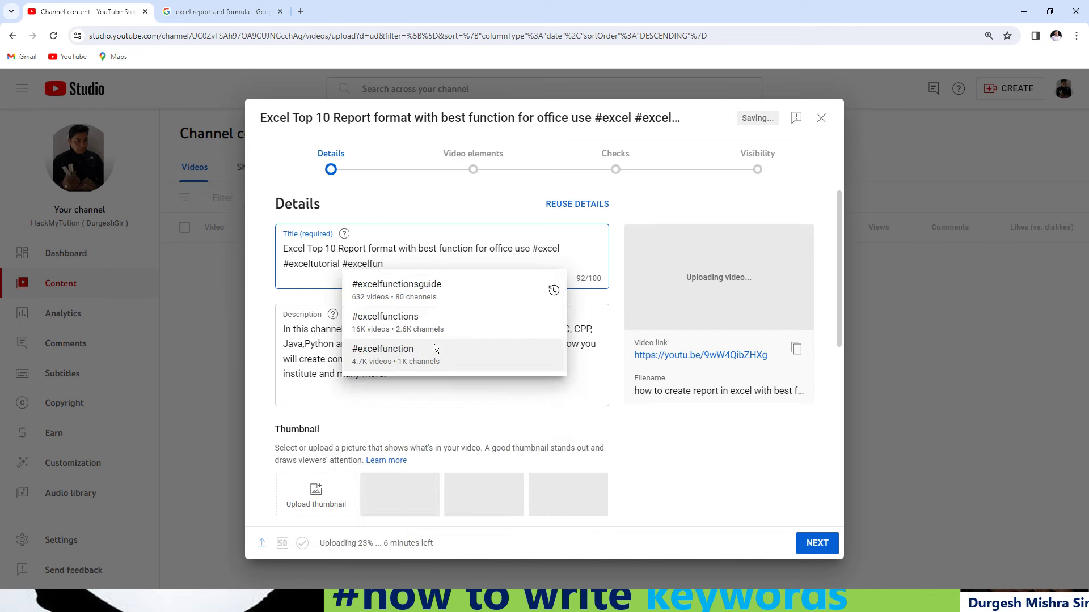
left_click_drag(434, 342, 428, 325)
left_click(431, 321)
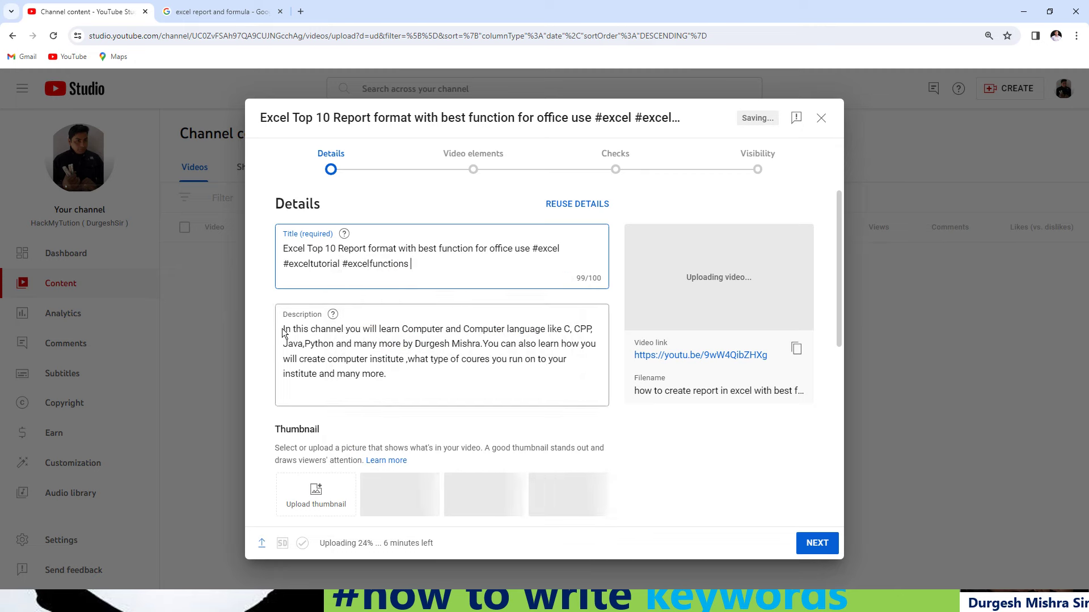
Step: Replace the default description with "In this video i will show you how to create excel report"
left_click_drag(284, 329, 423, 375)
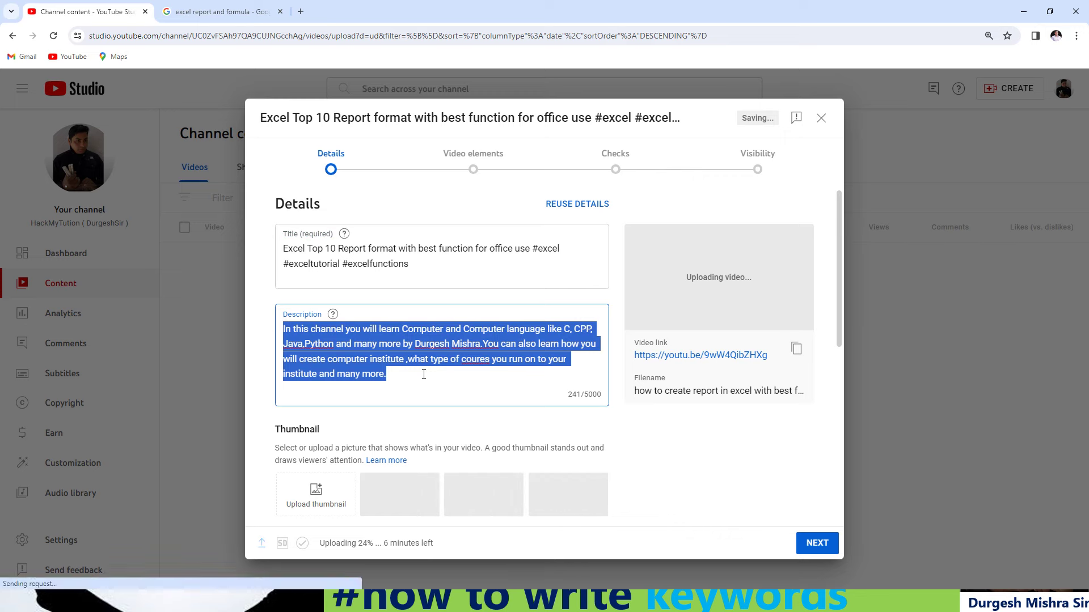
key("BackSpace")
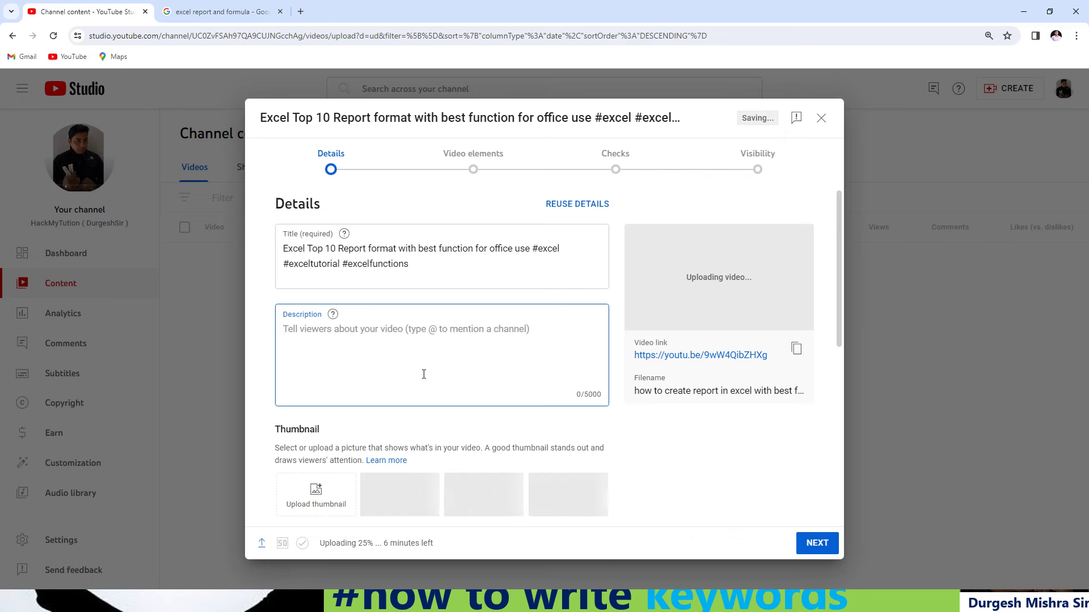
type("I")
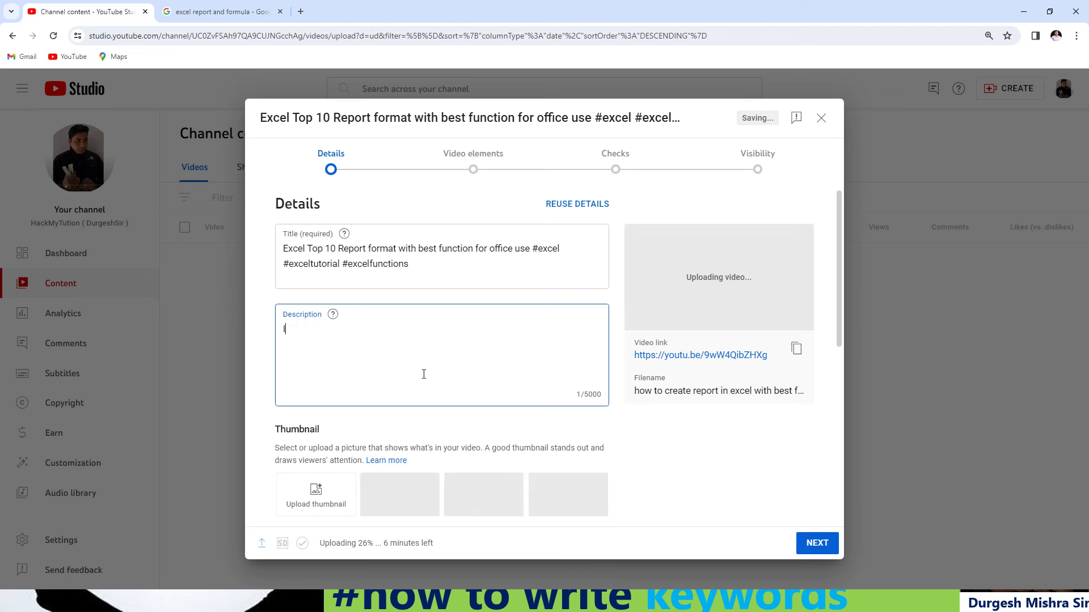
type("n this vid")
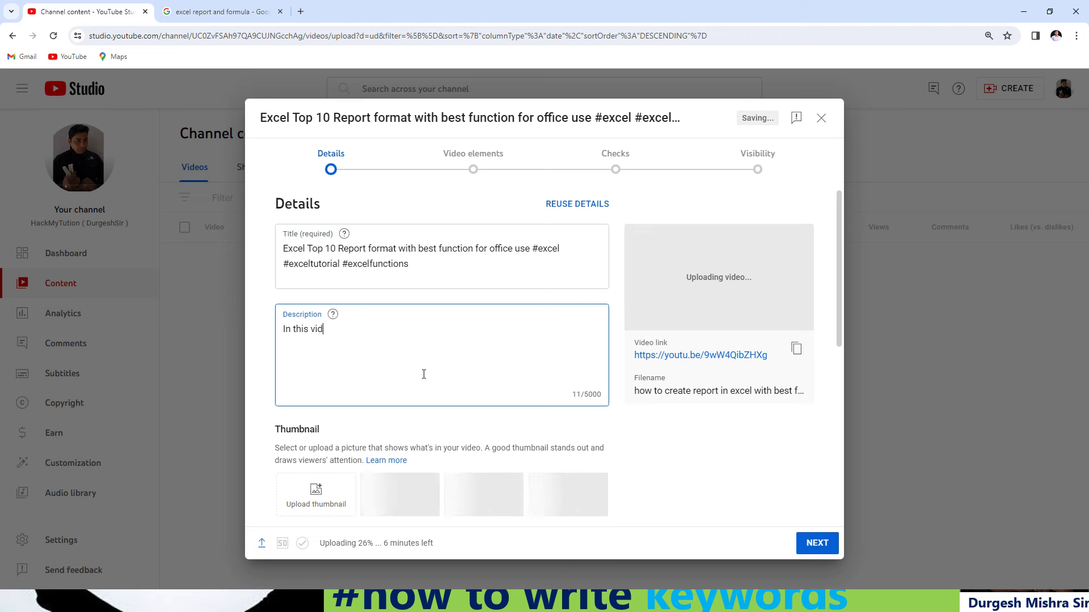
type("eo ")
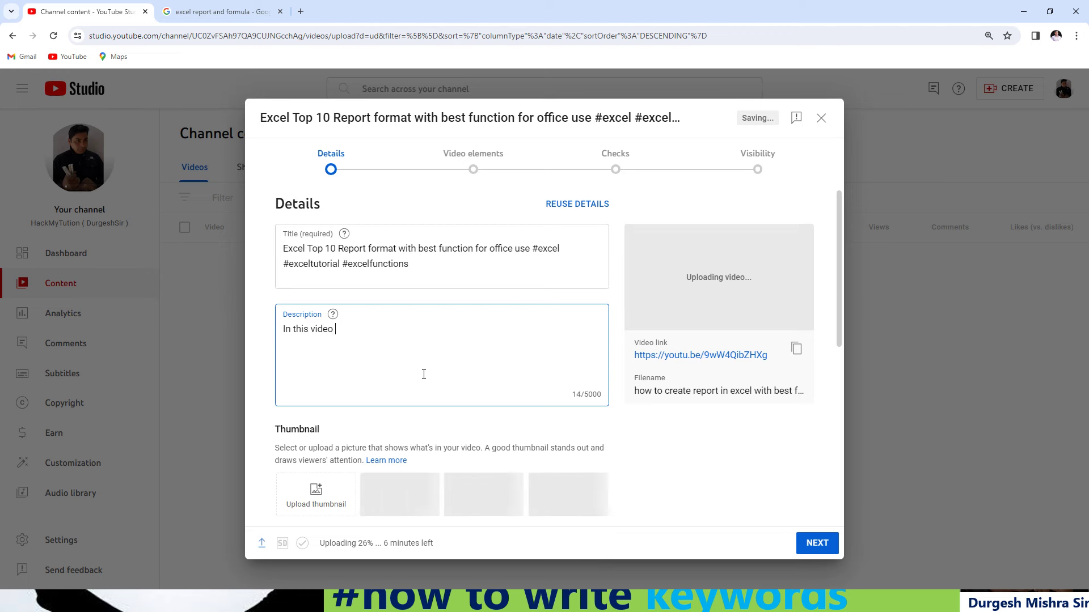
type("i will show you")
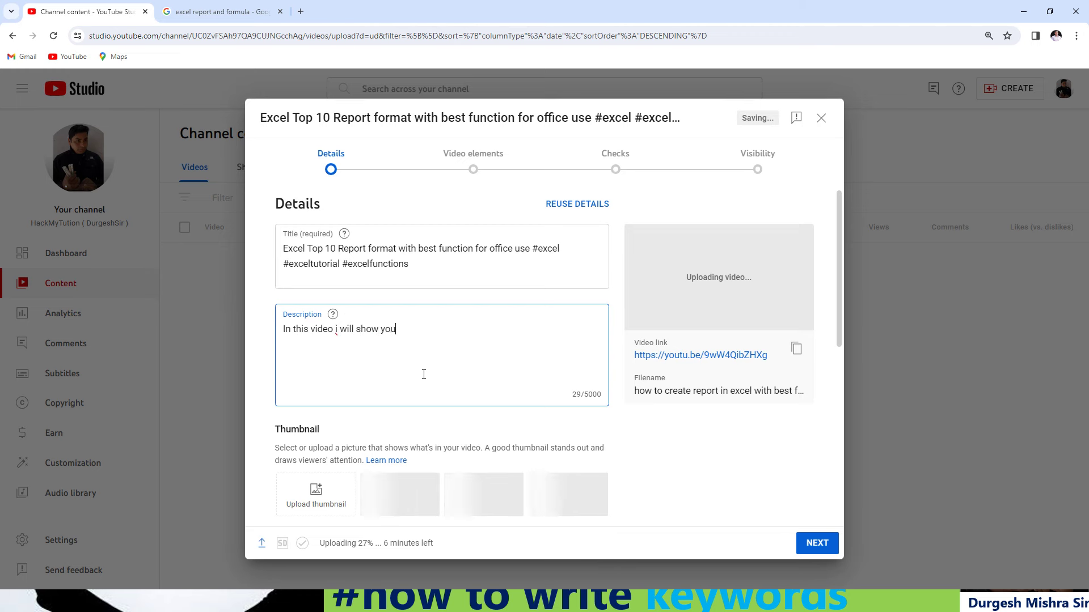
type(" how to ")
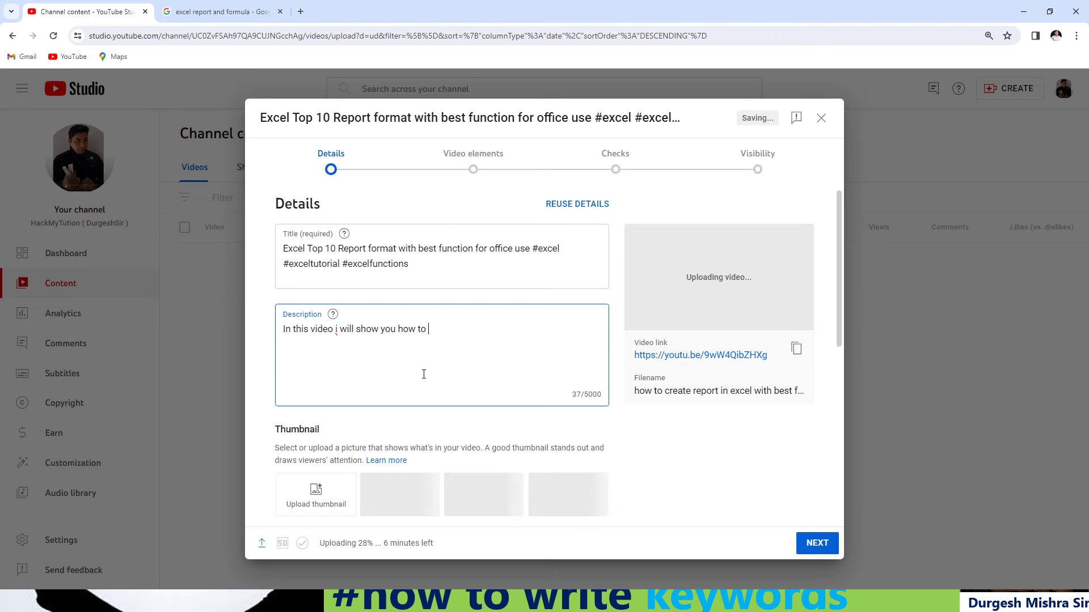
type("create ex")
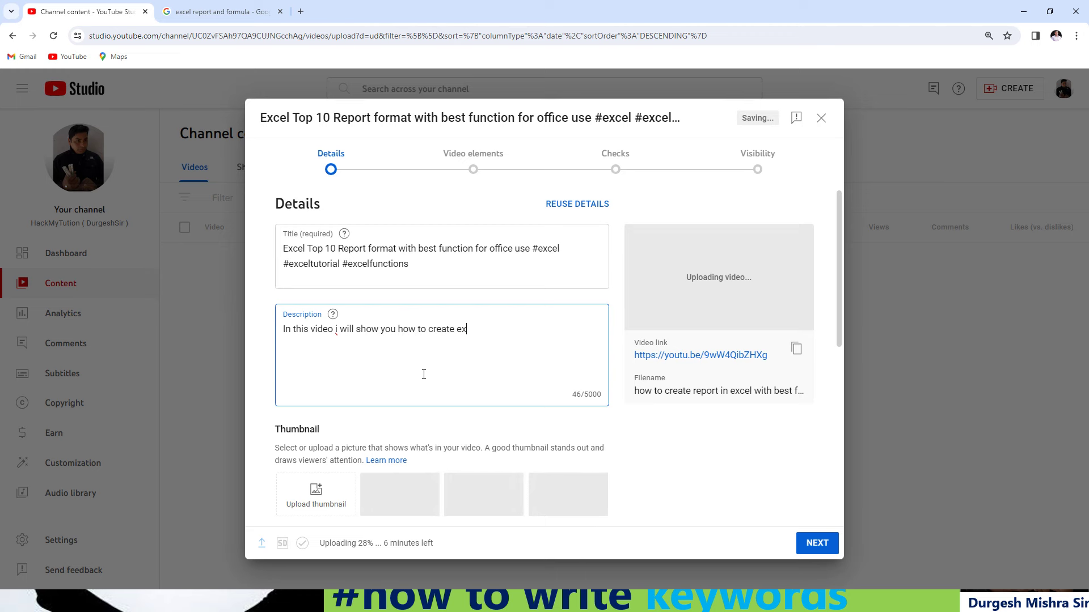
type("el report")
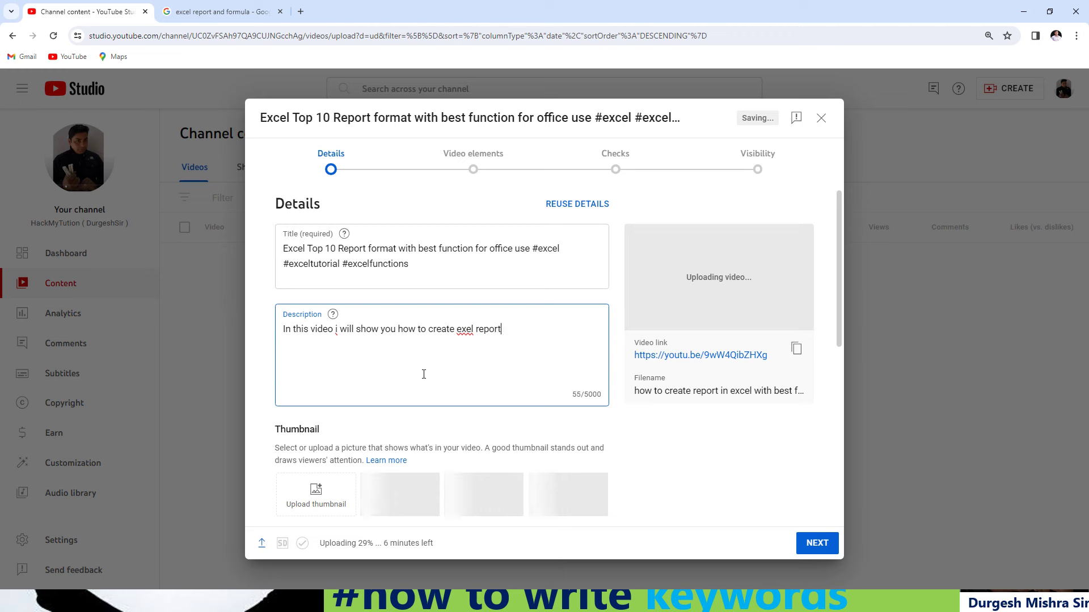
left_click(464, 332)
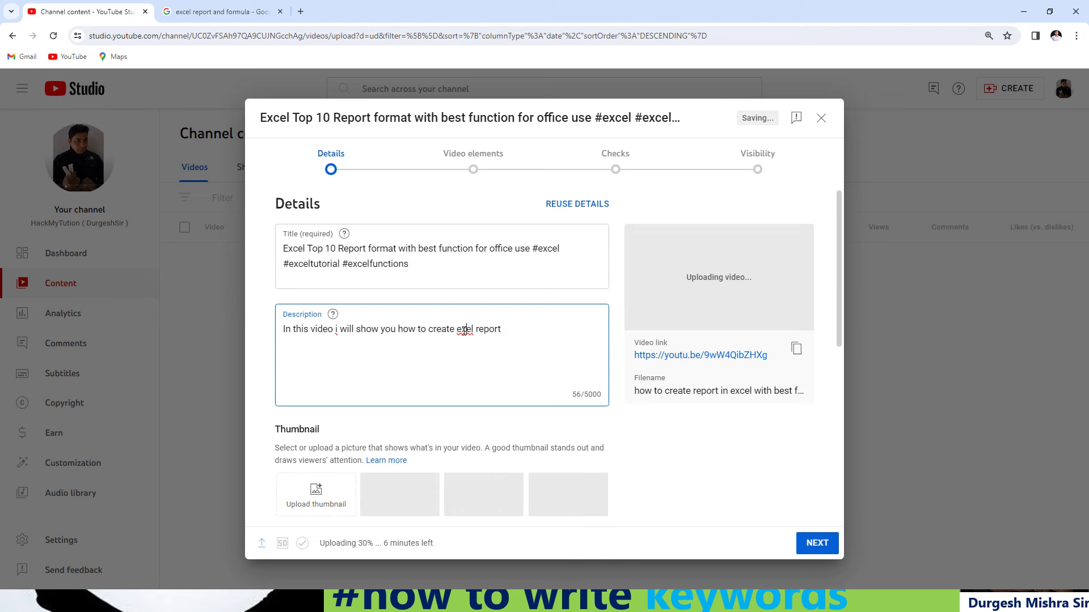
type("c")
left_click(540, 329)
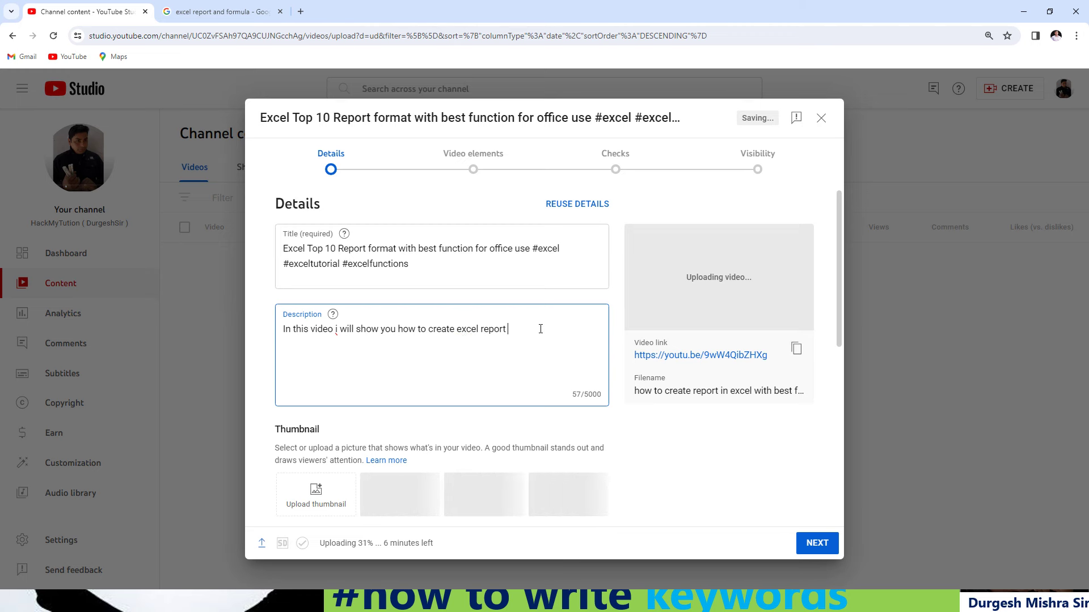
Step: Continue the description's sentence with "with best examples," and start a new line below it
type("we")
type("i")
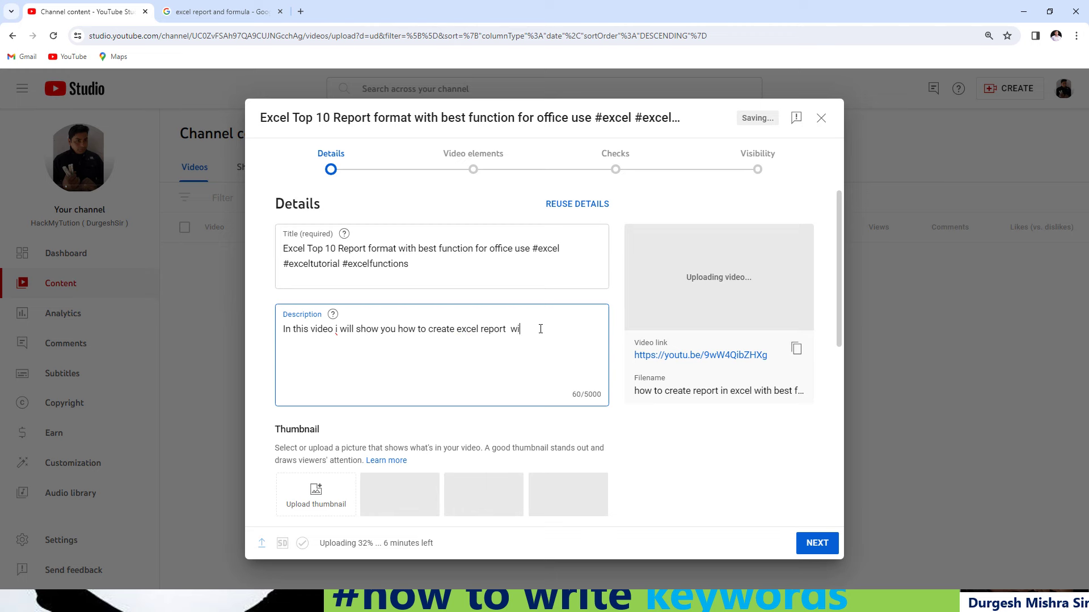
type("th bes")
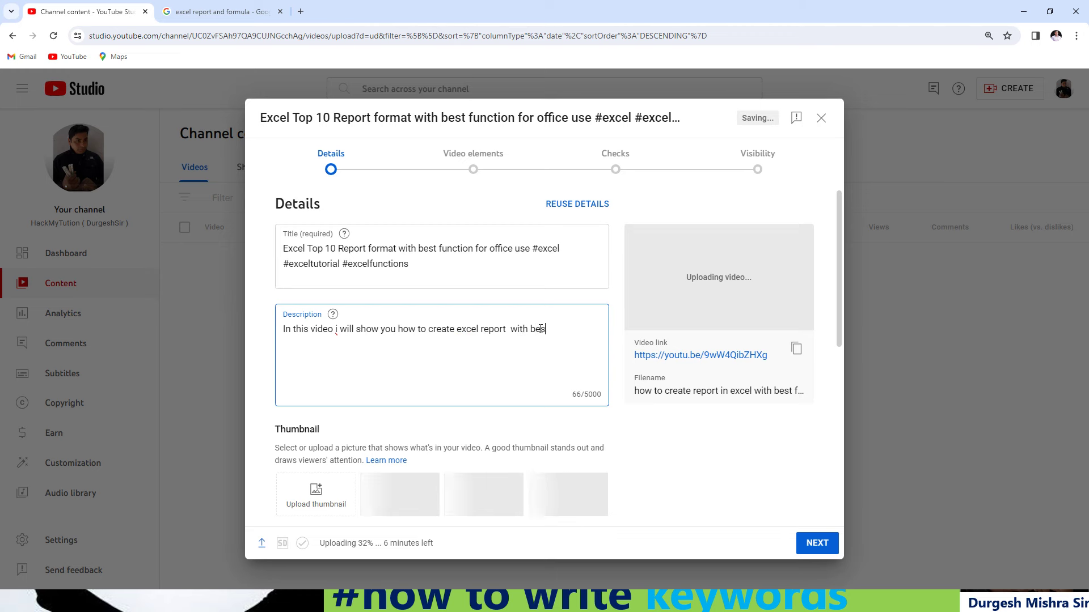
type("t exao")
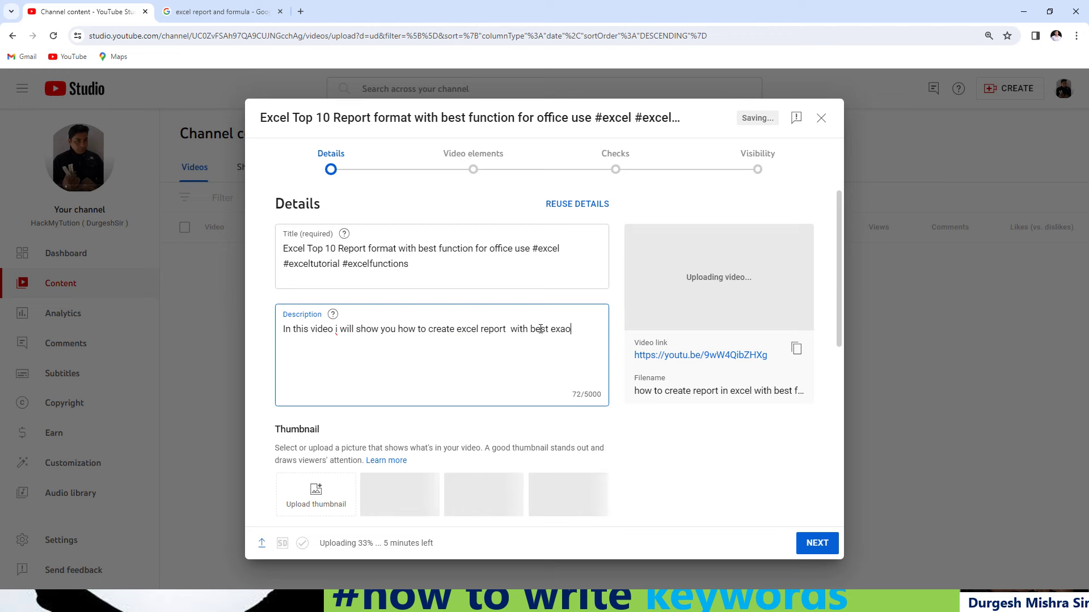
key("BackSpace")
type("ples")
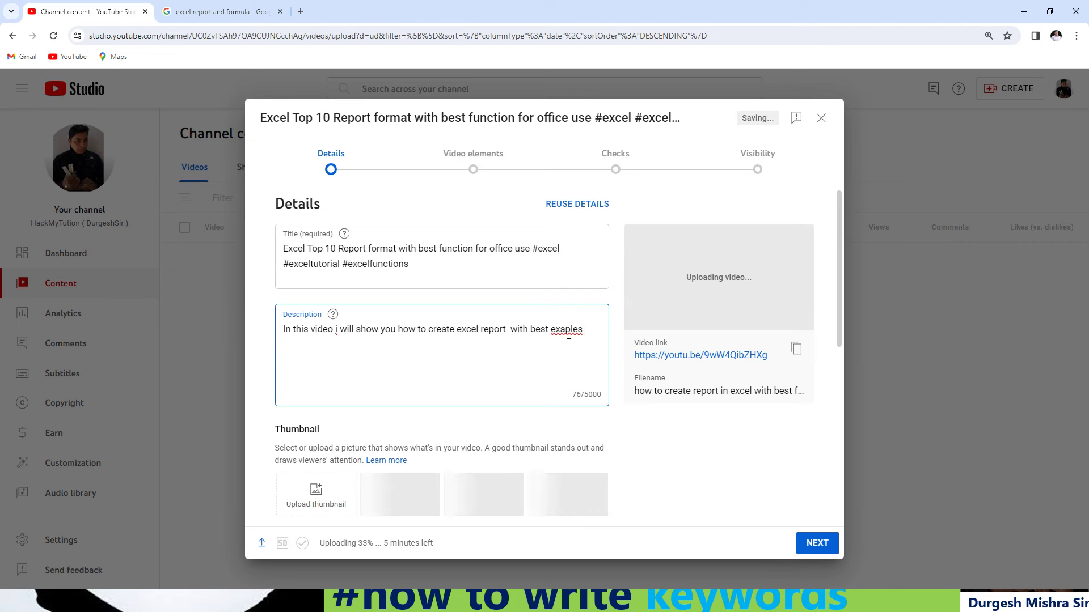
right_click(564, 330)
key("Escape")
key("Return")
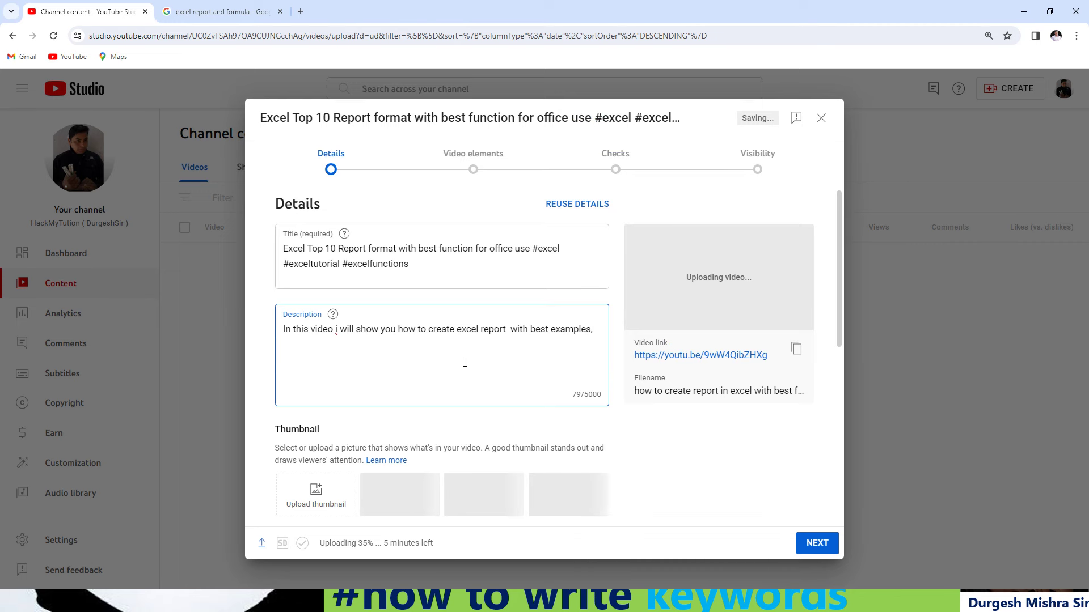
Step: Add the suggested hashtags #exceltutorialsinhindi and #exceldataentrywork on the description's second line
type("#")
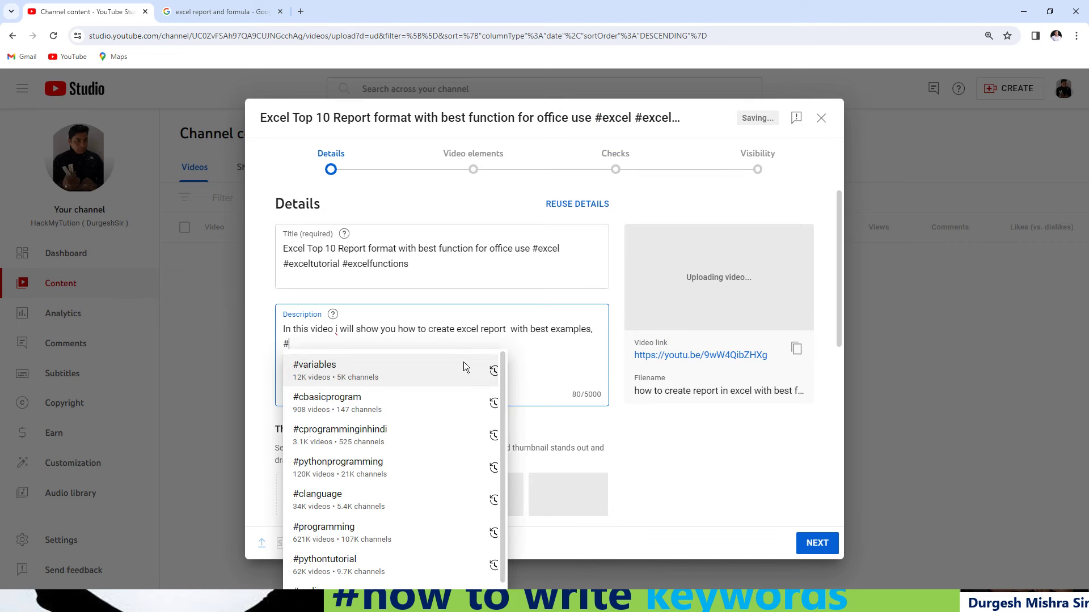
type("exc")
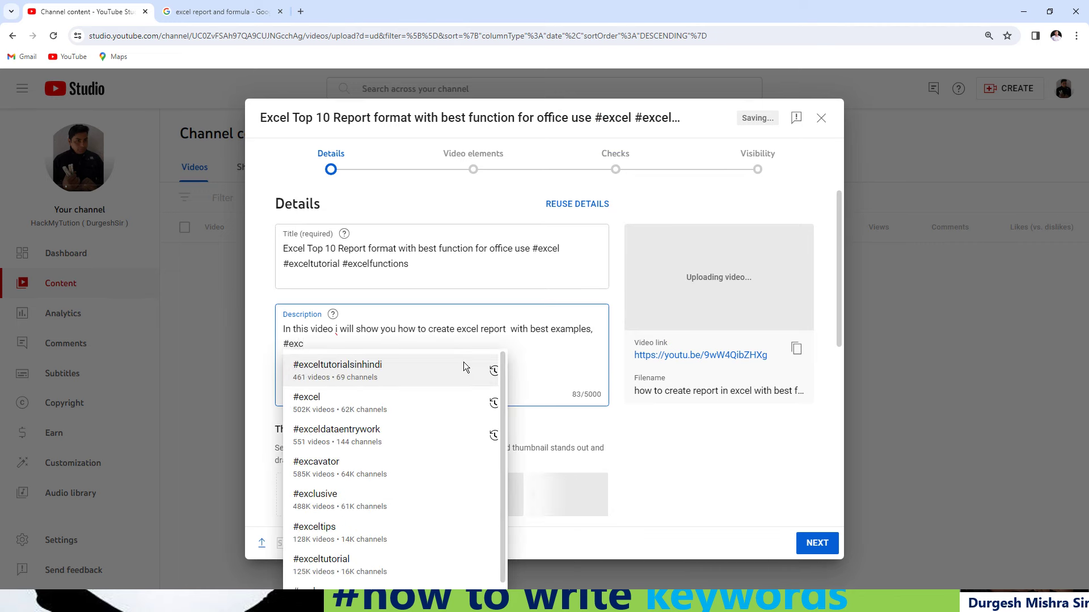
left_click(440, 372)
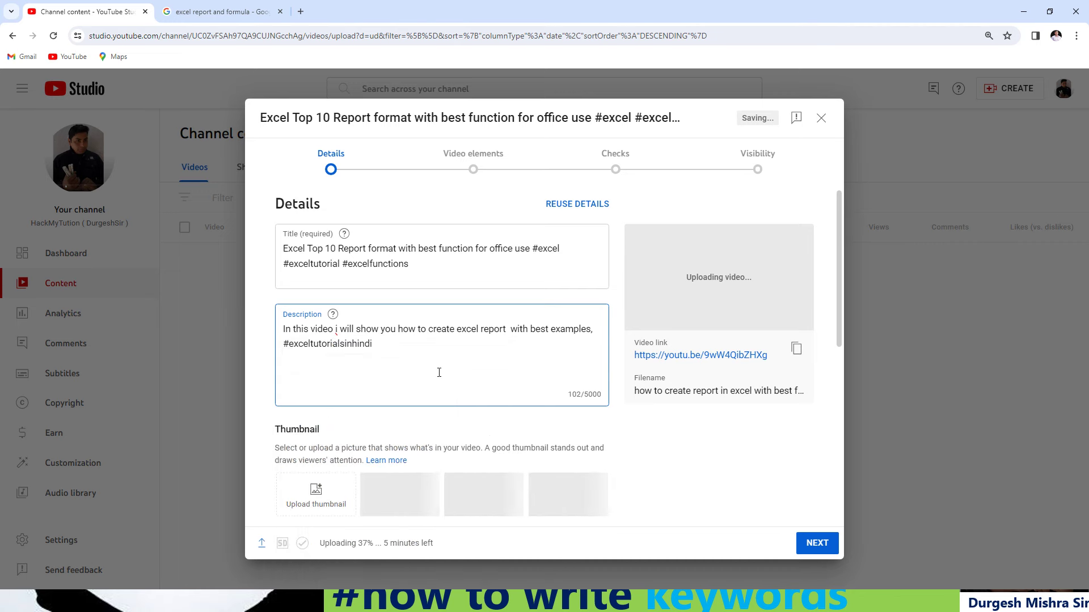
type("#exce")
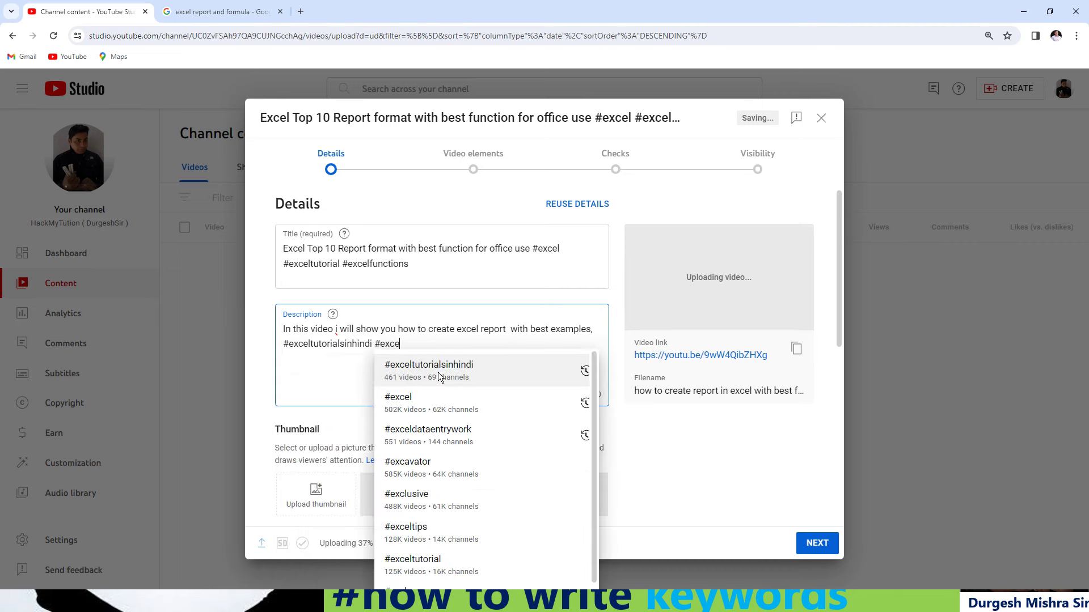
type("l")
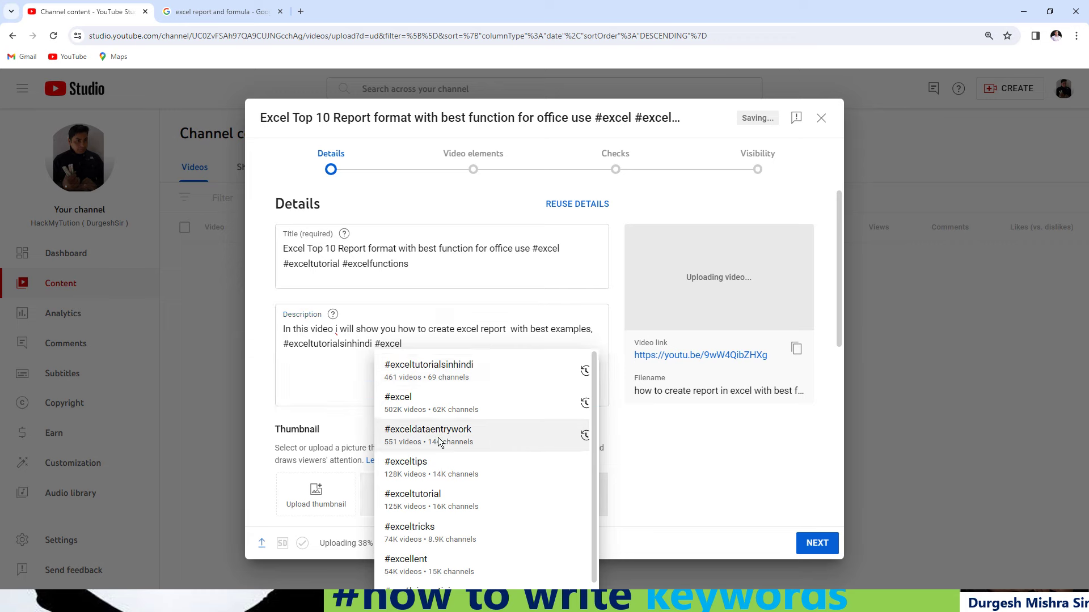
left_click(438, 437)
Step: Add the suggested hashtag #exceltricks after #exceldataentrywork in the description
type("#ex")
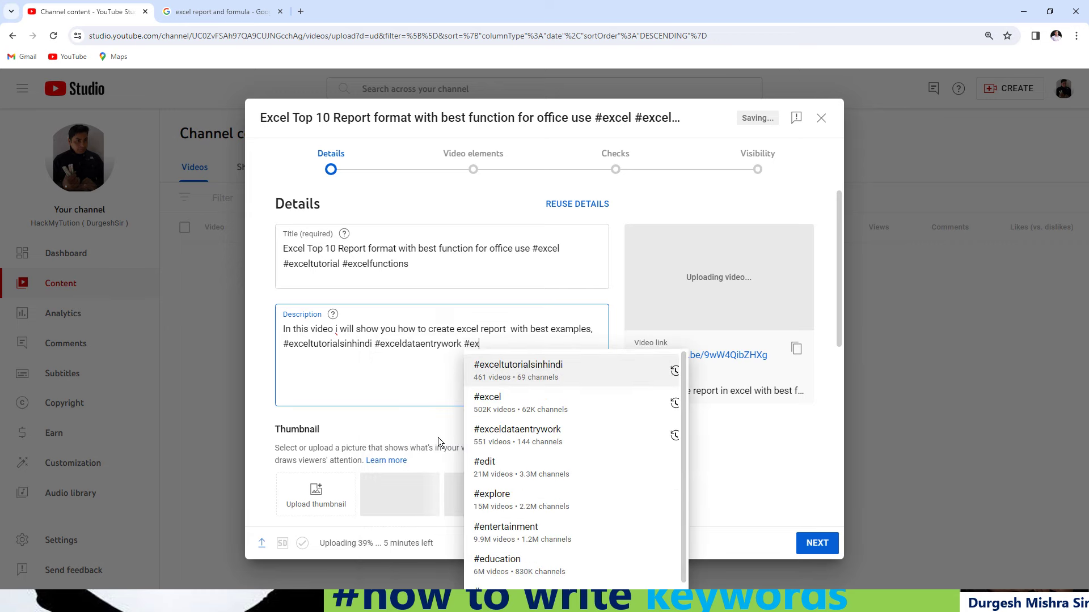
type("cel")
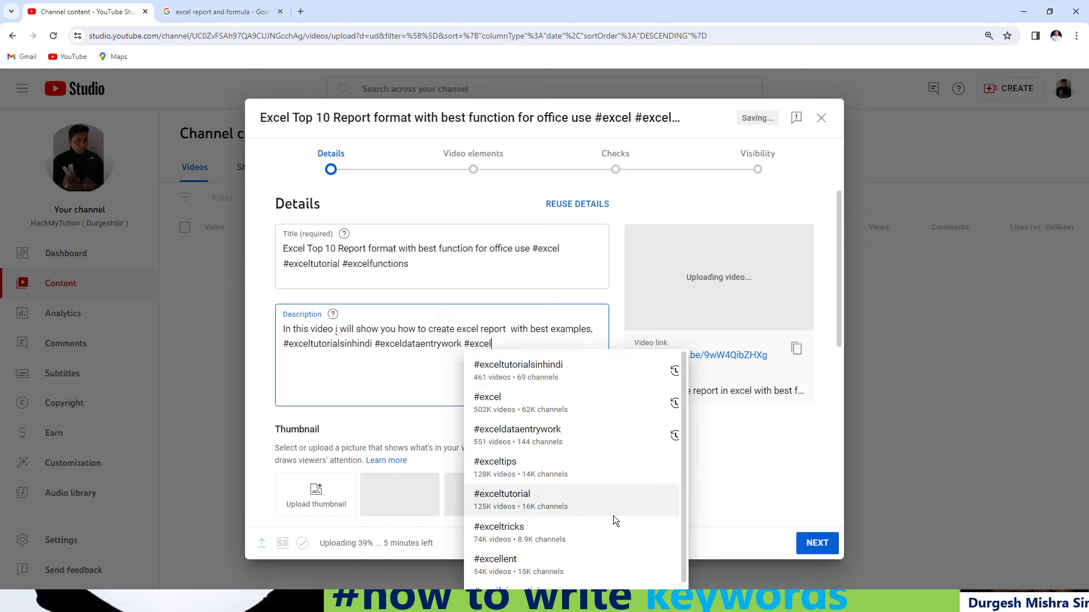
left_click_drag(685, 472, 675, 537)
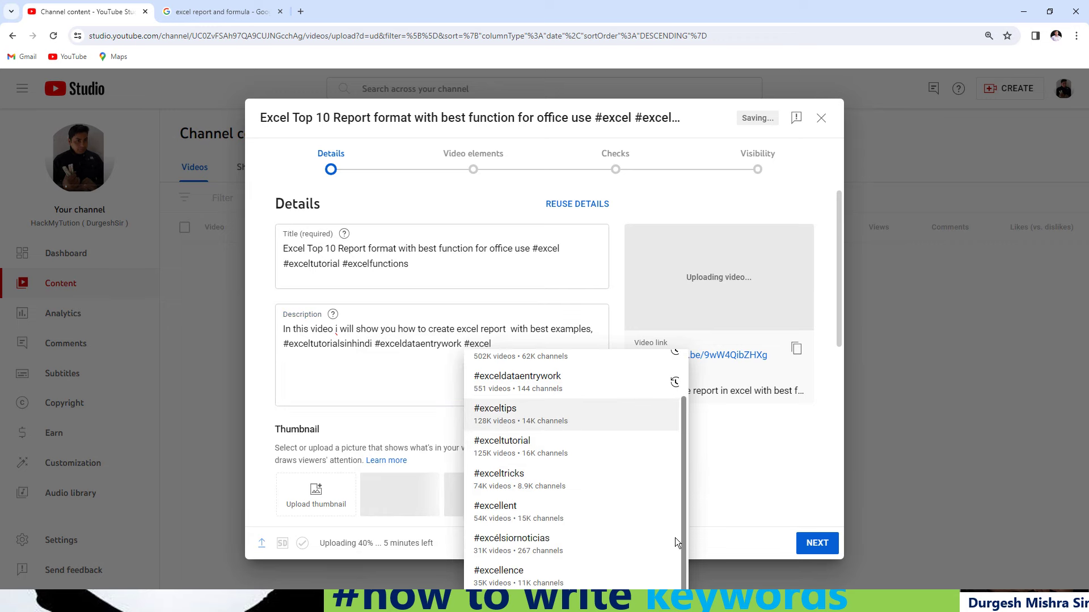
left_click(529, 479)
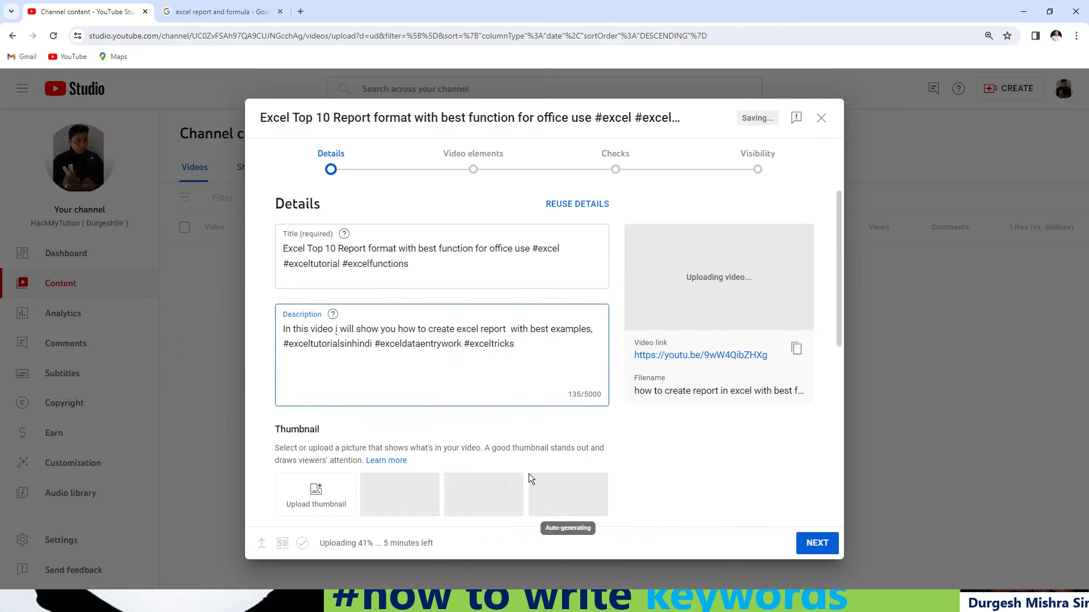
Step: Add the suggested hashtags #excelbasicsforbeginners and #excelbasics to the description, followed by two line breaks
type("#excel")
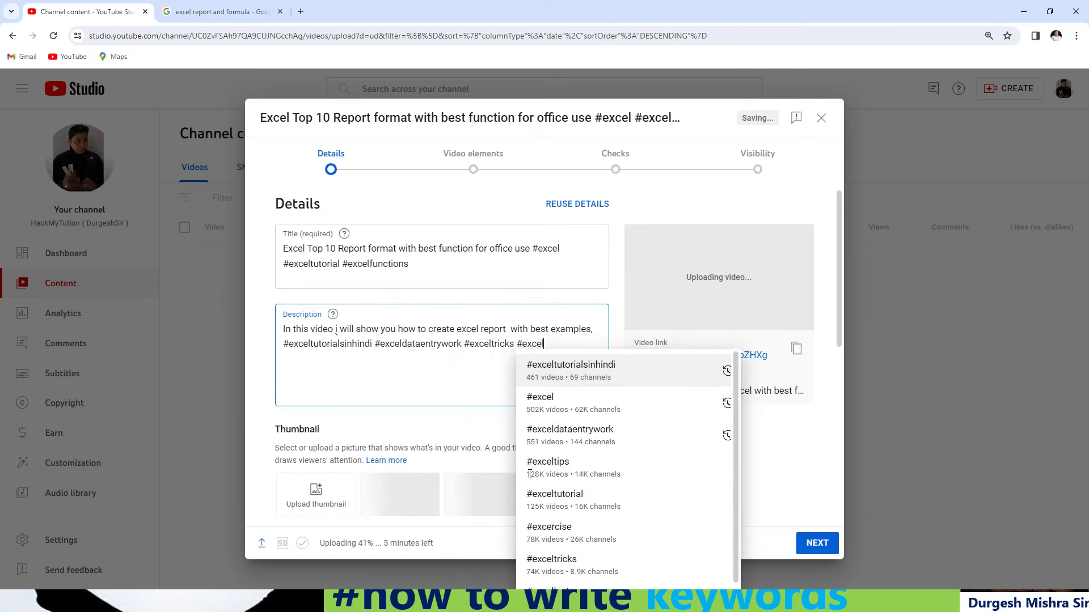
type("b")
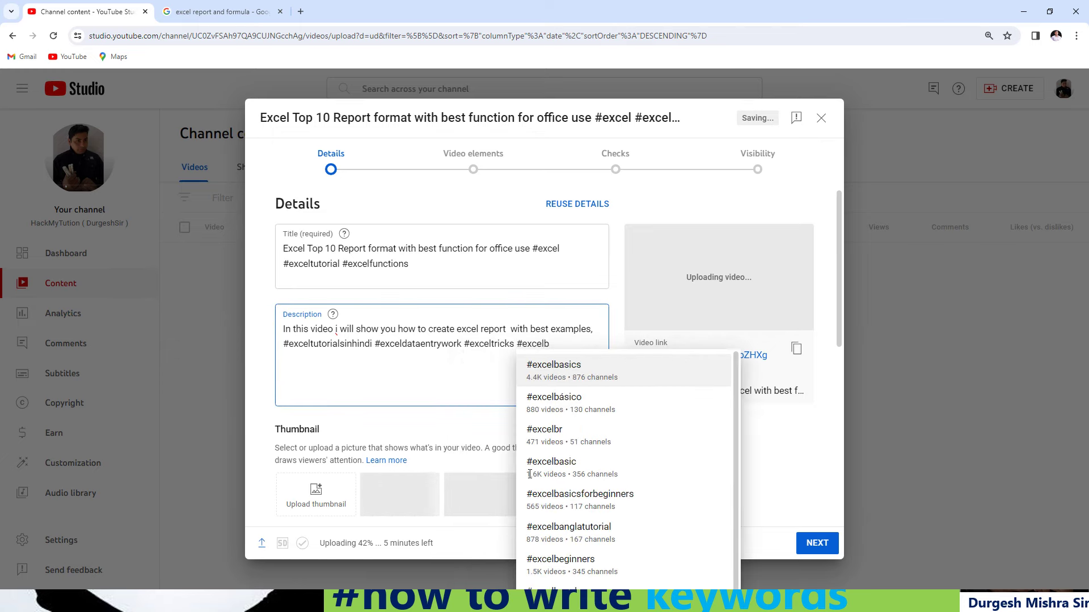
left_click(644, 504)
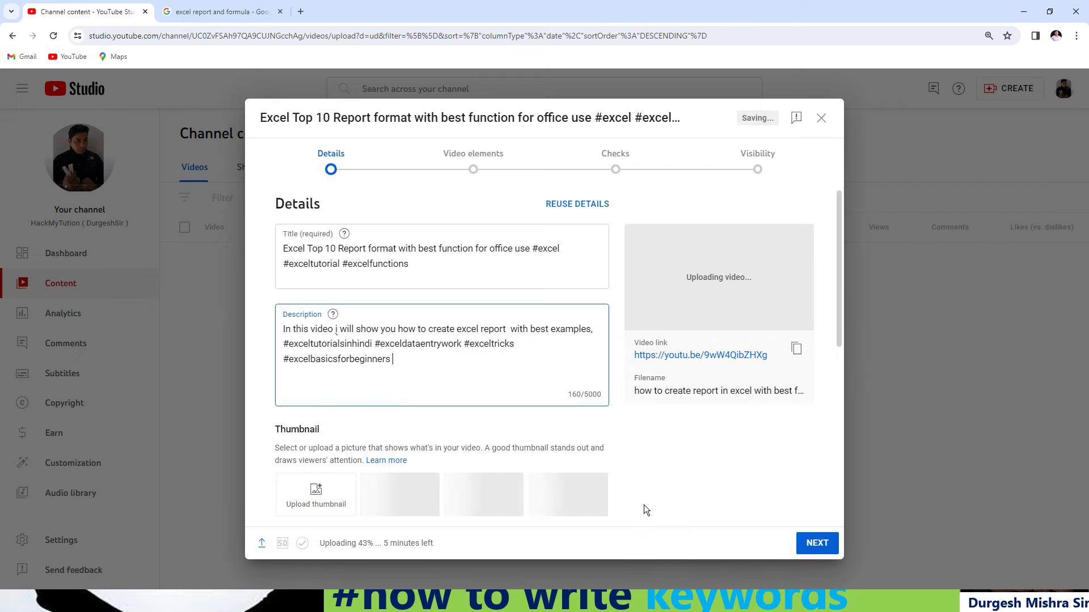
type("#excelba")
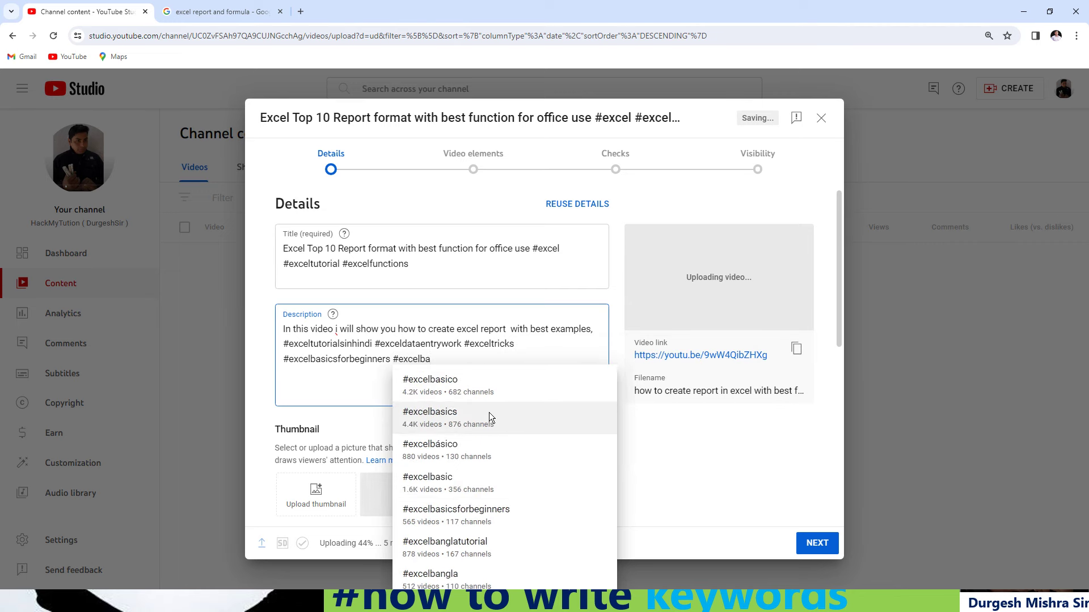
left_click(489, 413)
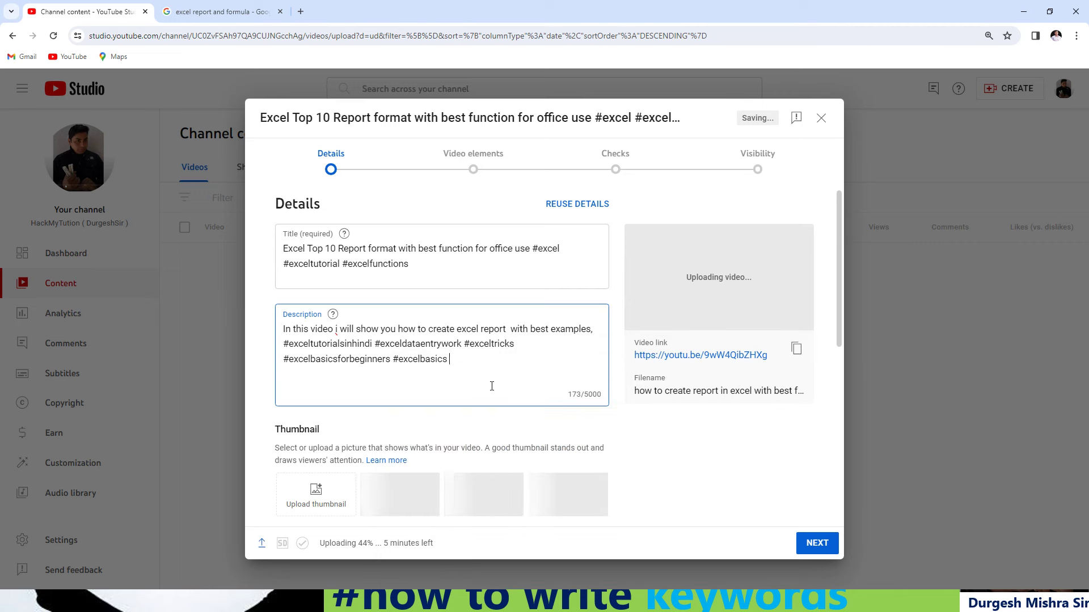
key("Return")
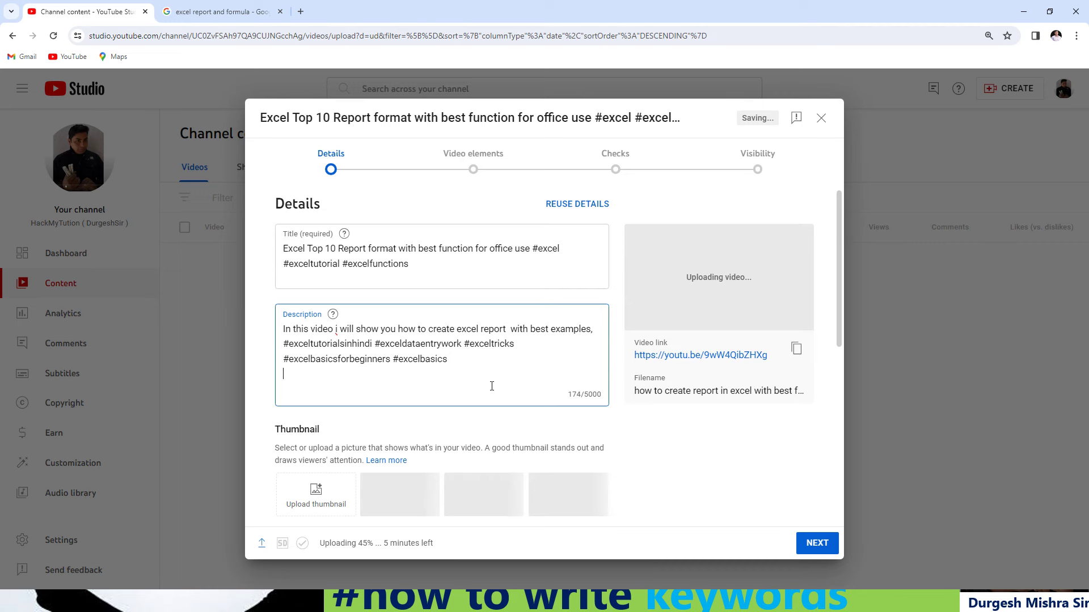
key("Return")
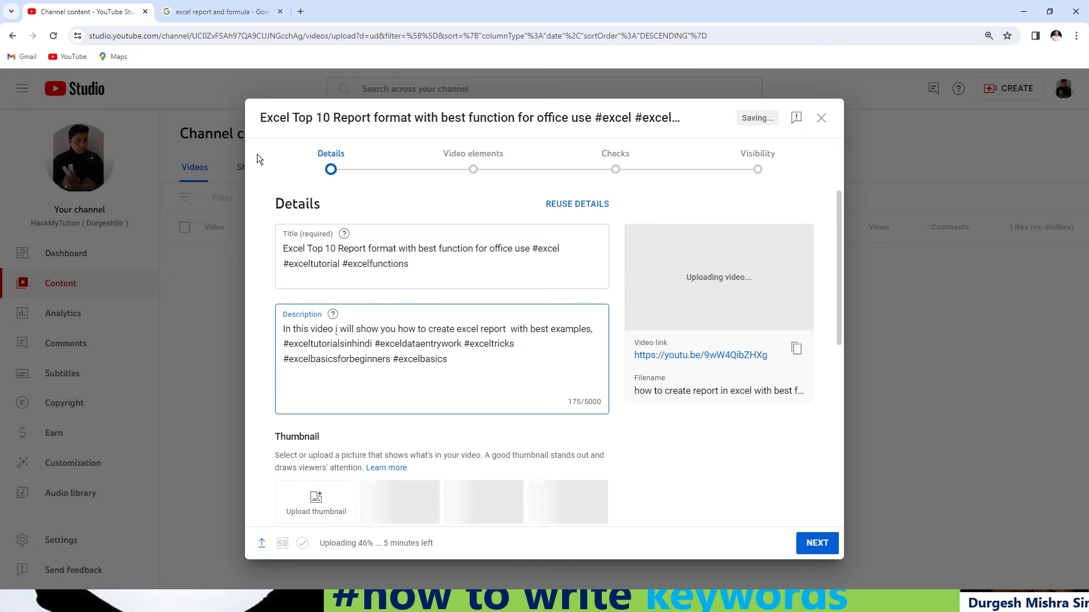
left_click(216, 12)
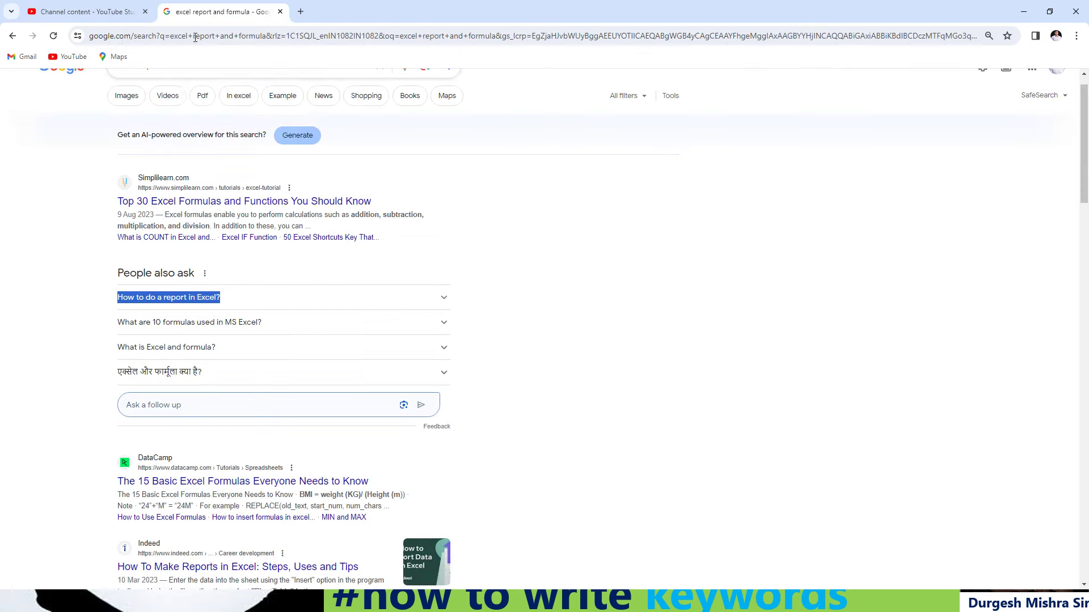
left_click(201, 30)
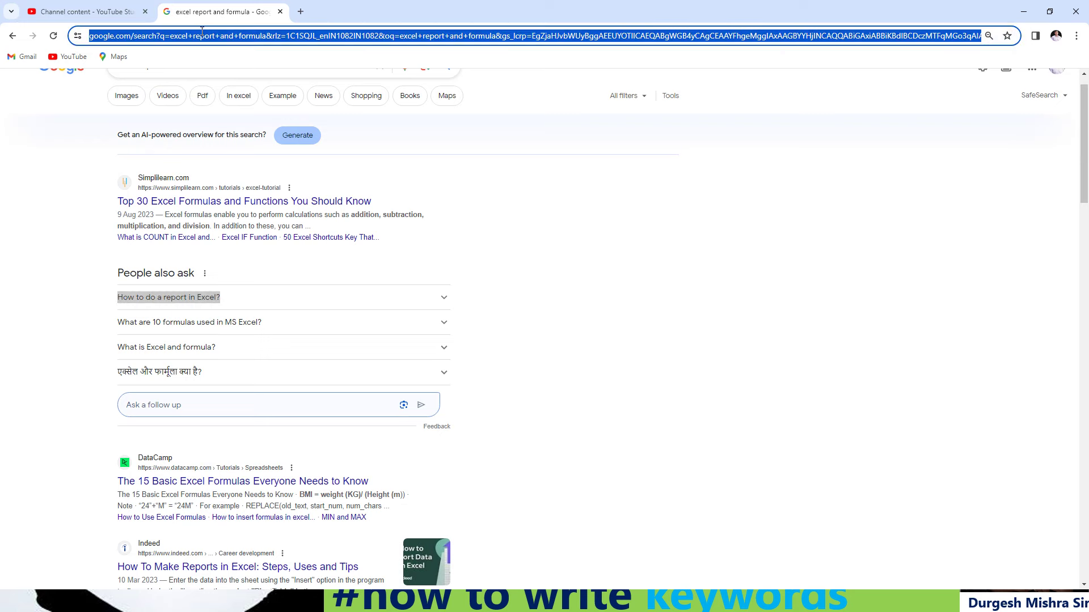
type("s")
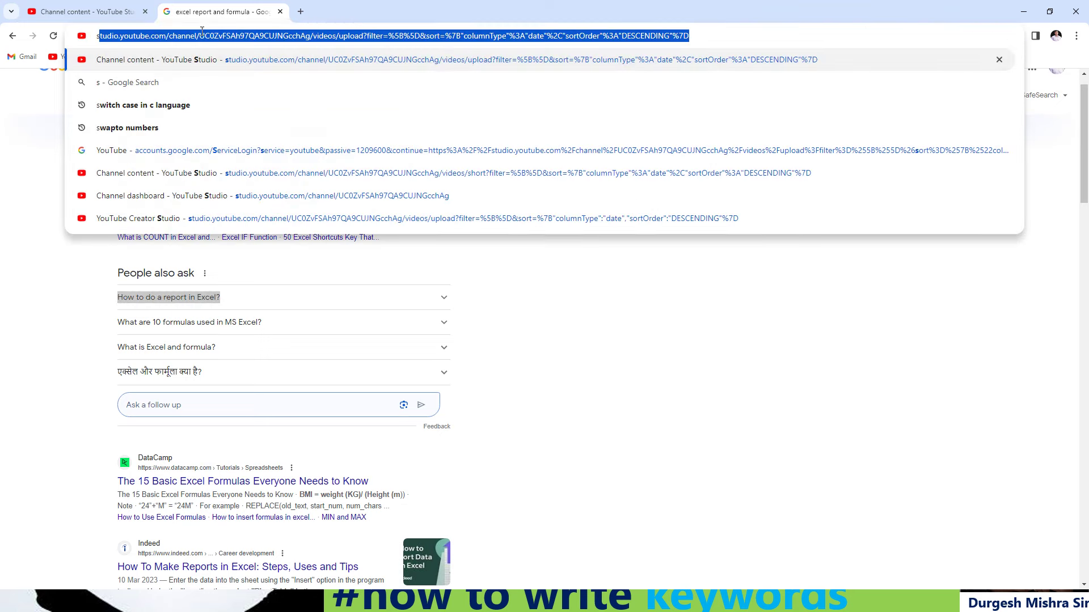
key("Return")
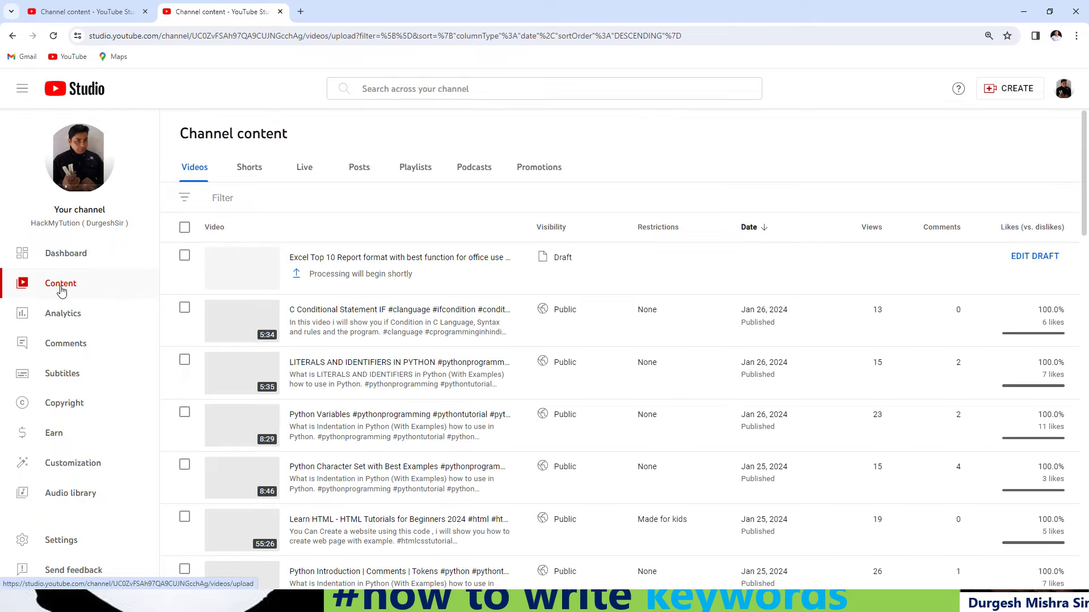
scroll(1085, 216, "down", 1)
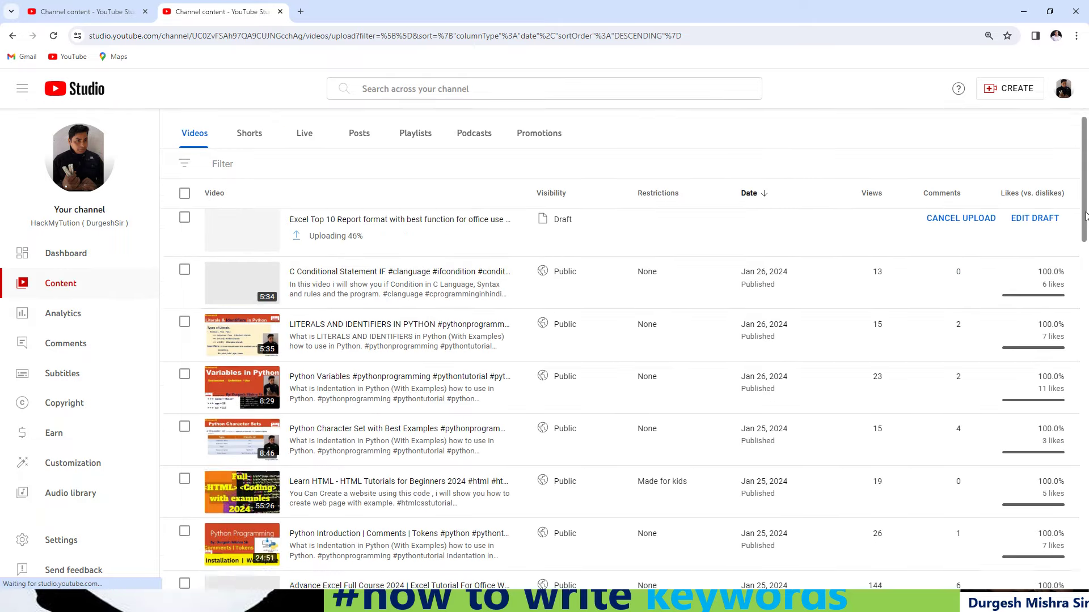
scroll(1085, 215, "down", 4)
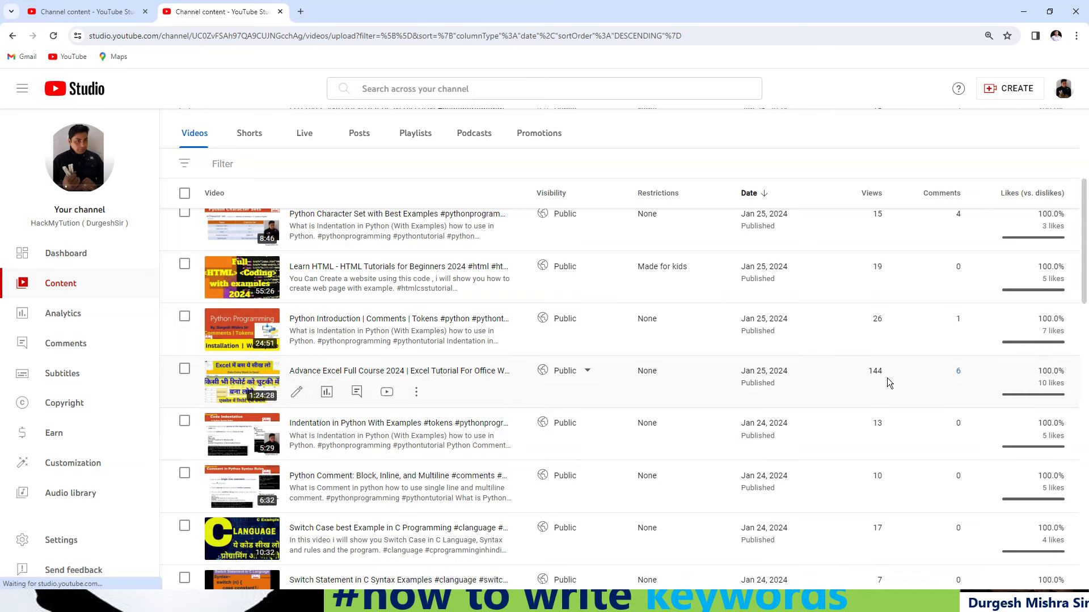
left_click(295, 392)
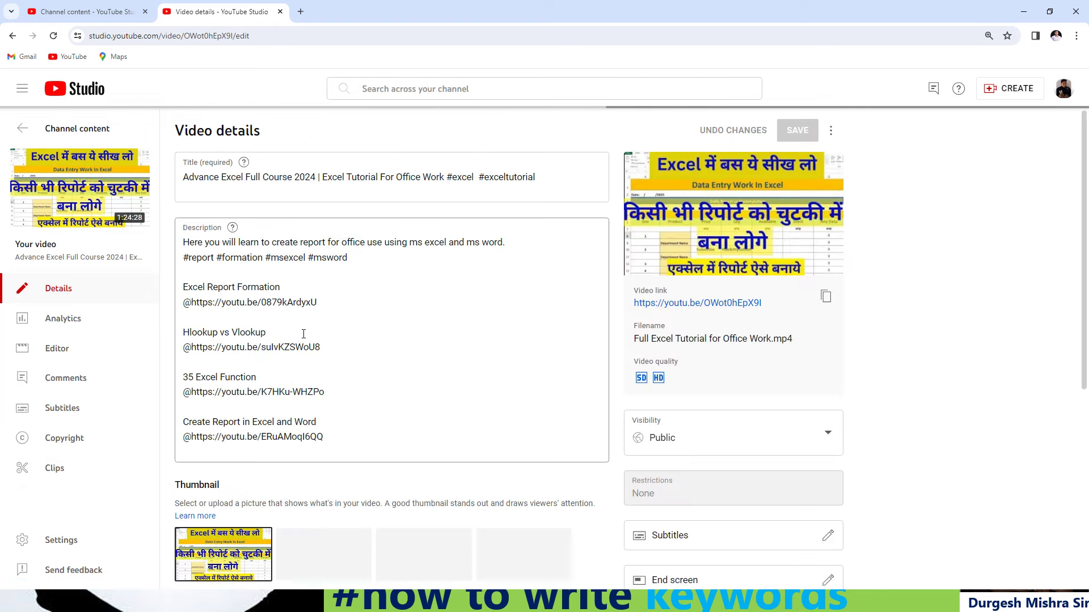
Step: Copy the list of related video titles and links from this description to the end of the new upload's description
left_click(303, 333)
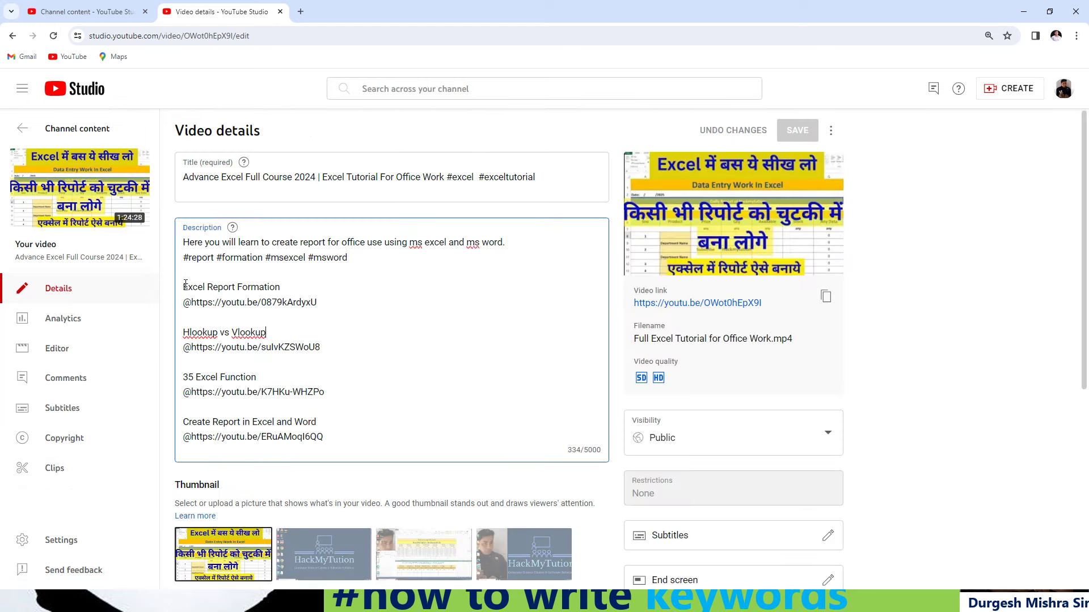
left_click_drag(185, 284, 373, 443)
key("ctrl+c")
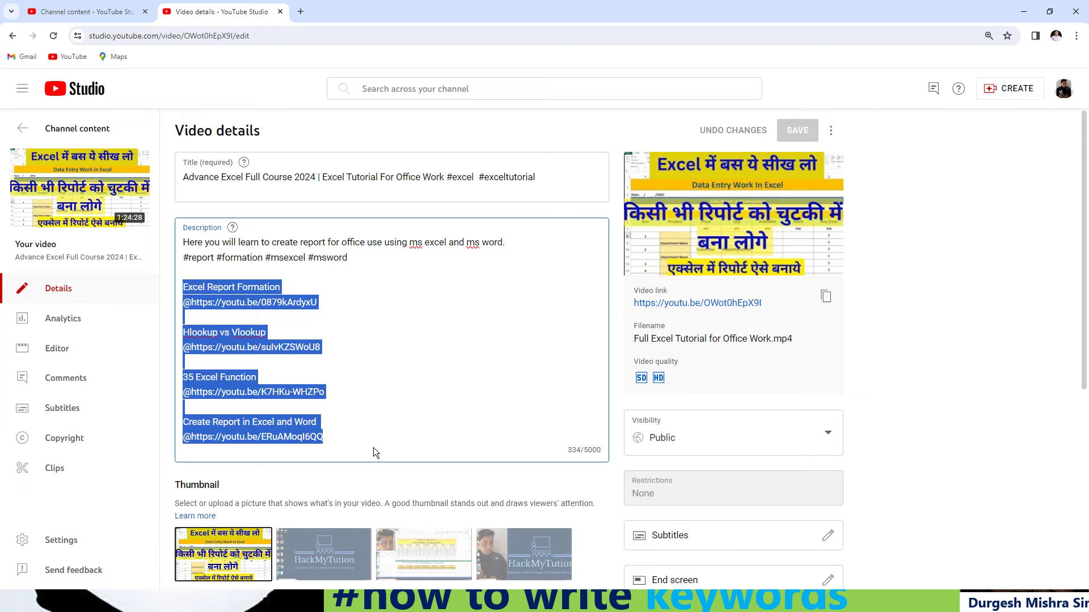
left_click(93, 7)
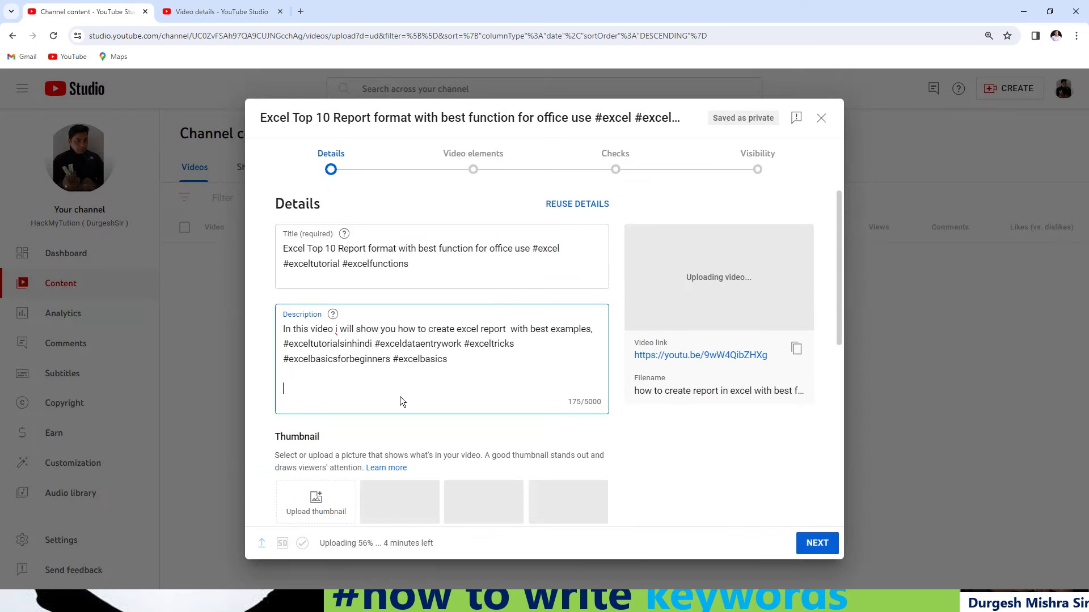
key("ctrl+v")
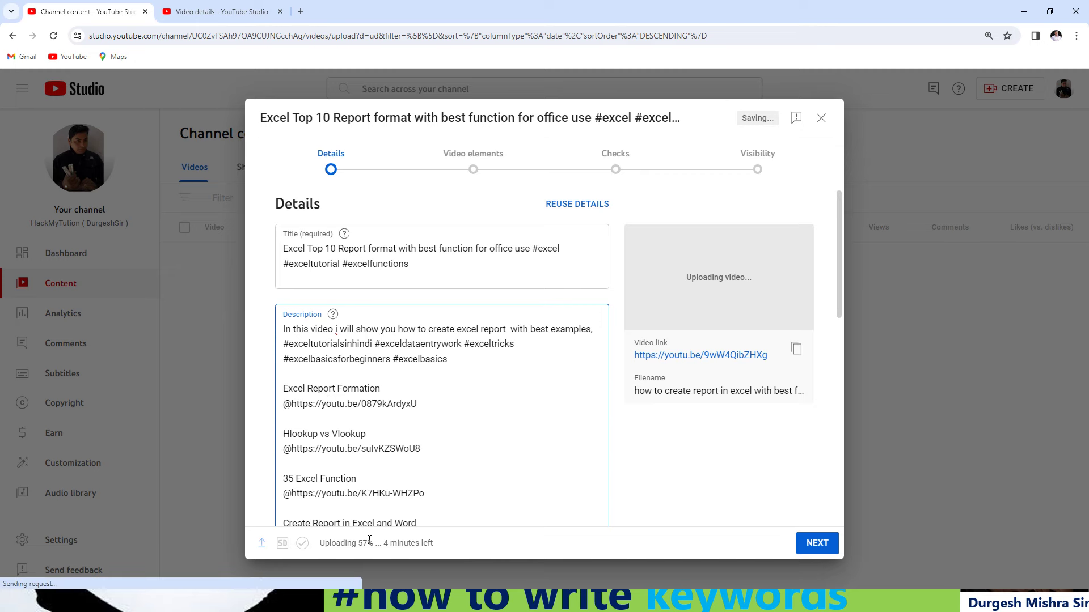
Step: Add the published video's title "Advance Excel Full Course 2024 | Excel Tutorial For Office Work" above "Excel Report Formation" in the new description, with "@" below it
left_click(221, 6)
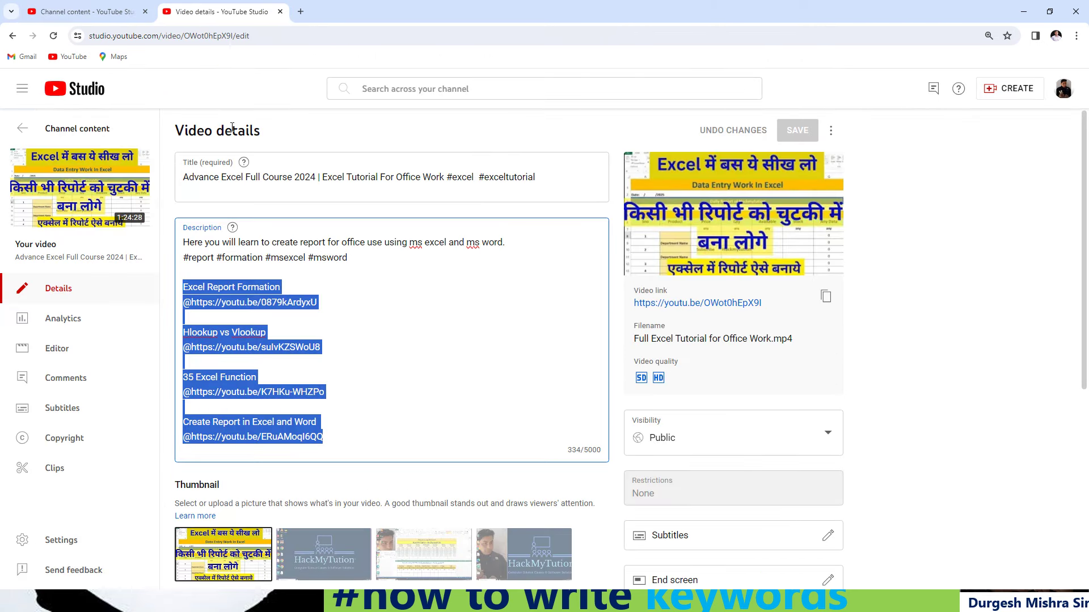
left_click_drag(183, 177, 417, 176)
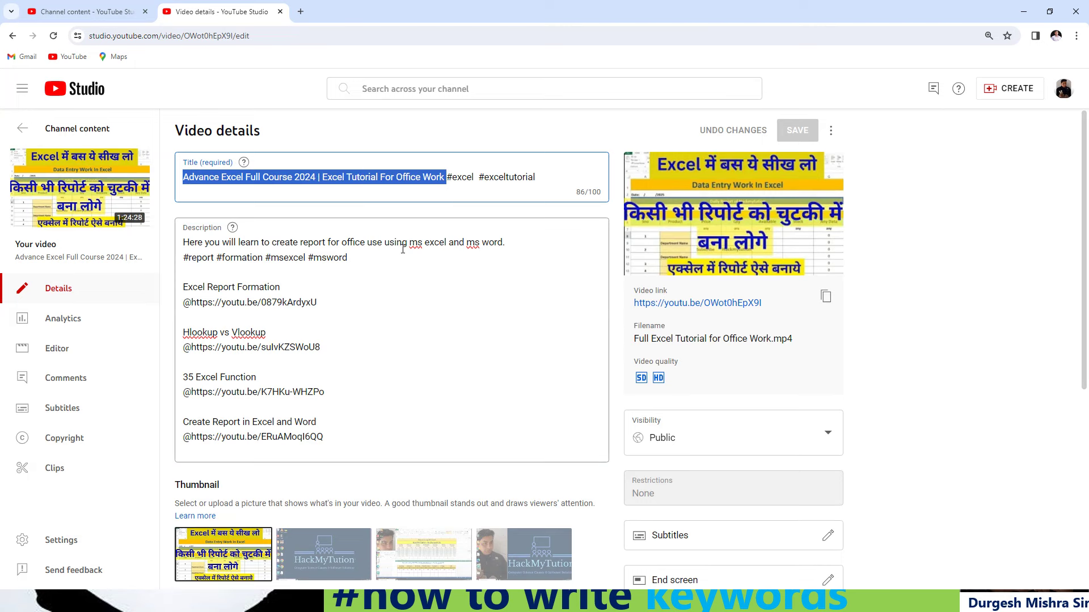
left_click(85, 11)
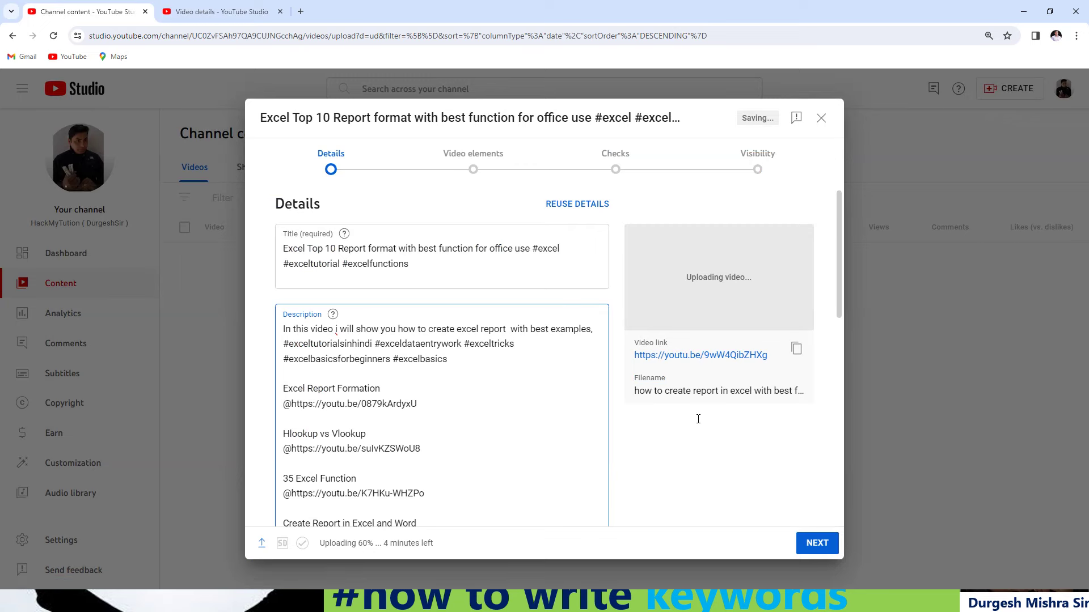
left_click(466, 362)
key("Return")
key("Return")
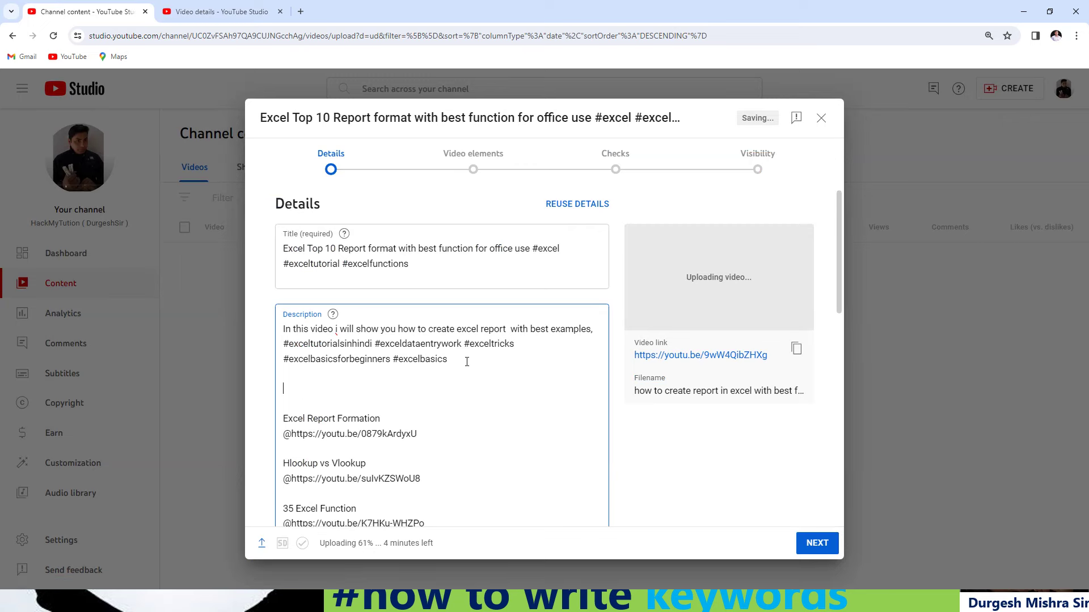
type("Advance Excel Full Course 2024 | Excel Tutorial For Office Work")
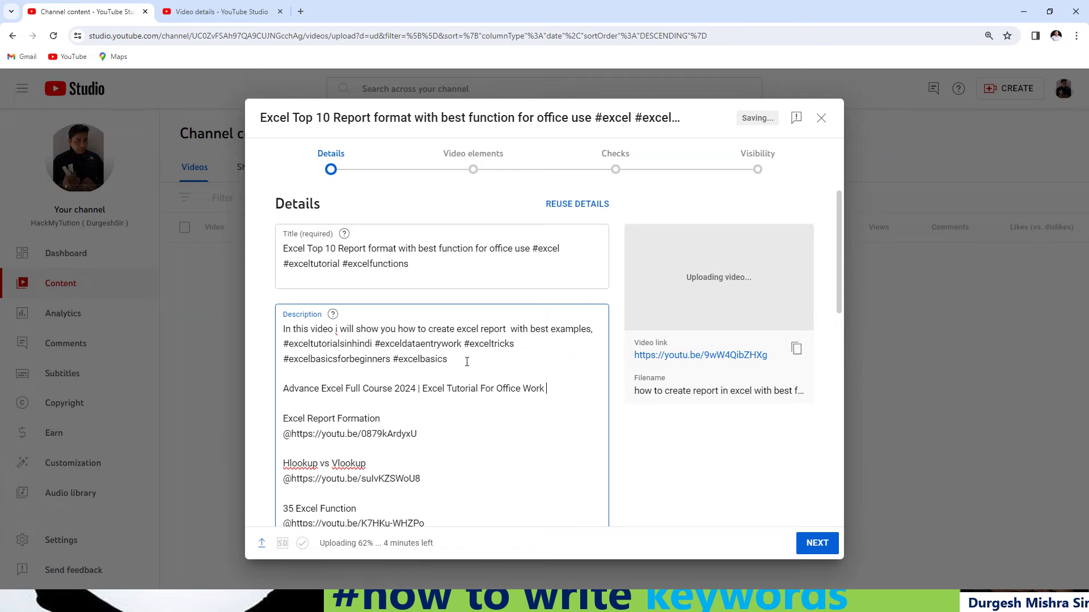
key("Return")
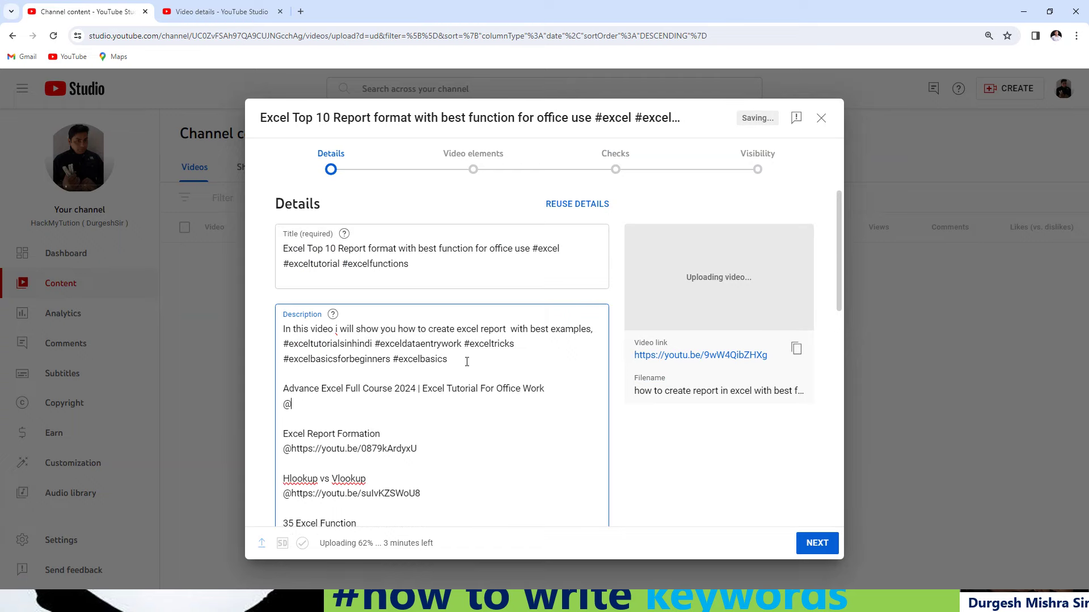
Step: Copy the published full-course video's link and paste it after the "@" in the new upload's description
left_click(202, 6)
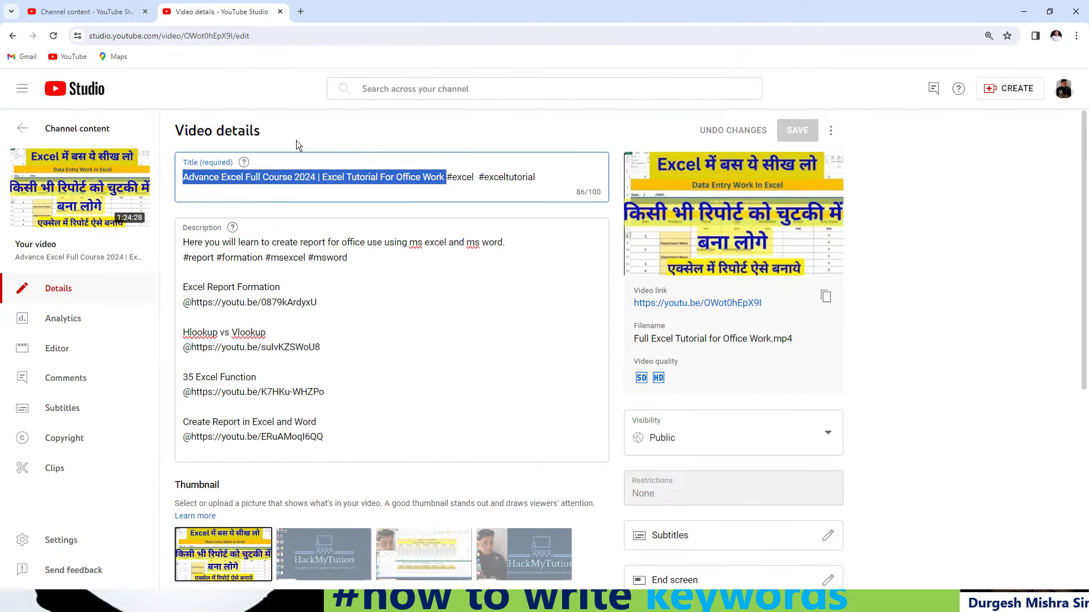
left_click(826, 297)
left_click(88, 12)
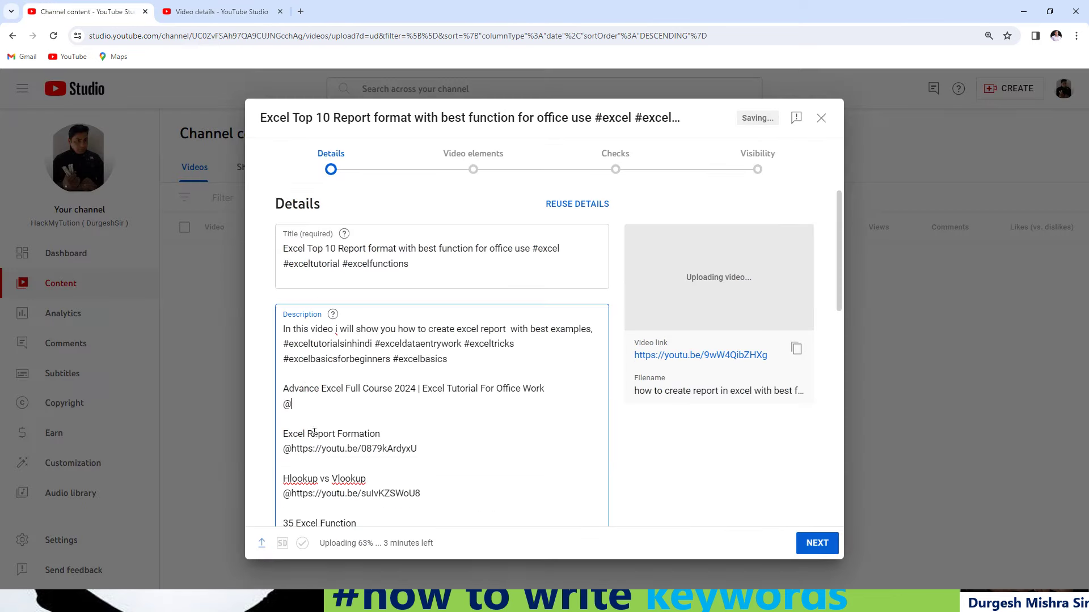
key("ctrl+v")
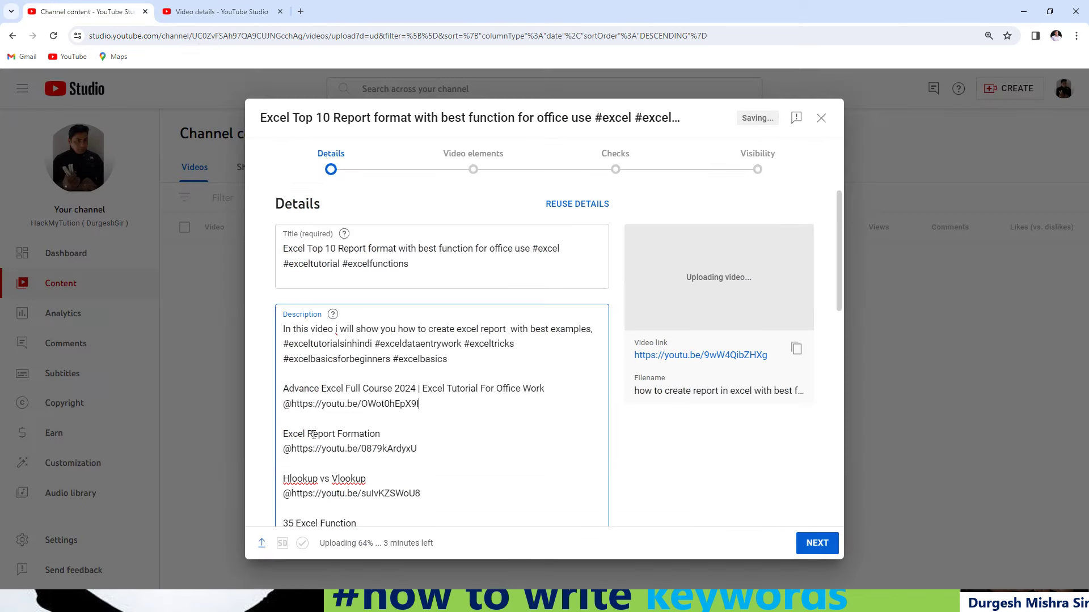
Step: Examine the thumbnail design on Sheet2 of the BCA workbook in Excel, and return to the upload's thumbnail section in Chrome
left_click(838, 294)
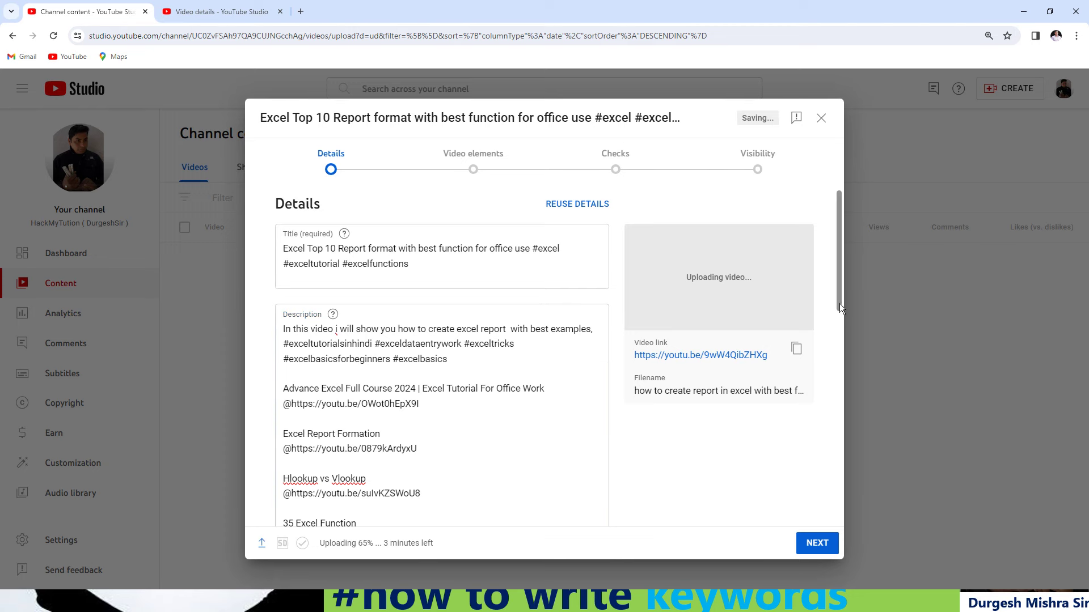
left_click_drag(841, 307, 852, 429)
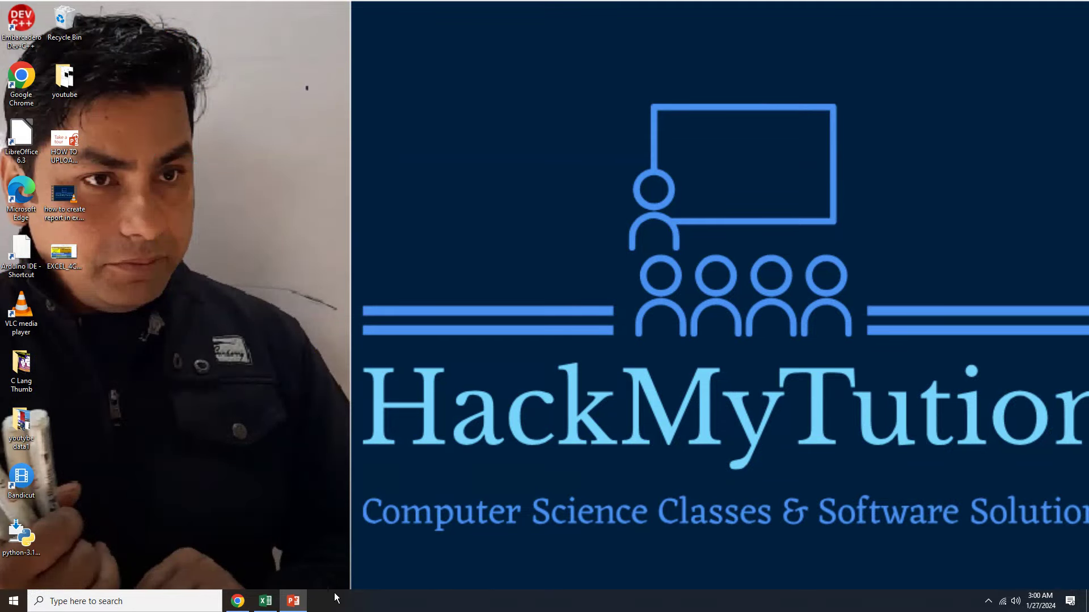
left_click(265, 601)
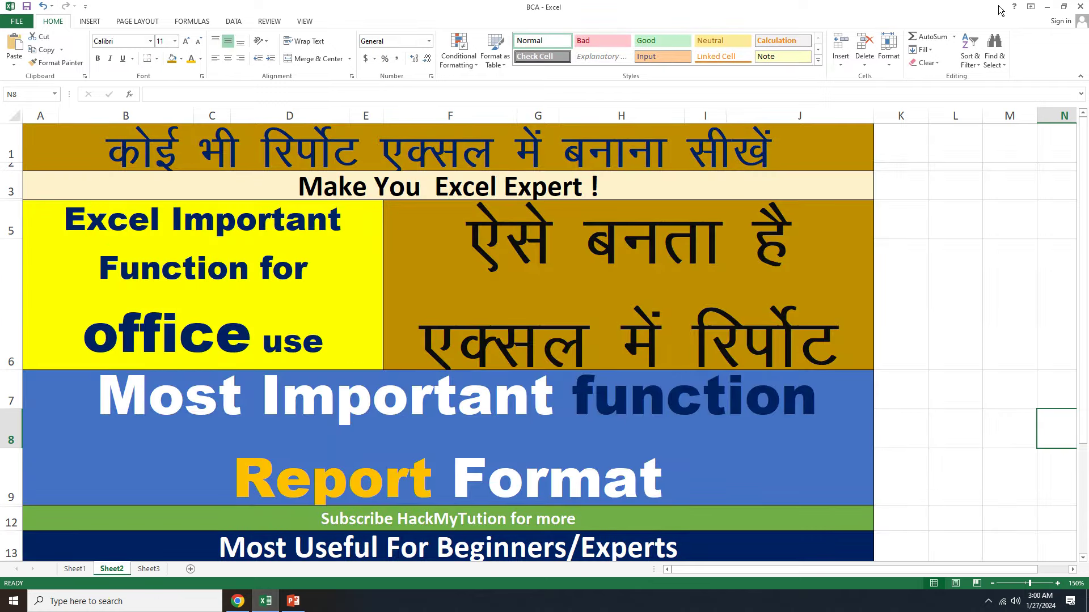
left_click(1049, 6)
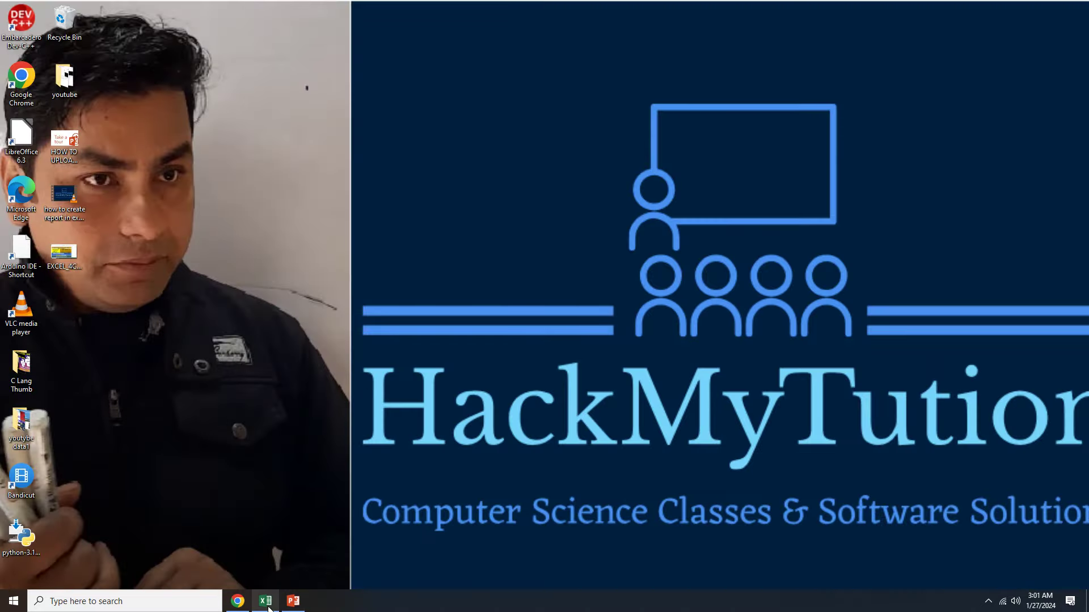
mouse_move(294, 607)
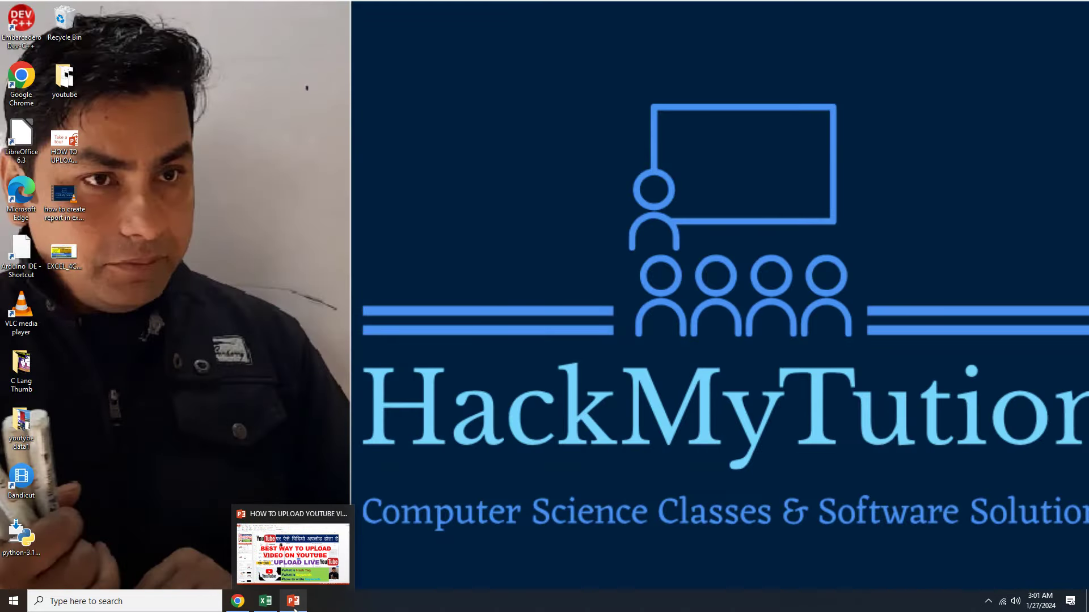
left_click(237, 601)
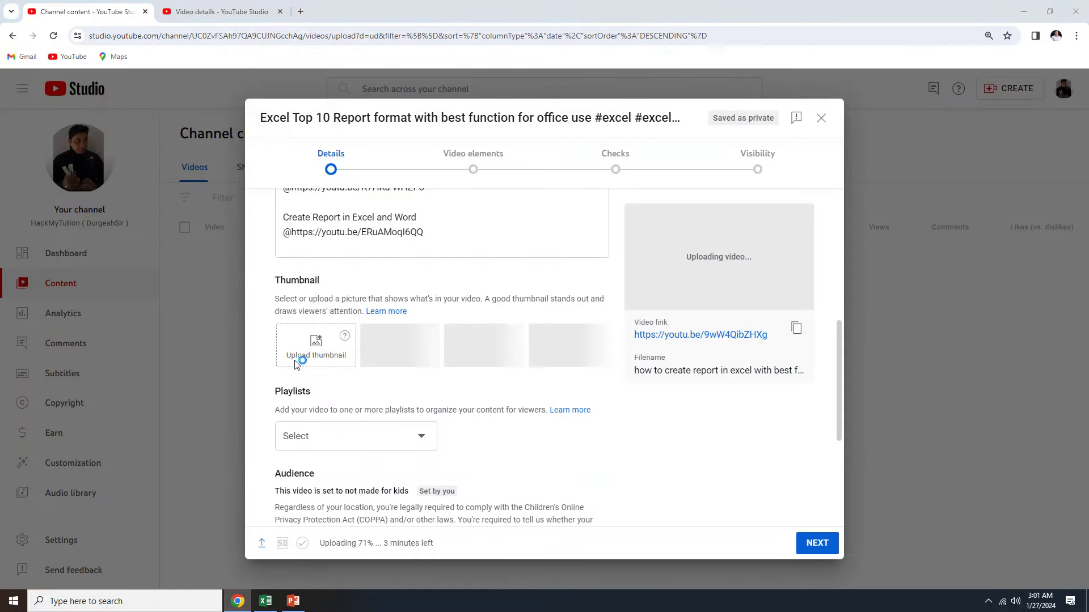
Step: Start a thumbnail upload and open the Desktop image EXCEL_4CwxCgYSuZ for viewing from the file chooser
left_click(296, 363)
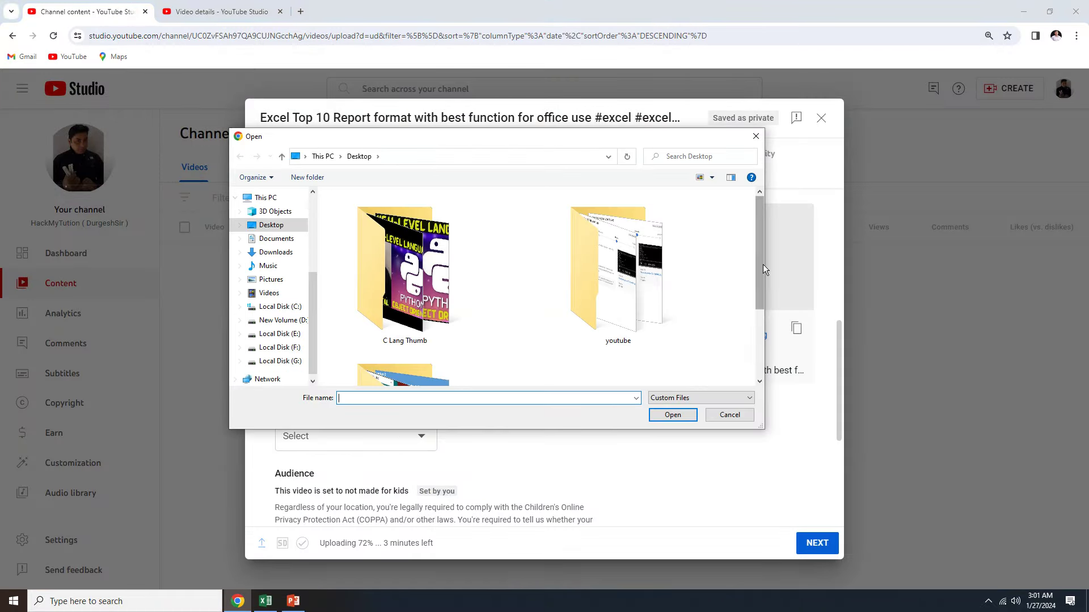
scroll(762, 270, "down", 3)
left_click(617, 348)
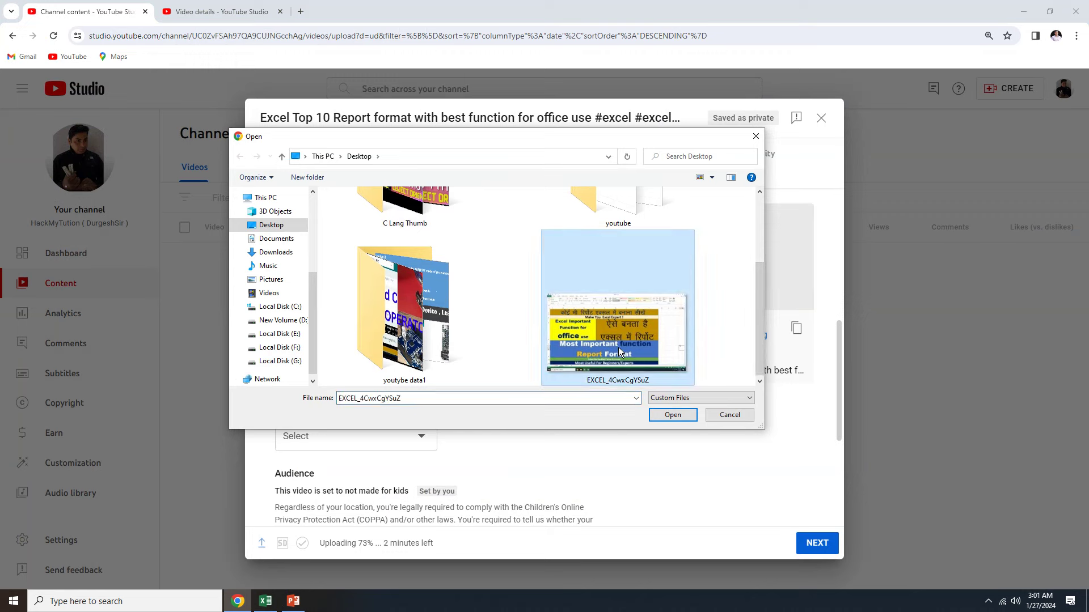
right_click(618, 348)
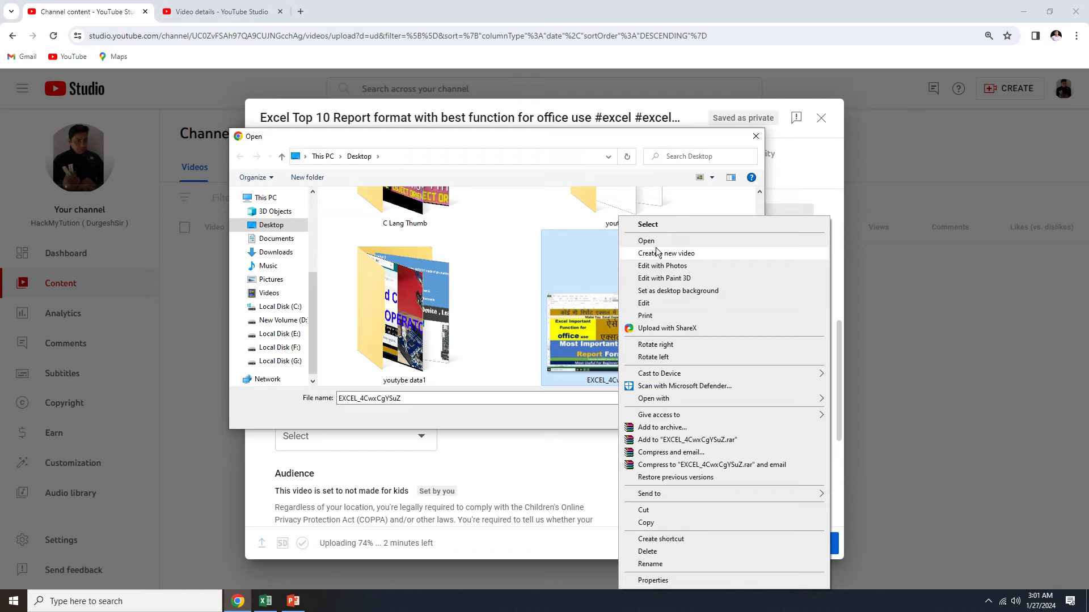
left_click(656, 239)
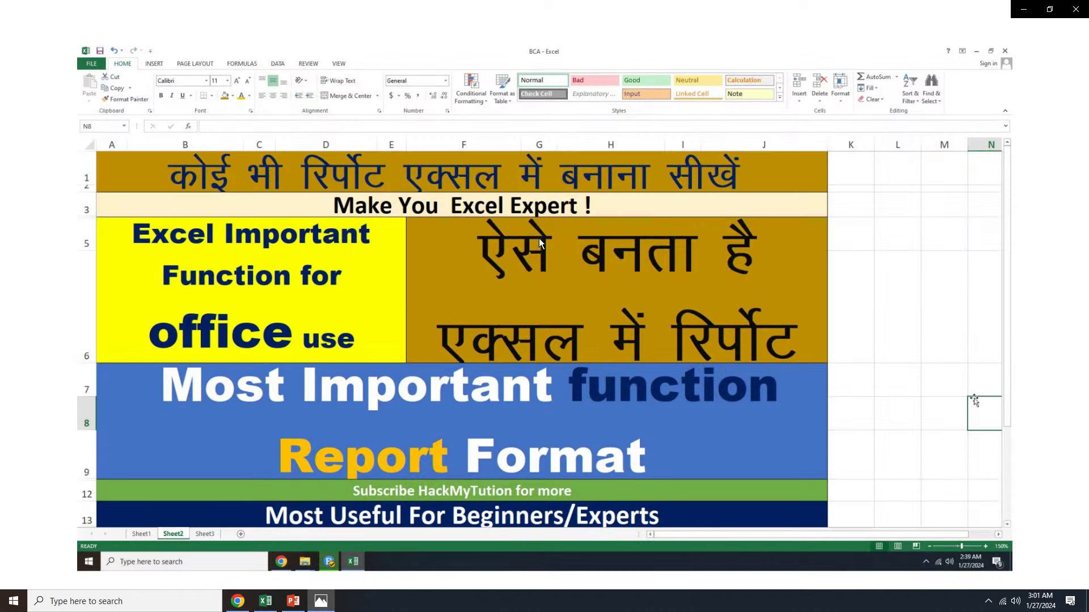
Step: Crop the screenshot to the coloured thumbnail design only, cutting away Excel's ribbon, headings, empty columns, sheet tabs and taskbar
left_click(604, 30)
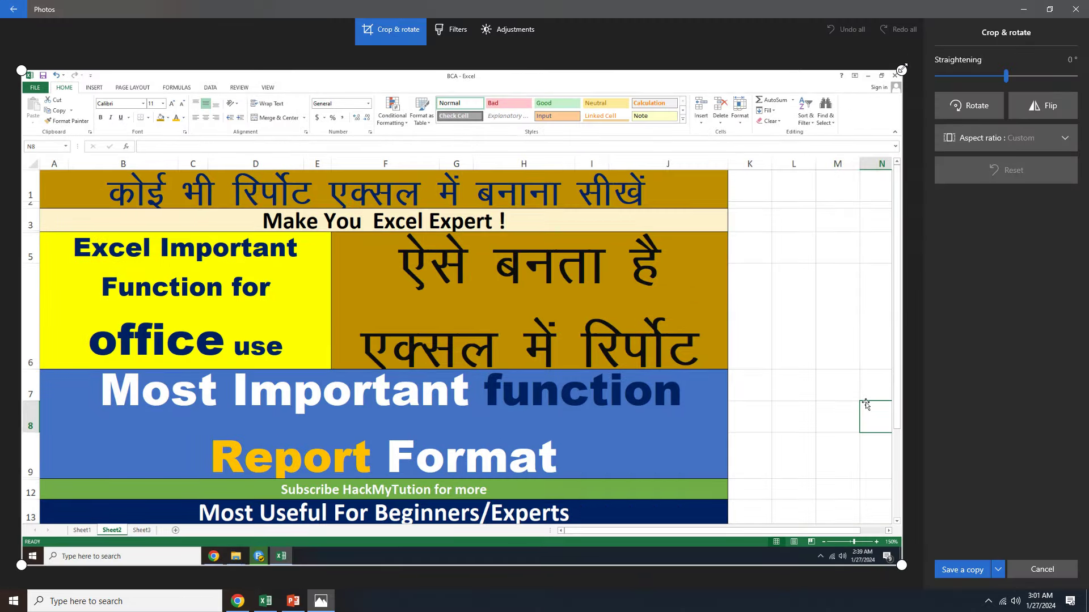
left_click_drag(902, 69, 730, 168)
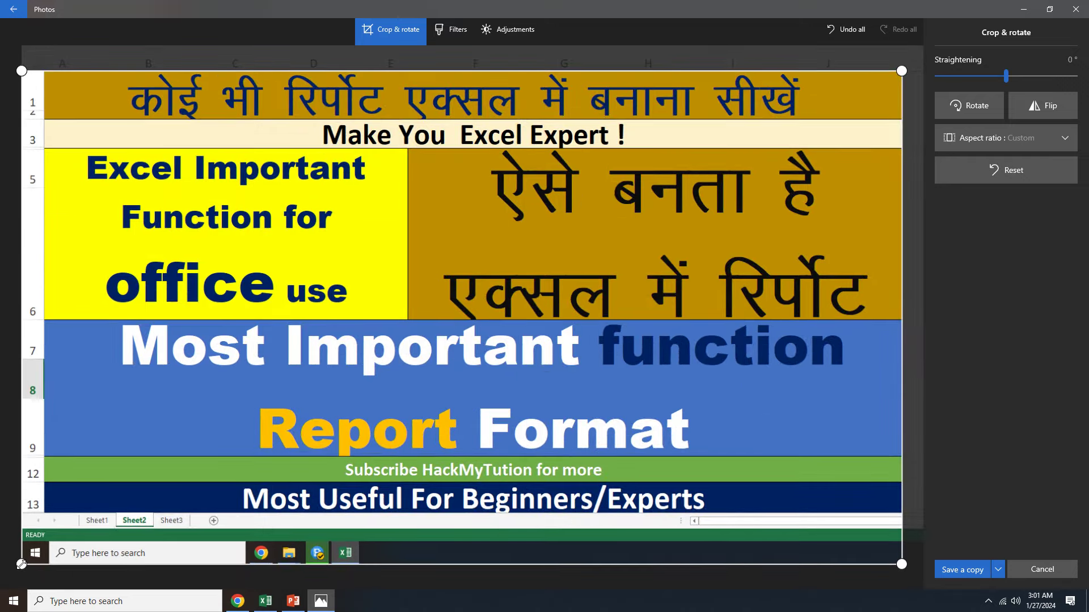
left_click_drag(21, 564, 71, 540)
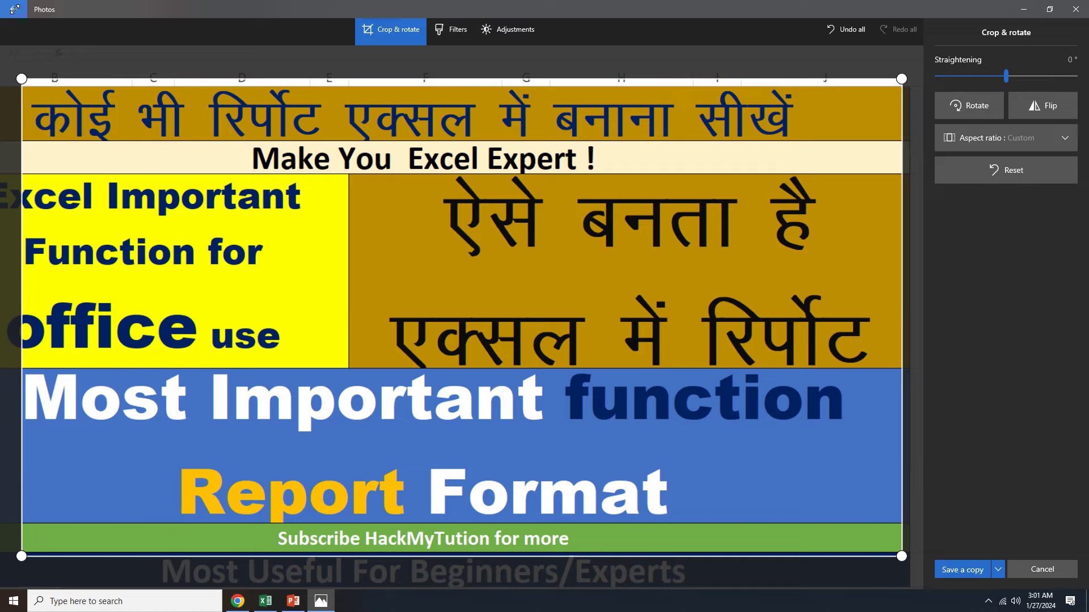
left_click(14, 10)
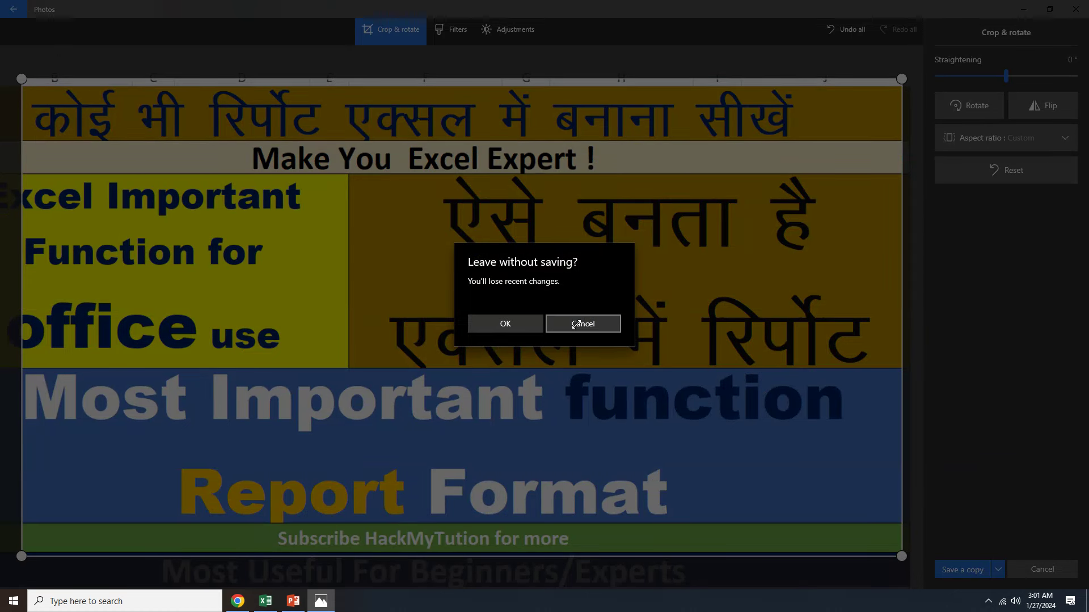
left_click(576, 325)
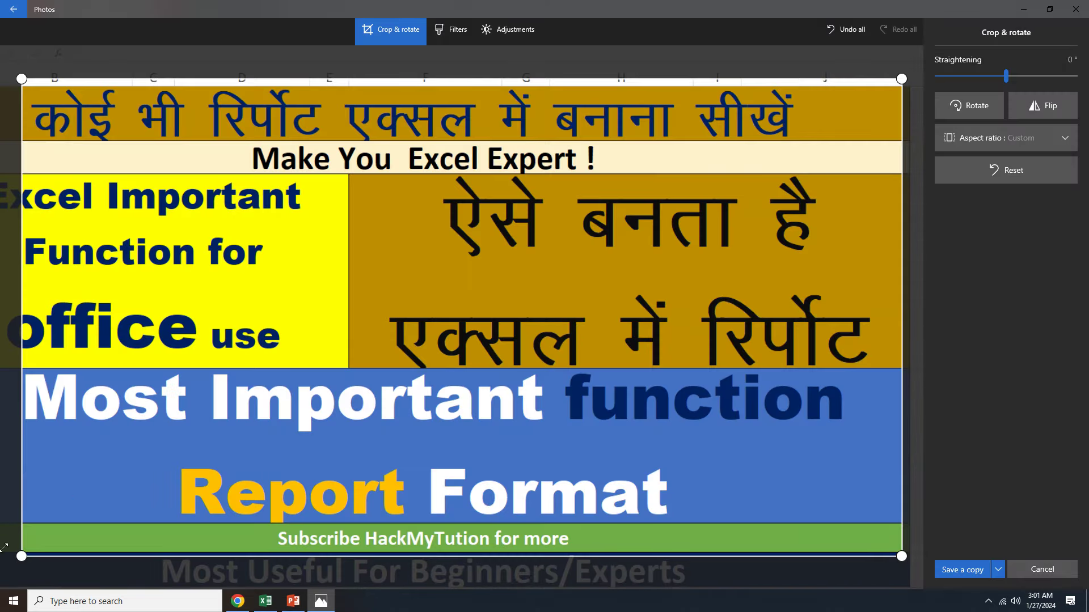
left_click_drag(21, 555, 33, 533)
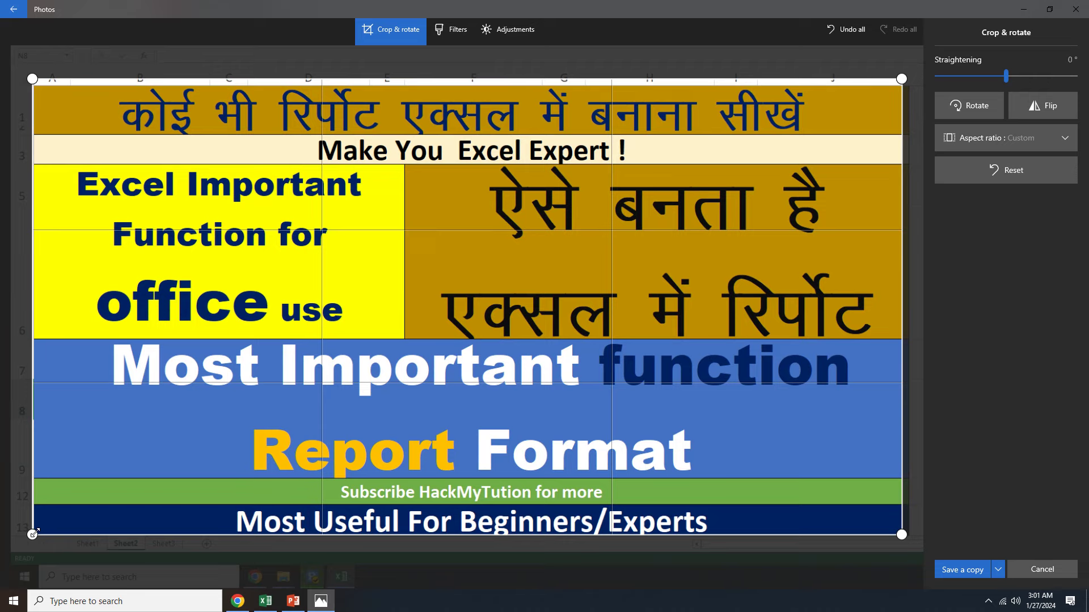
left_click_drag(21, 87, 20, 91)
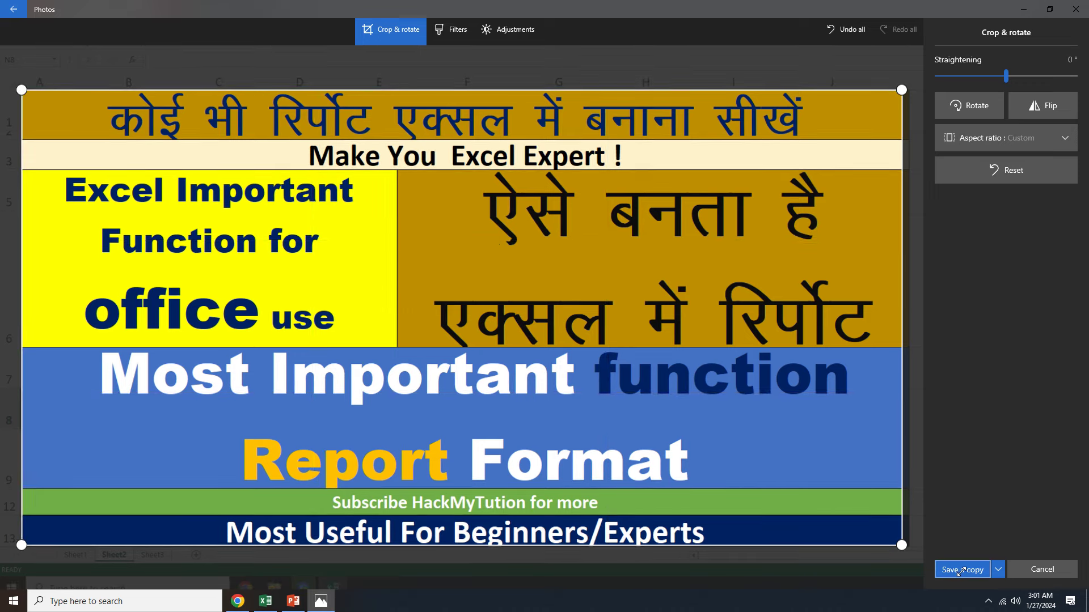
Step: Save the cropped image to the Desktop as EXCEL_4CwxCgYSuZ in PNG format, replacing the existing file, and close the photo viewer
left_click(961, 570)
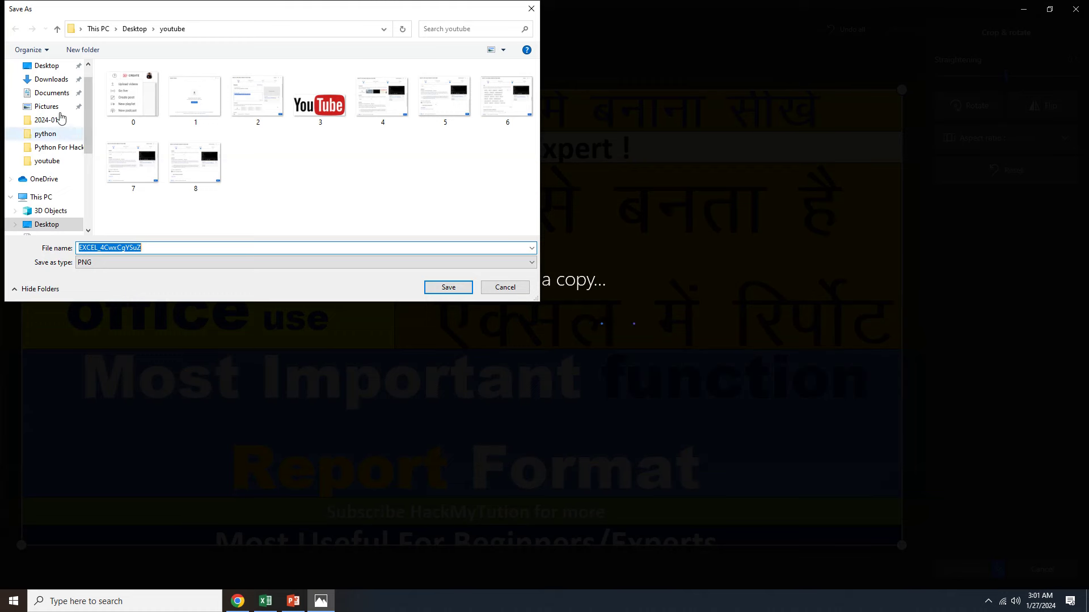
scroll(90, 103, "up", 1)
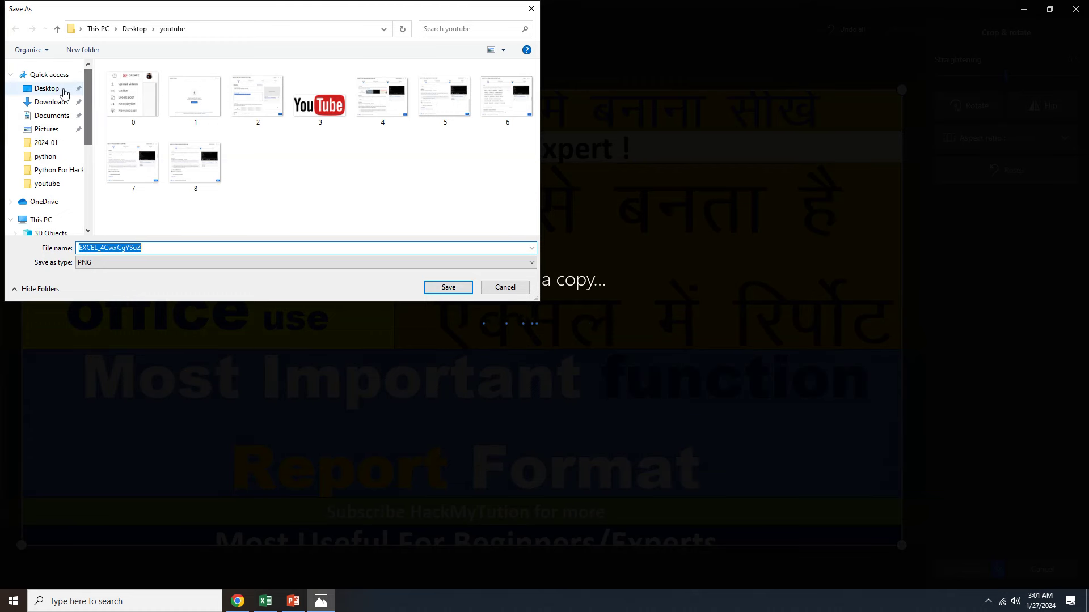
left_click(56, 90)
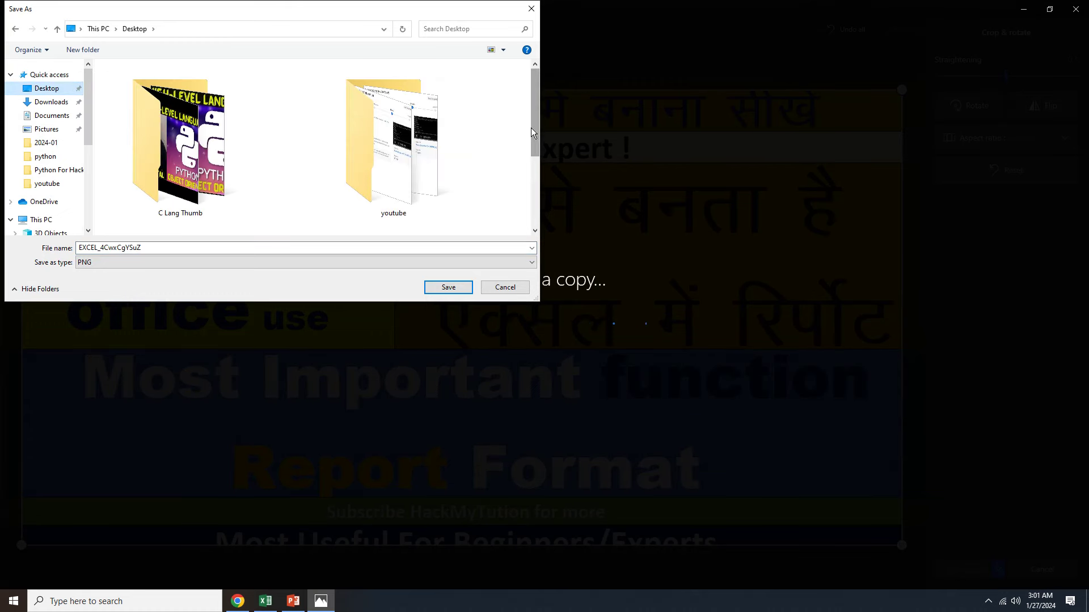
left_click_drag(534, 128, 534, 214)
left_click(454, 221)
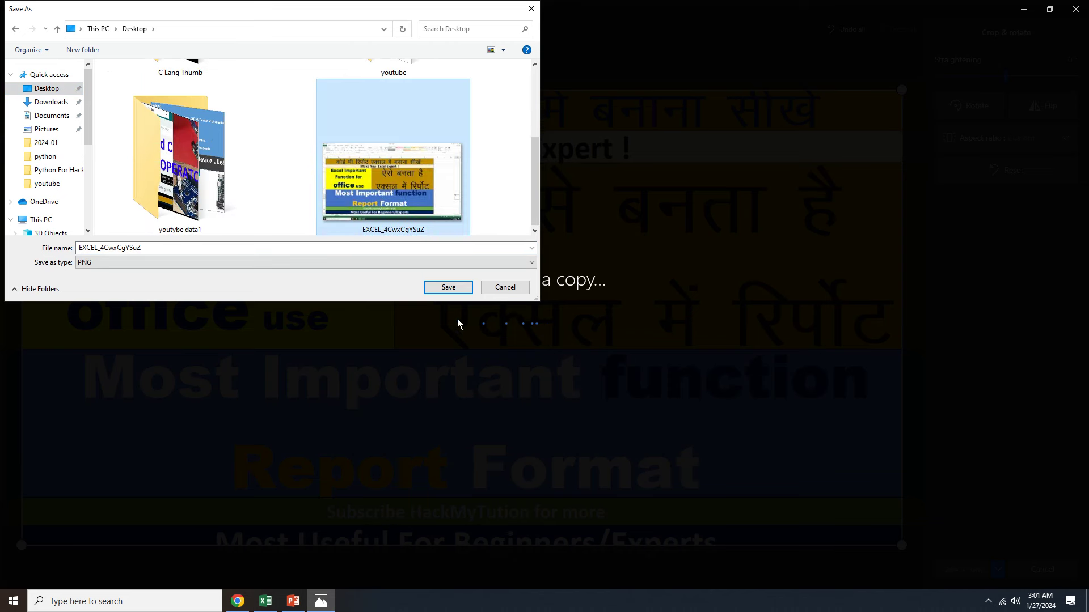
left_click(454, 288)
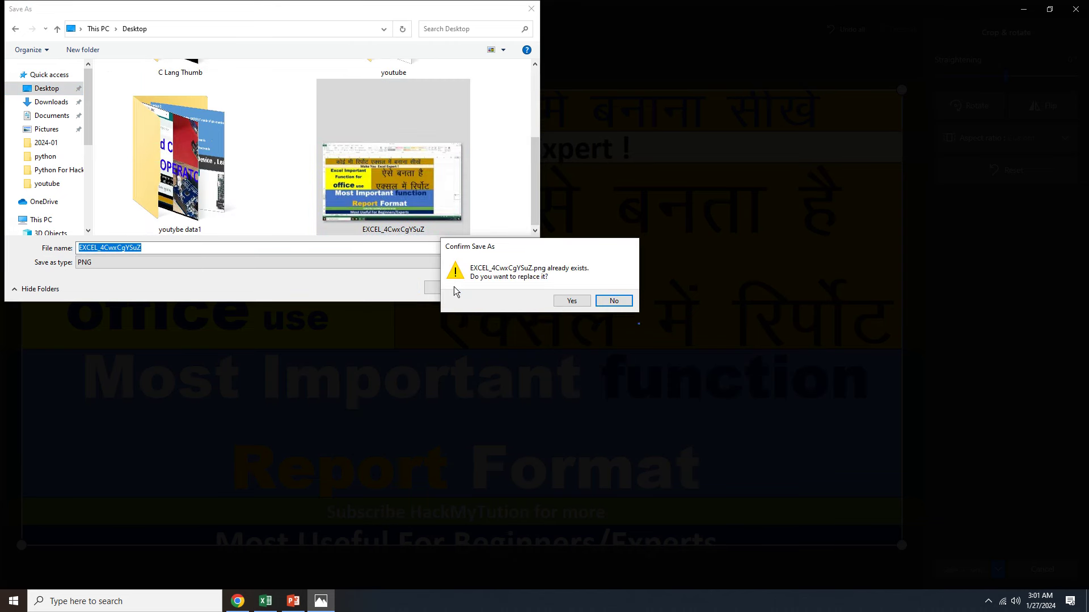
left_click(568, 302)
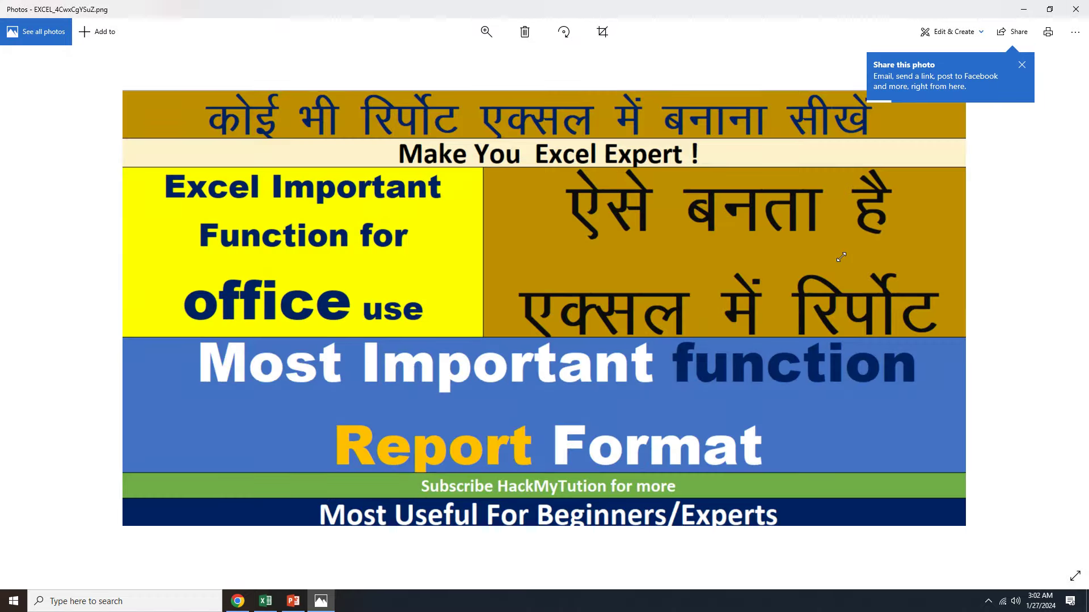
left_click(1075, 9)
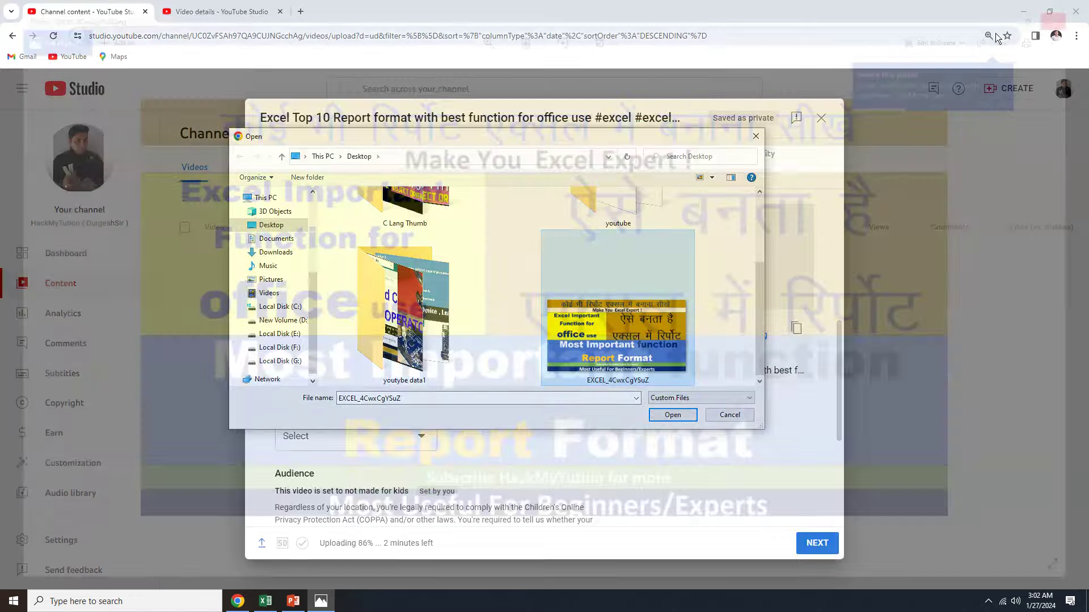
Step: Rename the cropped Desktop image "Excel report format with examples" and upload it as the video's thumbnail
right_click(620, 354)
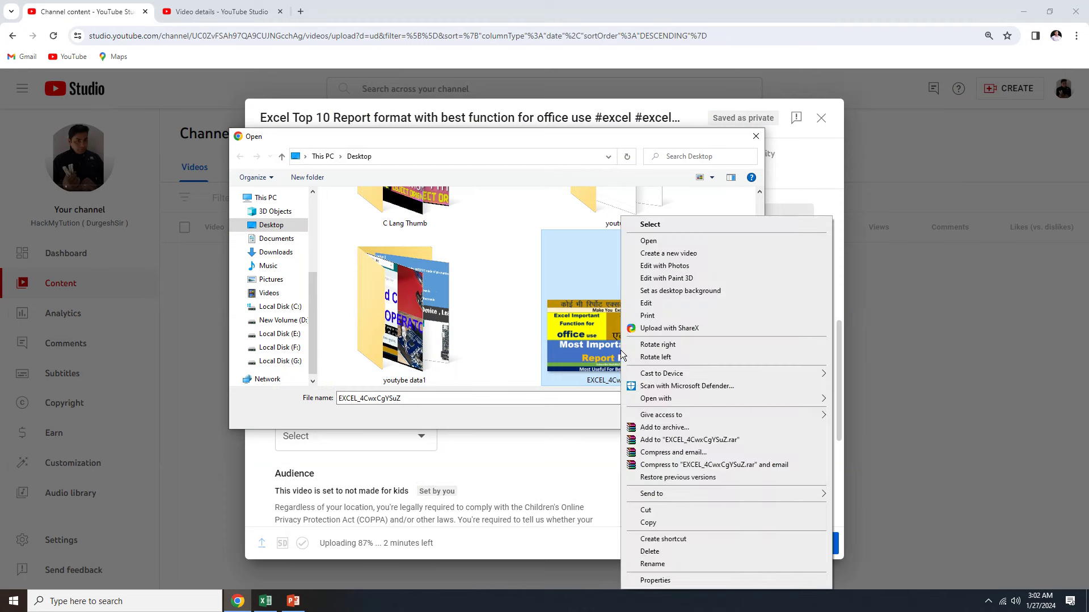
left_click(659, 565)
type("Excel")
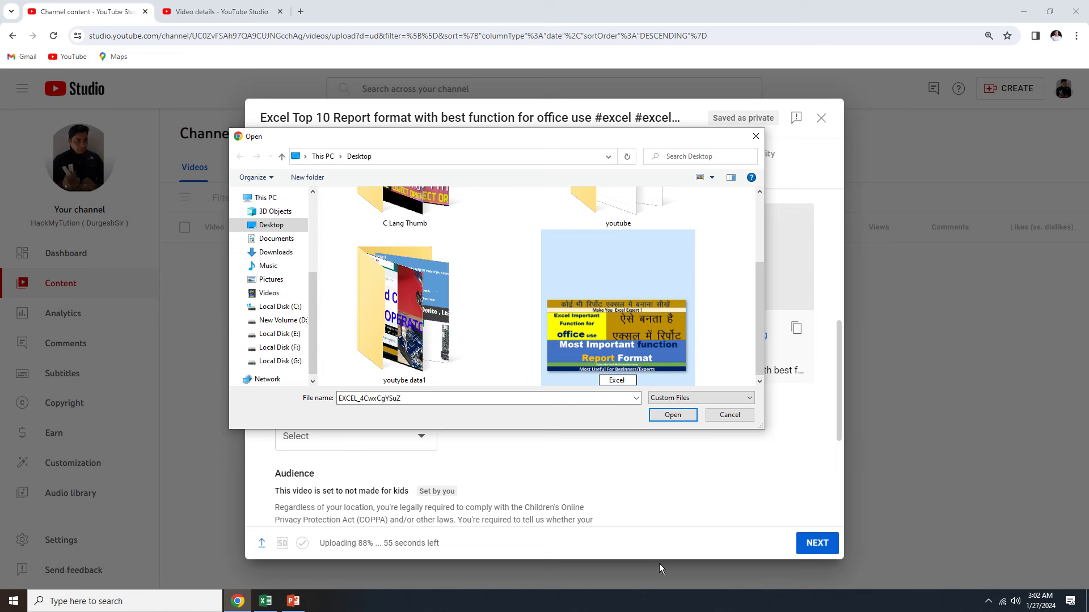
type(" report format wit")
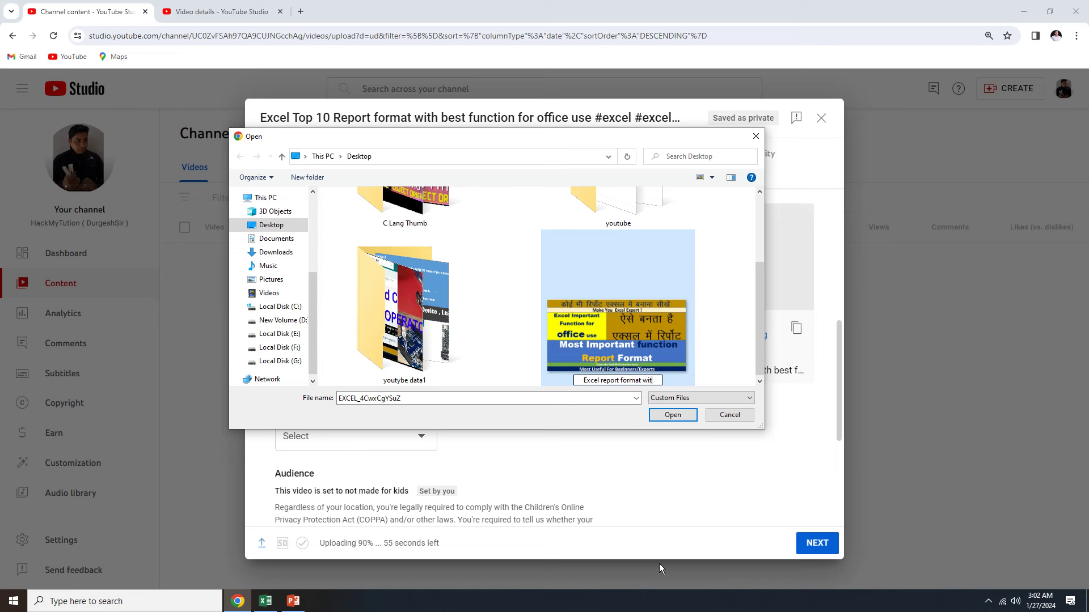
type("h examples")
key("Return")
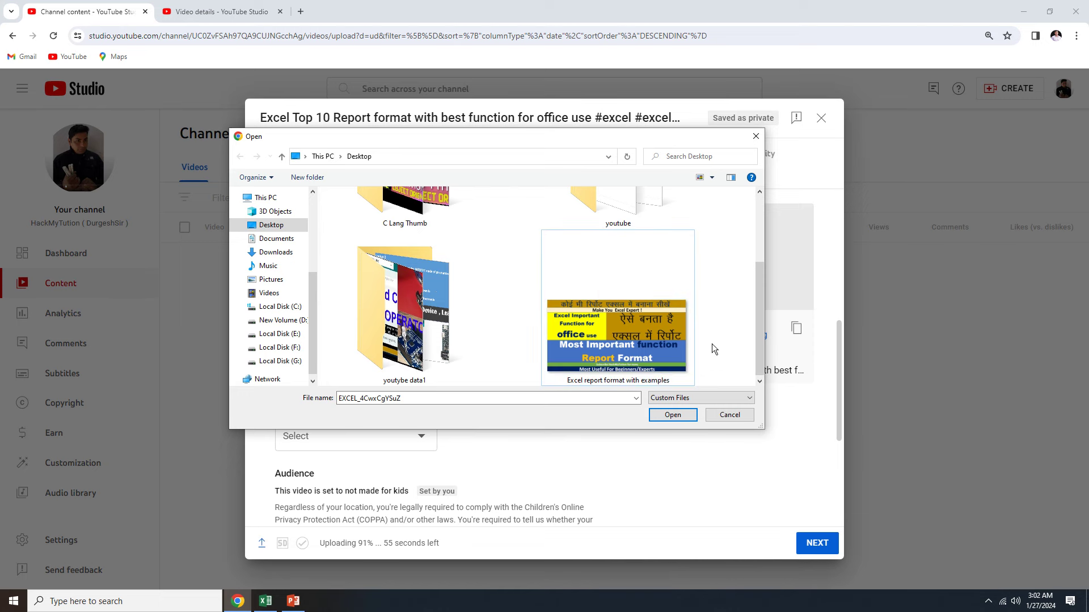
left_click(673, 415)
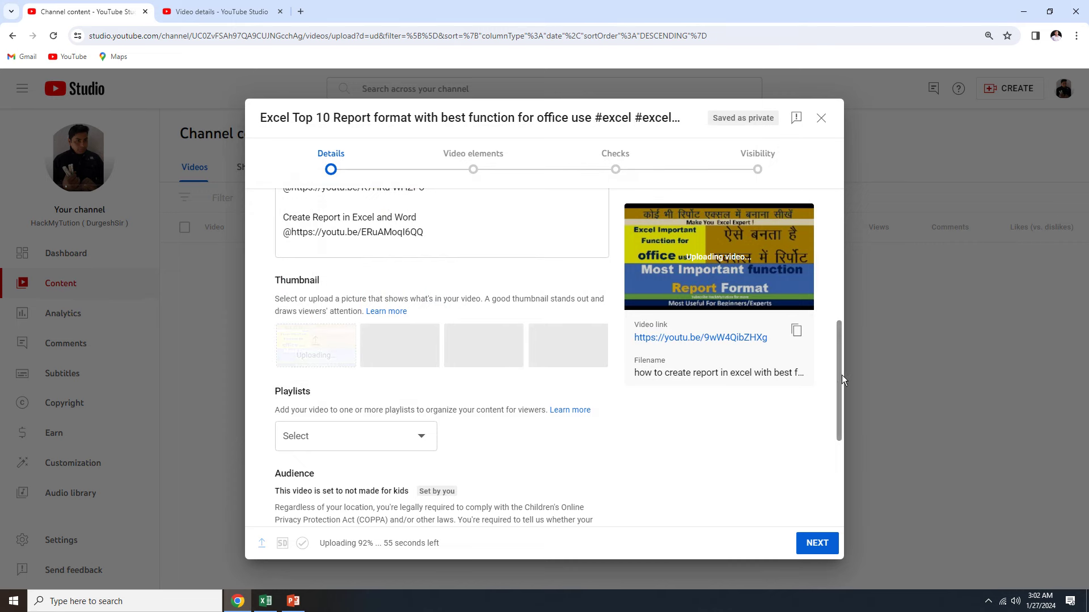
Step: Add the video to the "Ms Excel Tutorial" playlist and set its audience to "Yes, it's made for kids"
left_click_drag(840, 383, 840, 396)
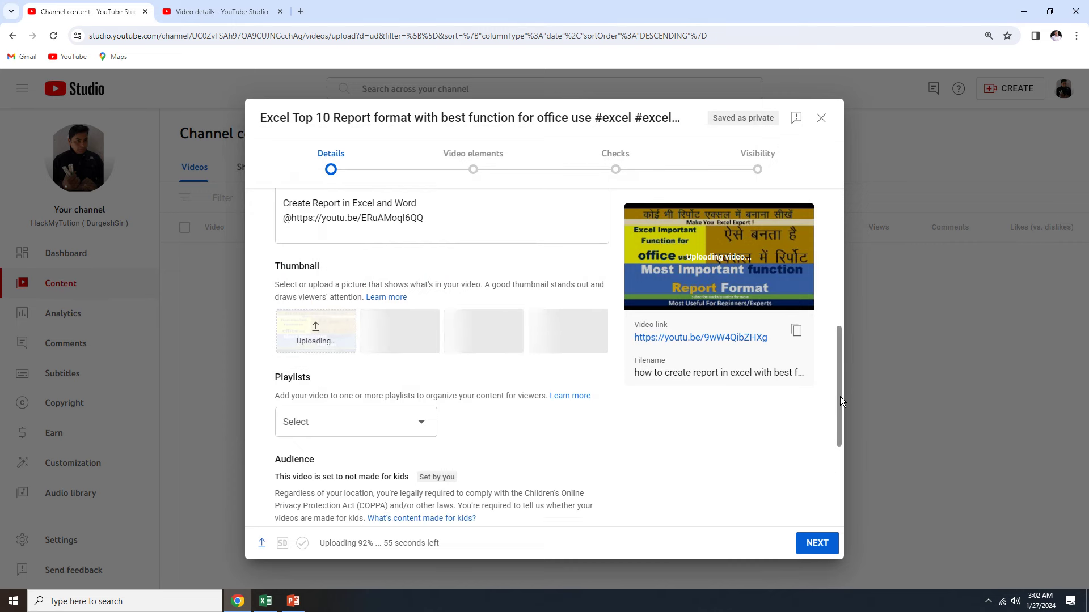
left_click(418, 401)
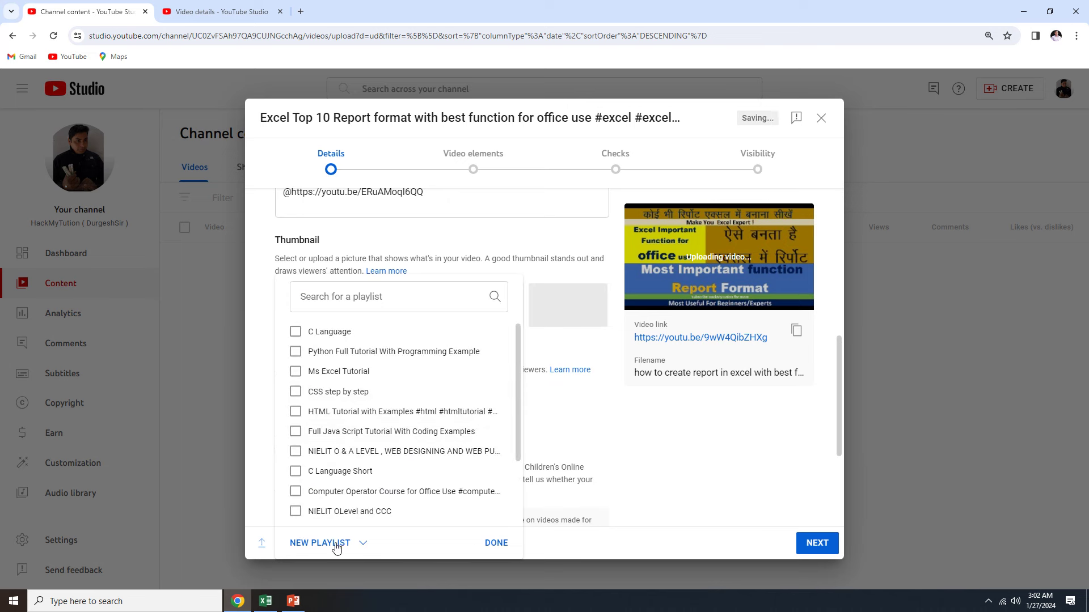
left_click(296, 372)
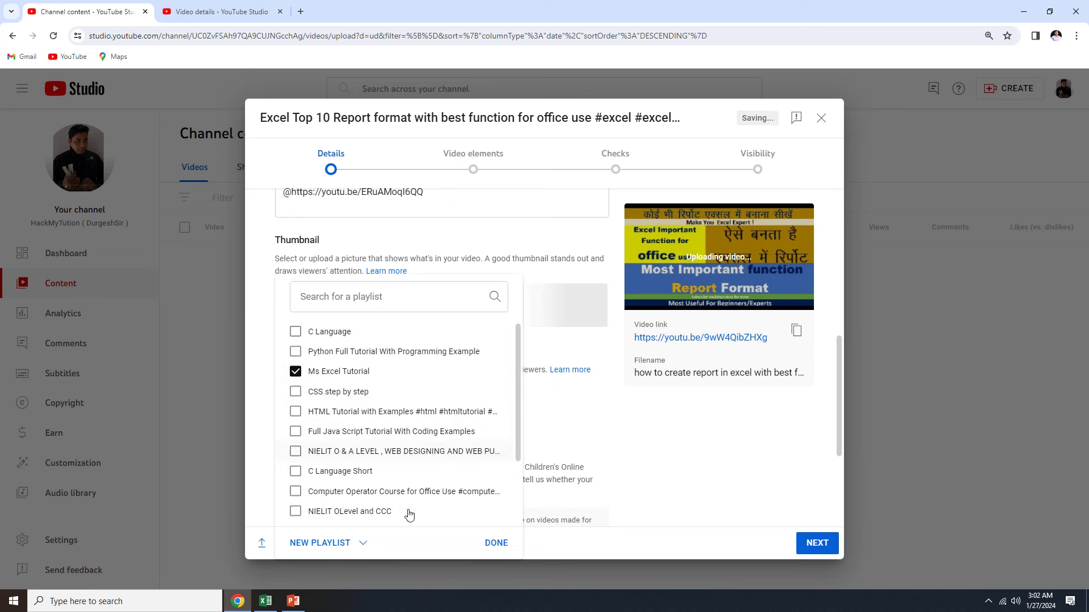
left_click(497, 543)
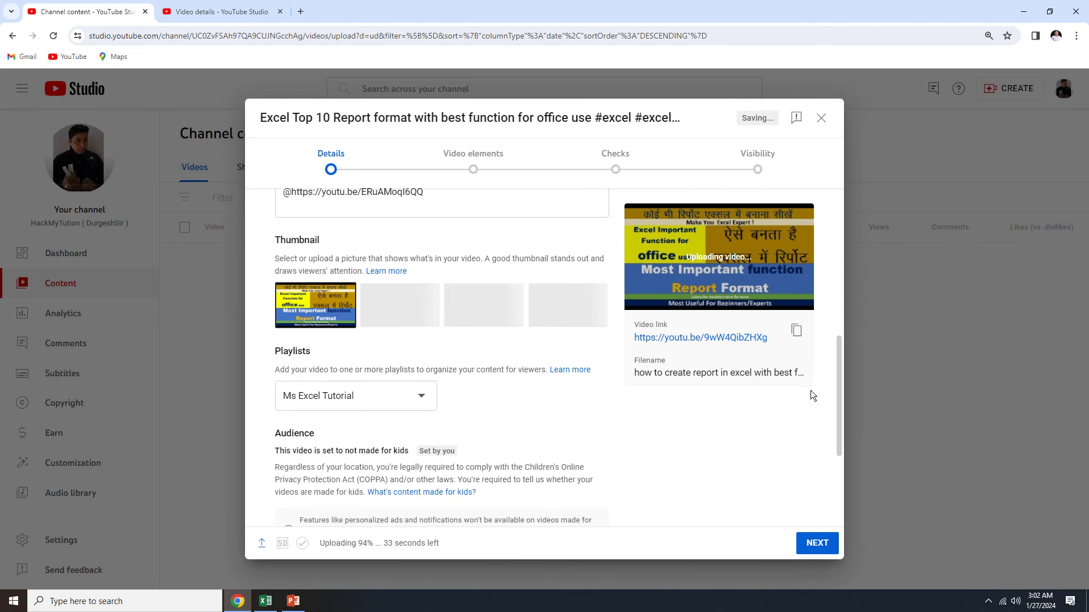
left_click_drag(838, 391, 842, 495)
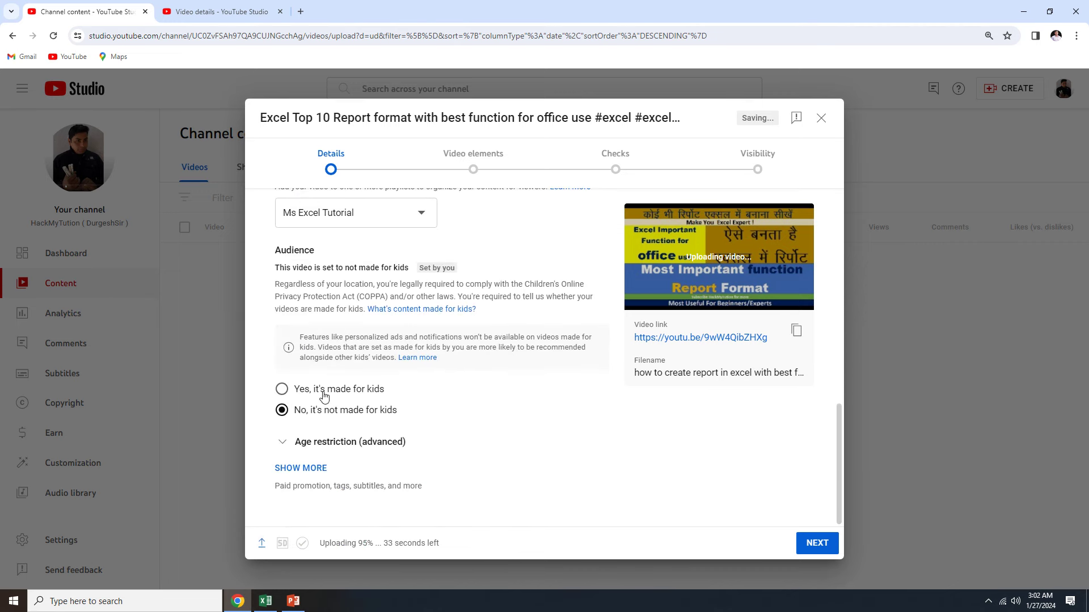
left_click(279, 392)
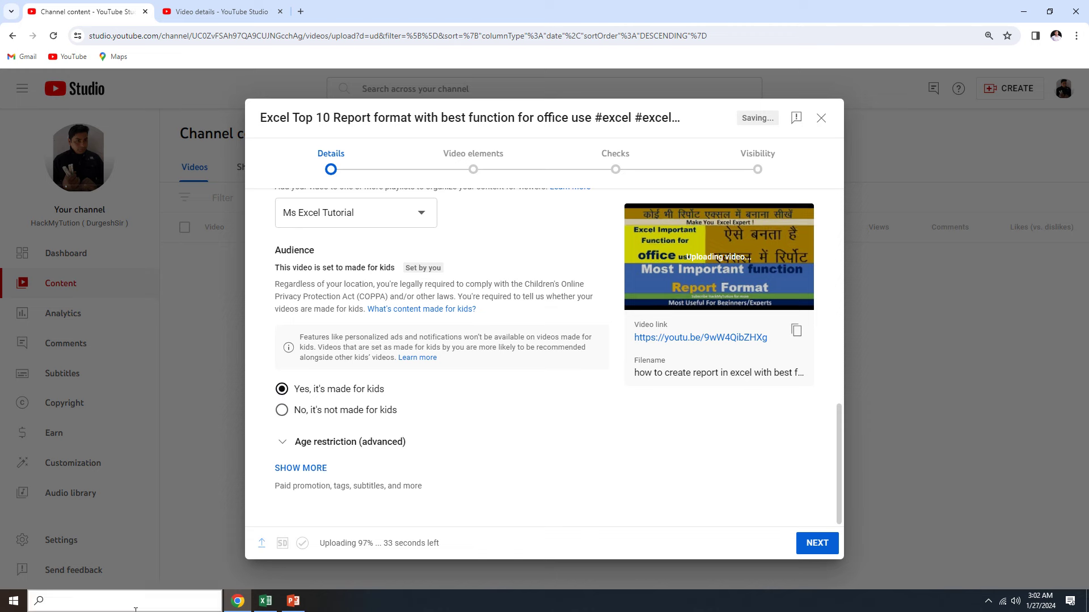
Step: Show the additional video details, clear the existing default tags, and make the tags field ready for new entries
left_click(313, 471)
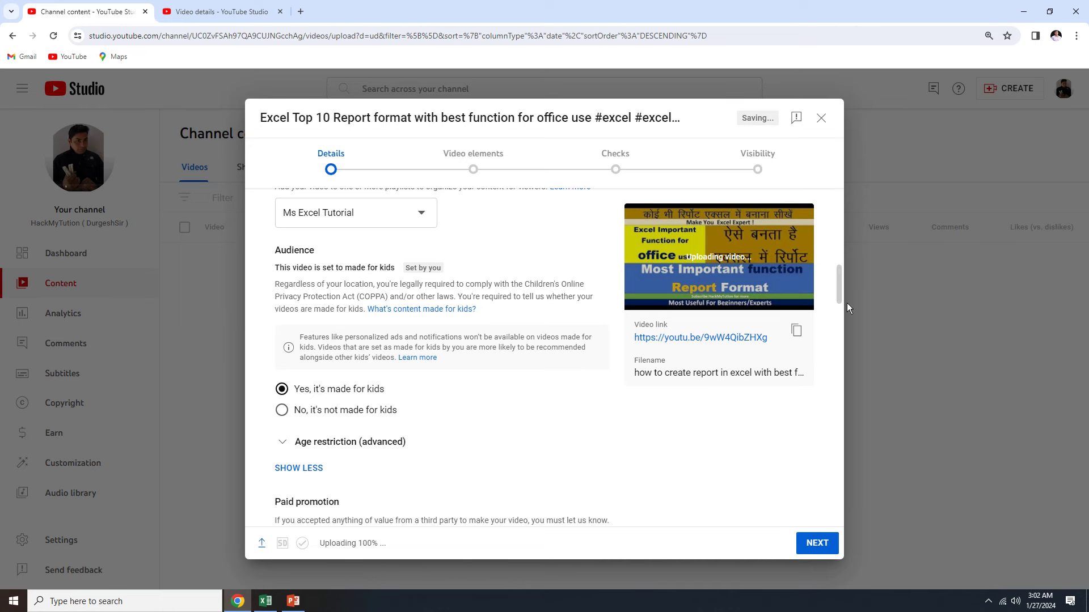
left_click_drag(838, 294, 840, 382)
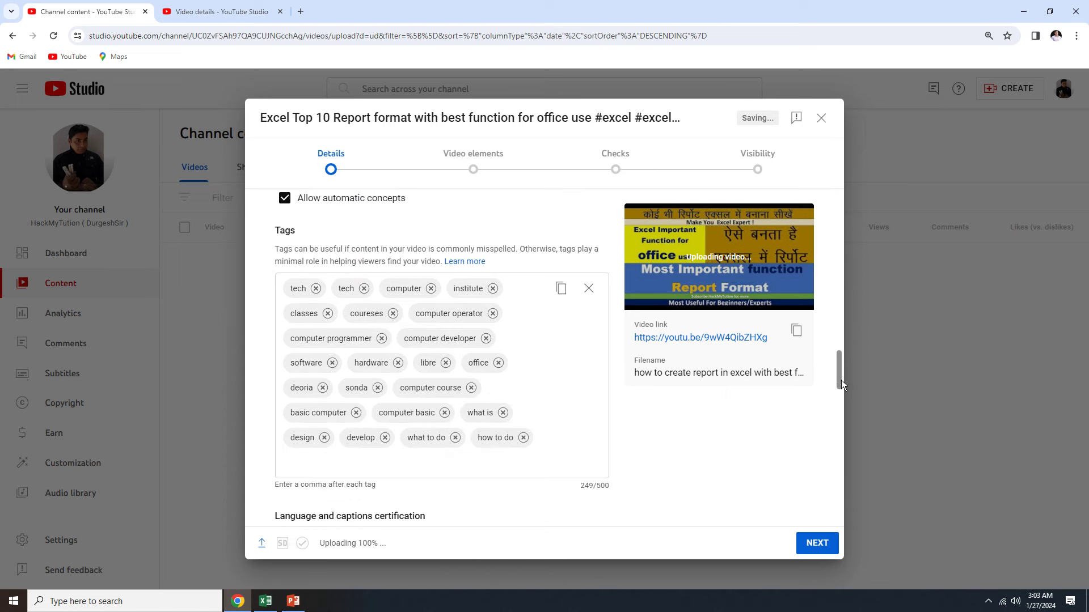
left_click(588, 291)
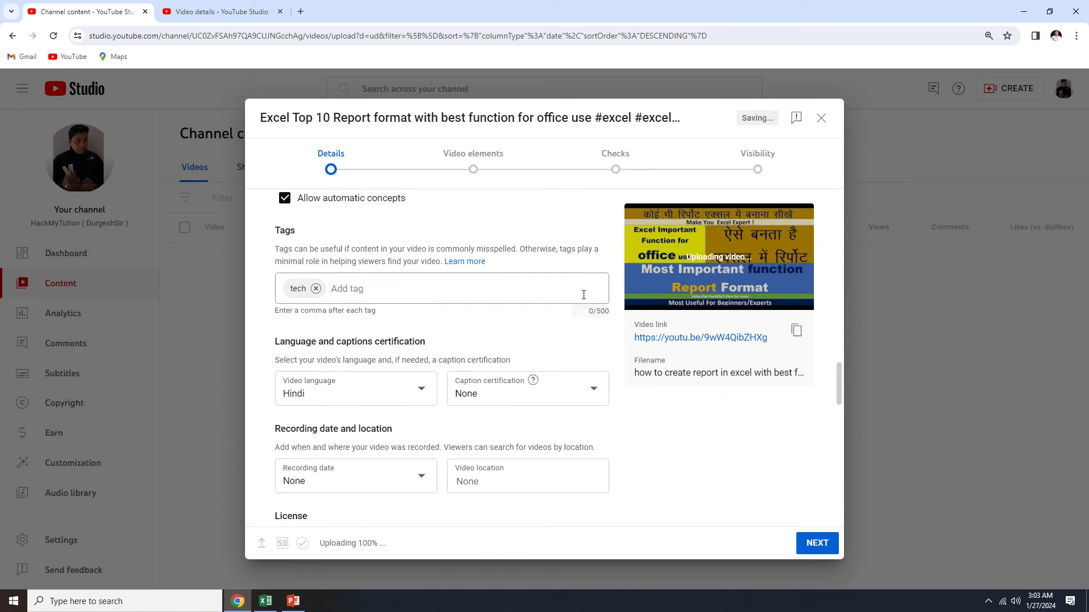
left_click(387, 291)
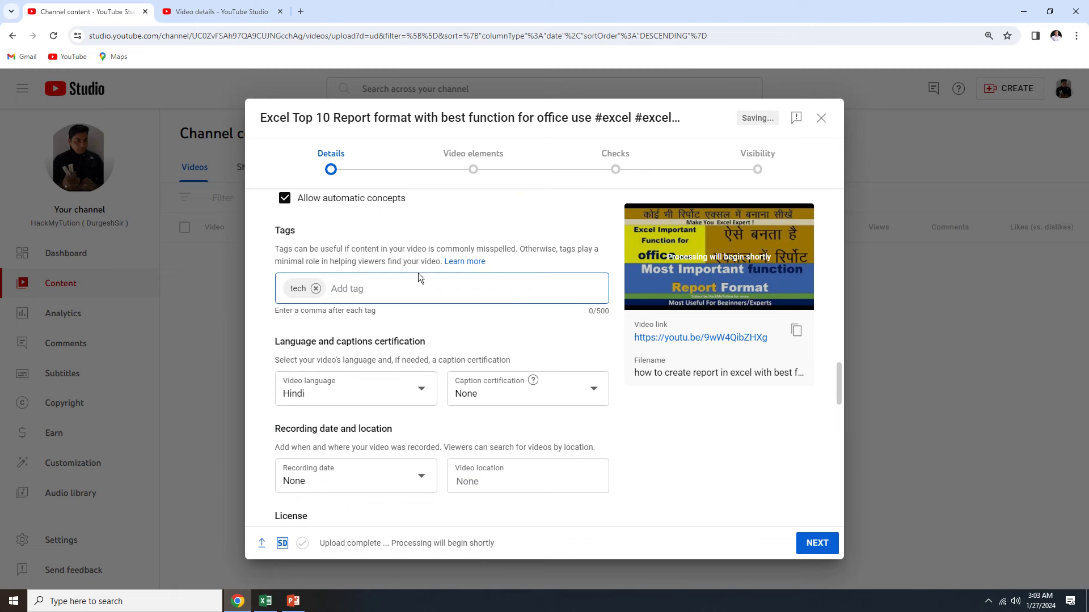
Step: Open a new browser tab, and return to the upload's details to review its title and description
left_click(301, 11)
left_click(280, 36)
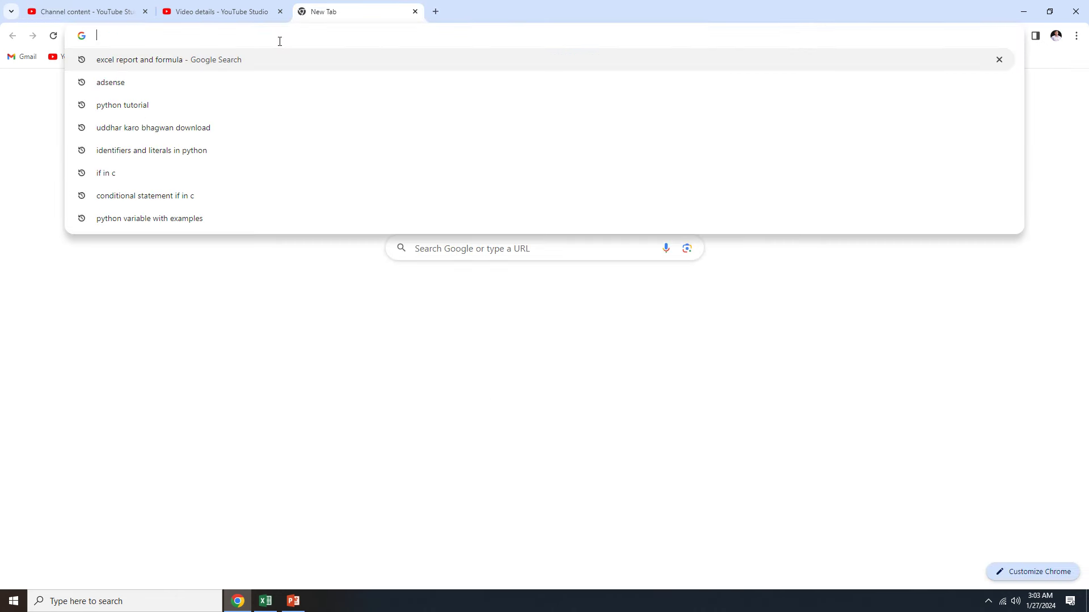
left_click(93, 6)
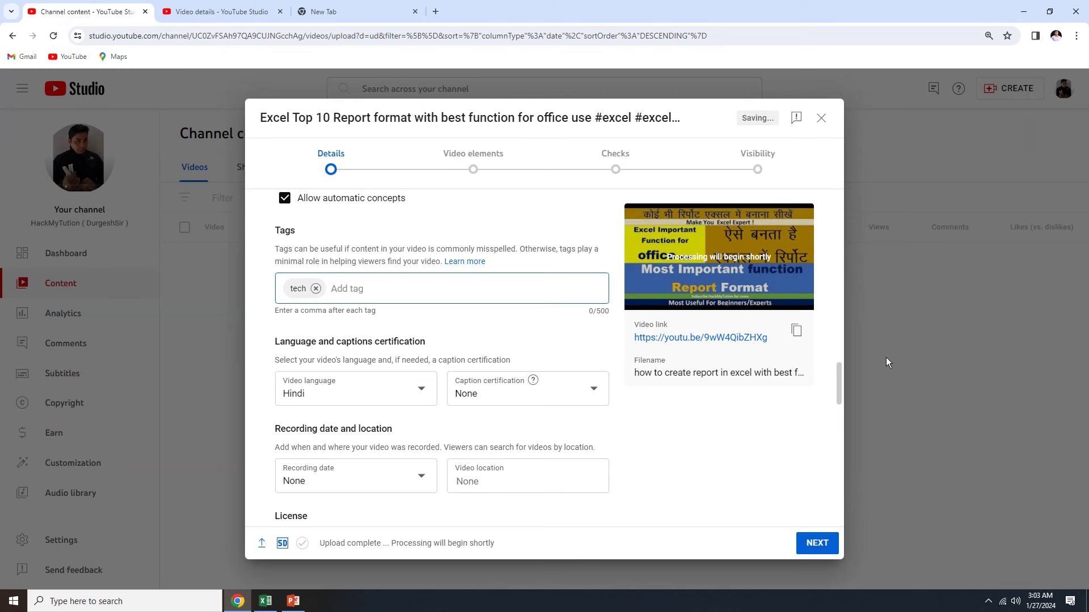
left_click_drag(841, 384, 851, 182)
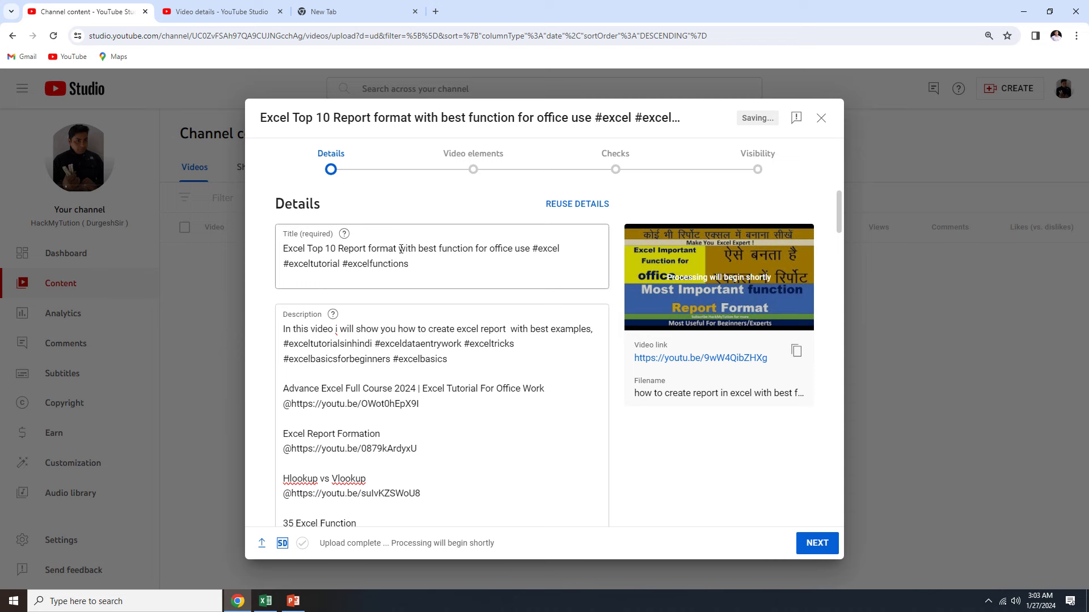
Step: Search Google for "how to create report in excel" in the new browser tab
left_click(300, 15)
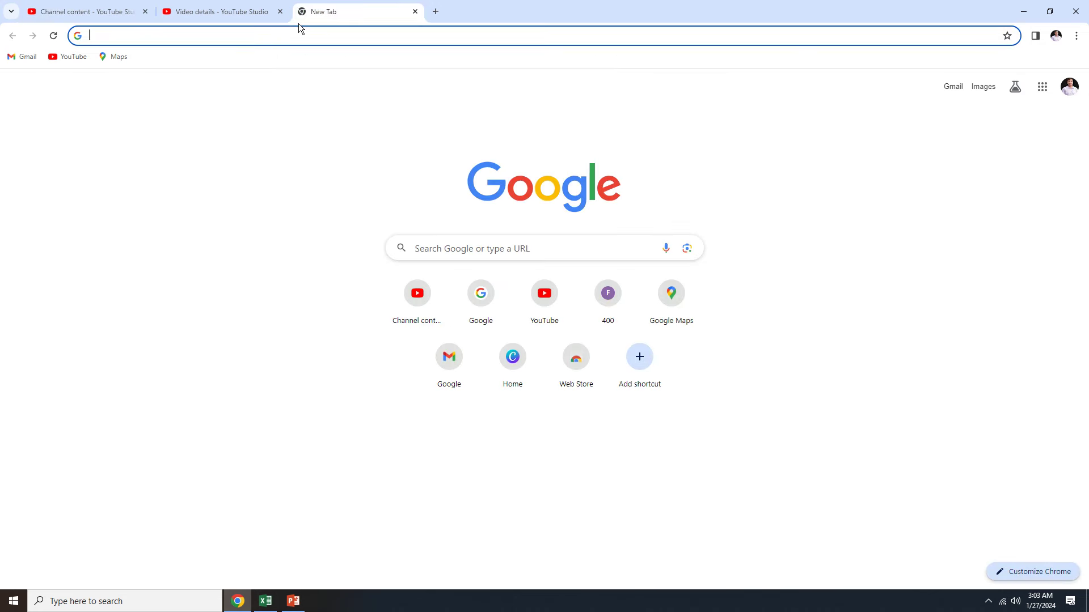
left_click(280, 33)
type("gogll")
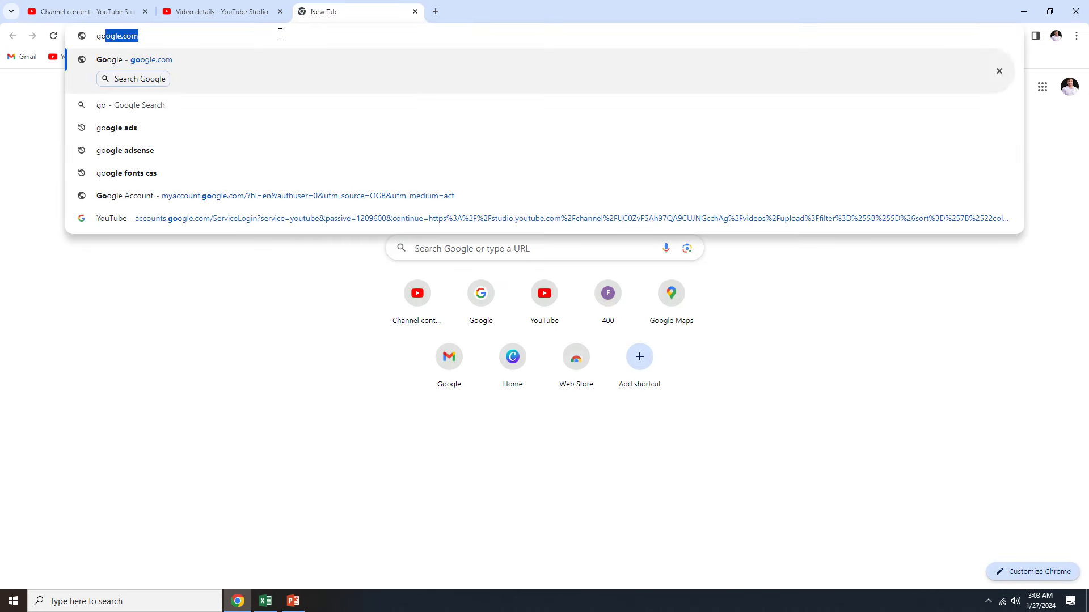
key("BackSpace")
key("BackSpace")
key("BackSpace")
key("BackSpace")
key("BackSpace")
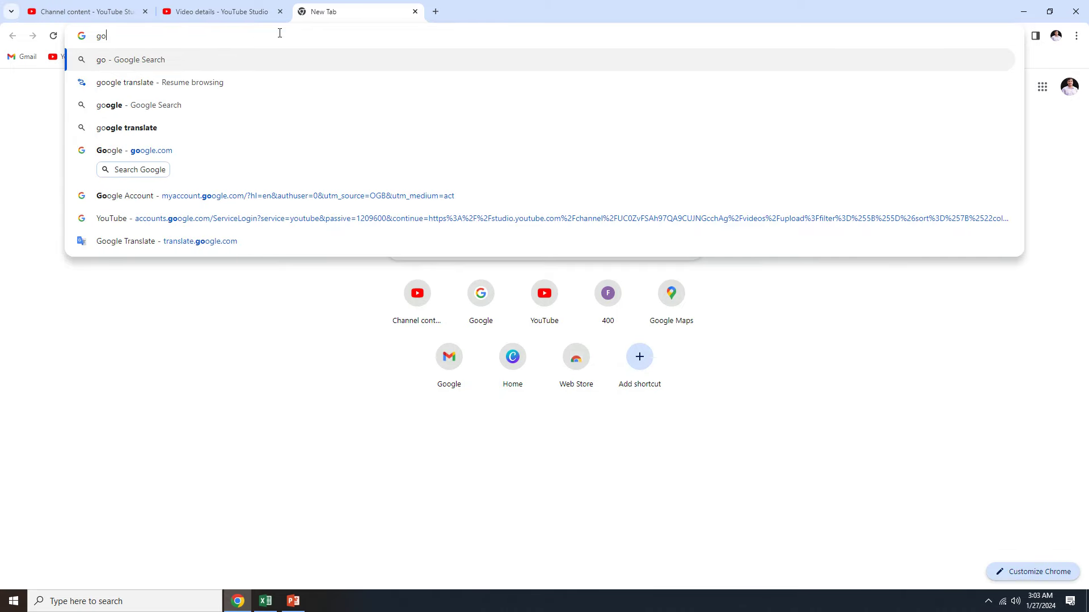
type("ho")
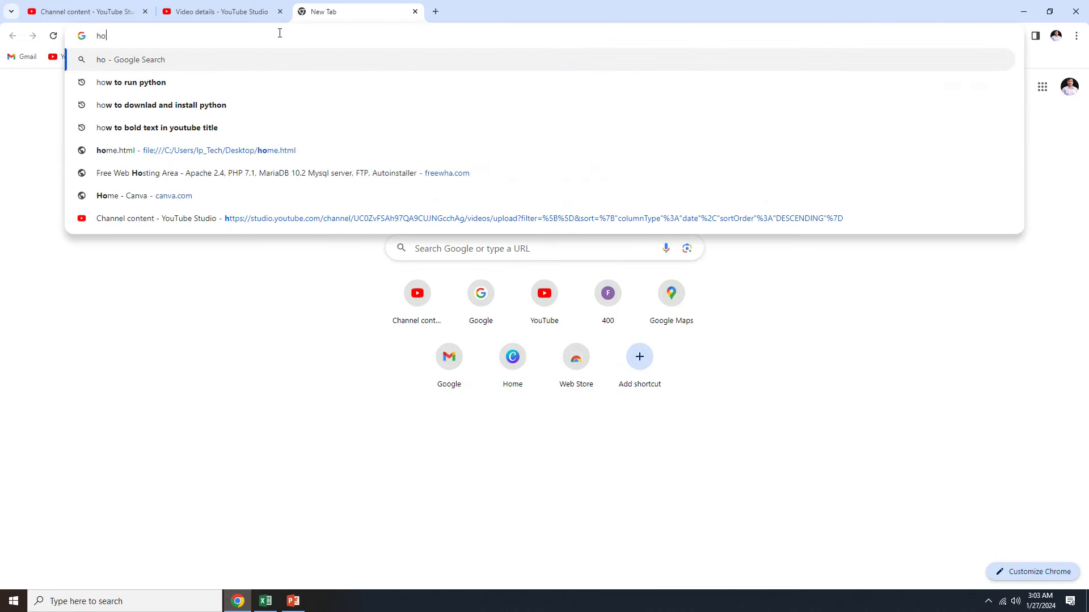
type("w to crea")
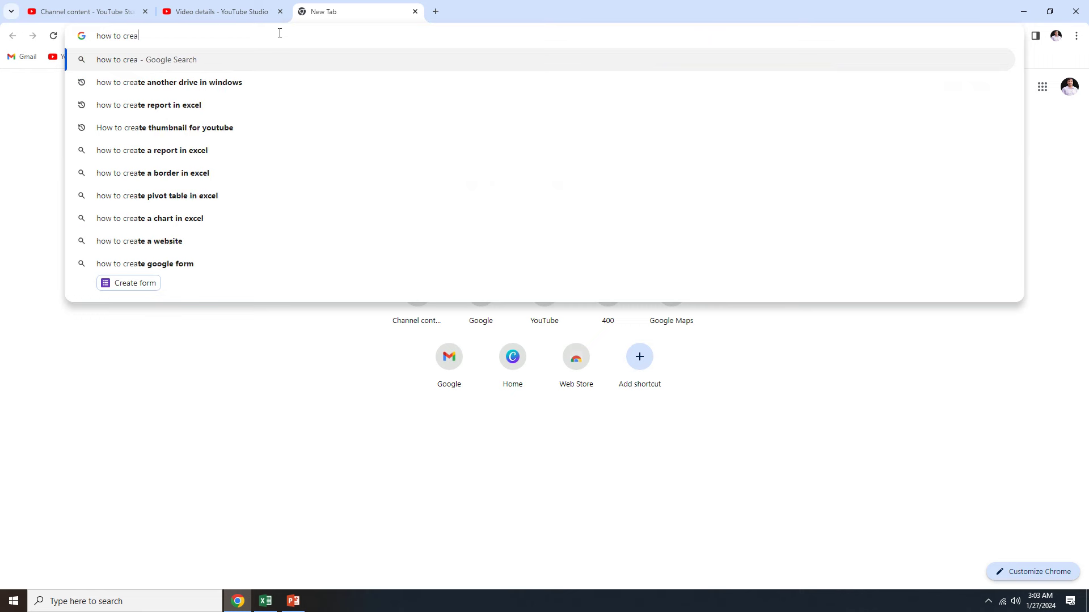
type("te repo")
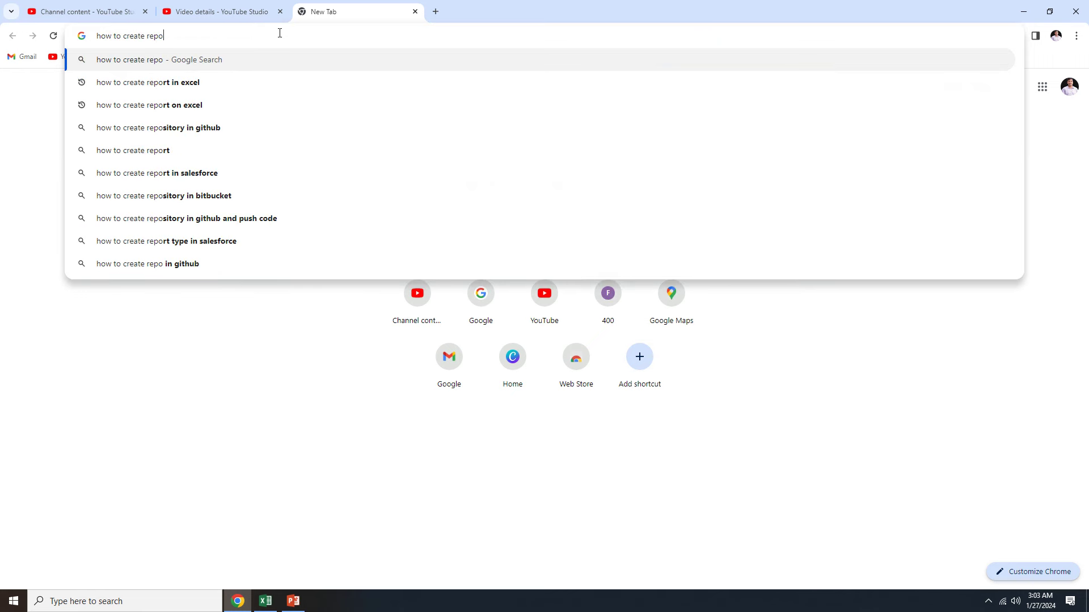
type("rt in excel")
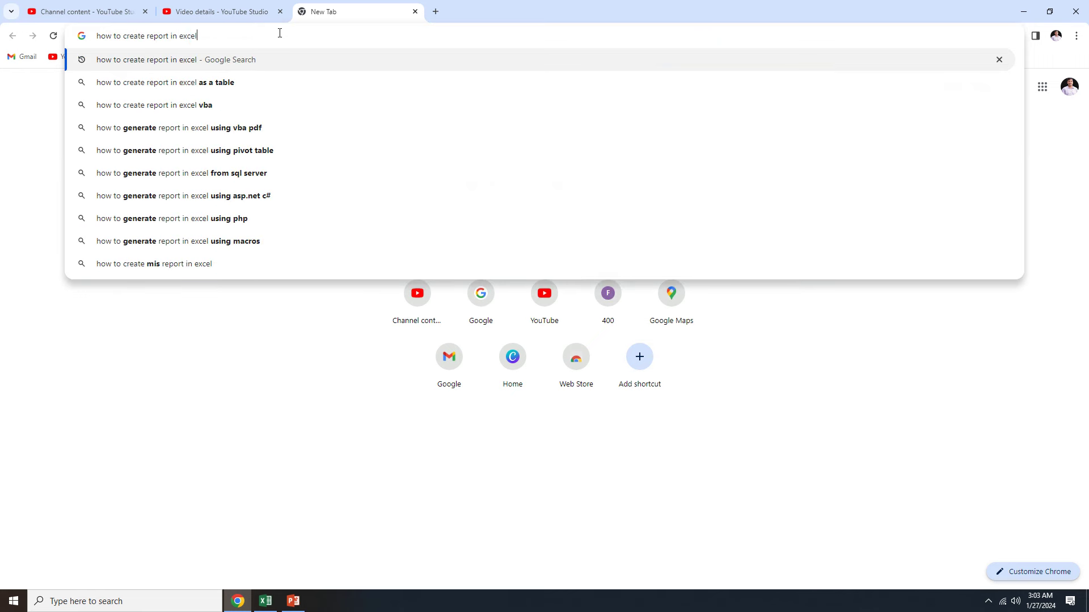
key("Return")
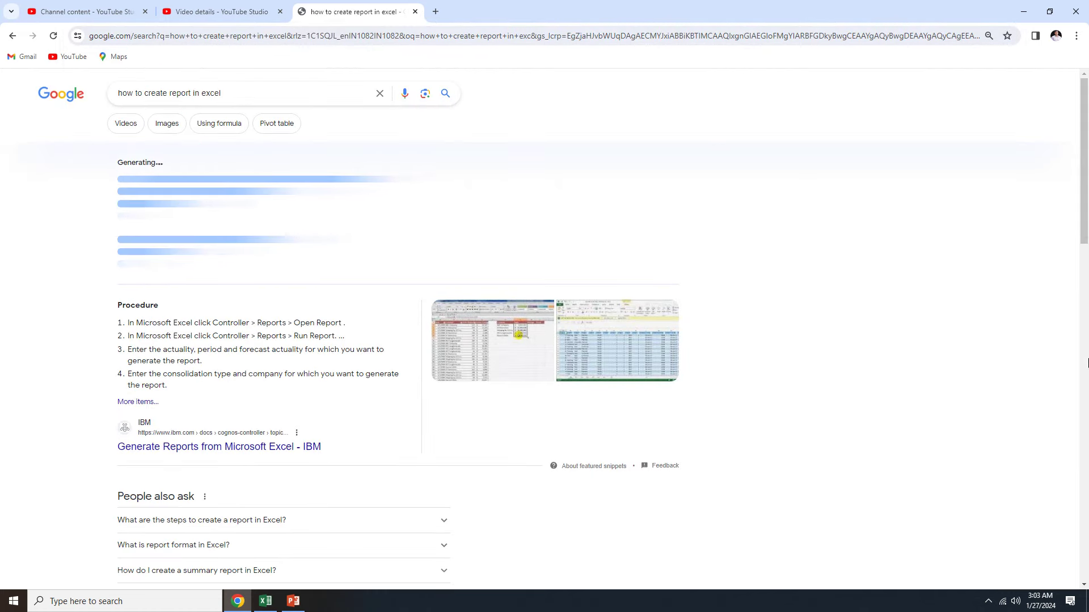
Step: Expand the first "People also ask" section to load more questions, and copy its list from "What are the steps to create a report in Excel?" to "What is a simple report?"
scroll(1083, 187, "down", 3)
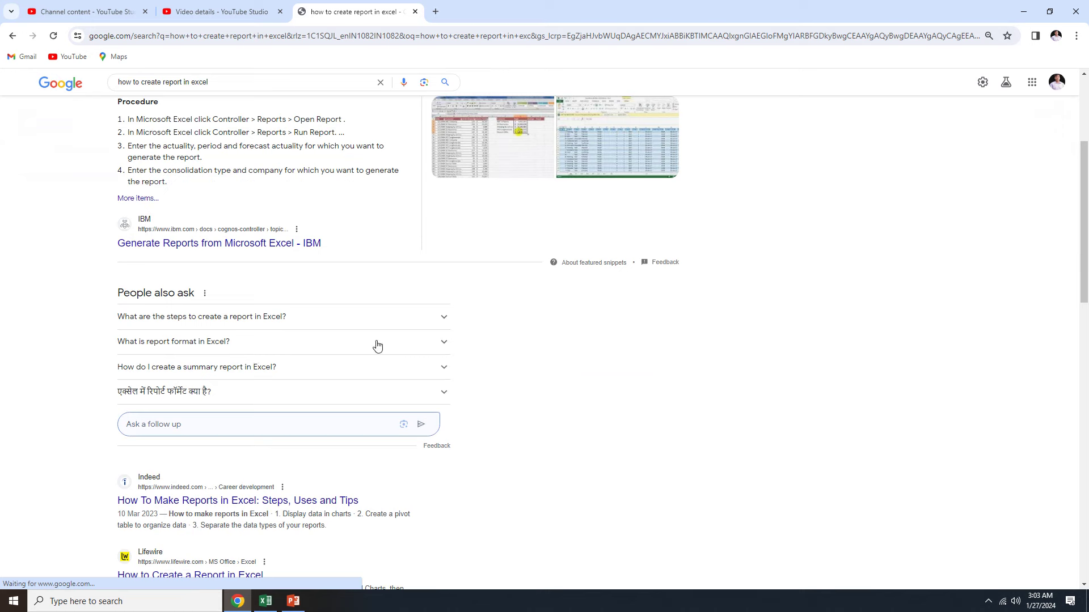
left_click(446, 343)
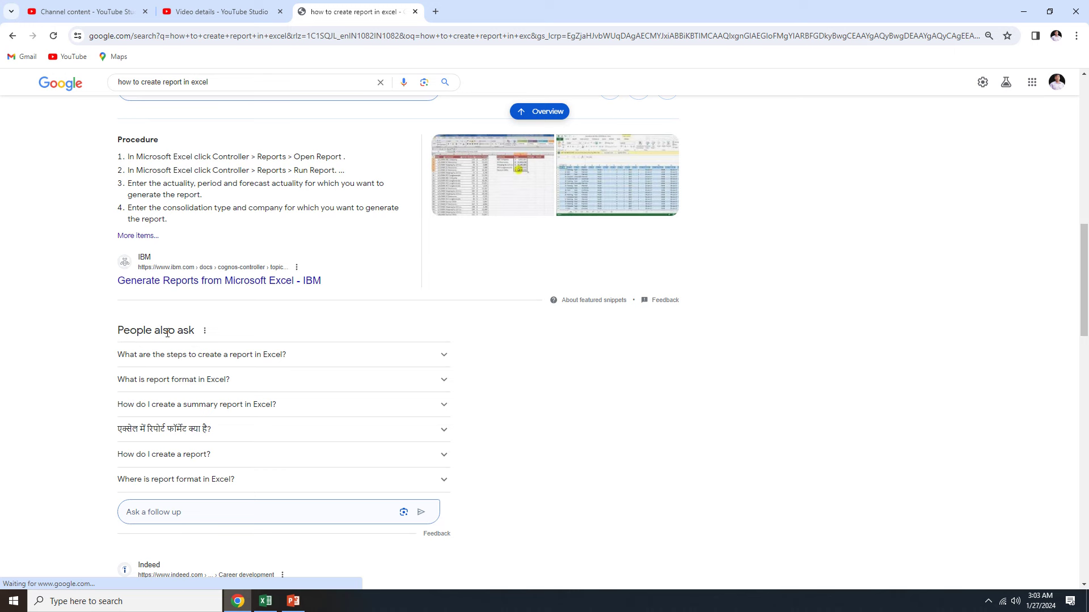
left_click(444, 459)
left_click(443, 459)
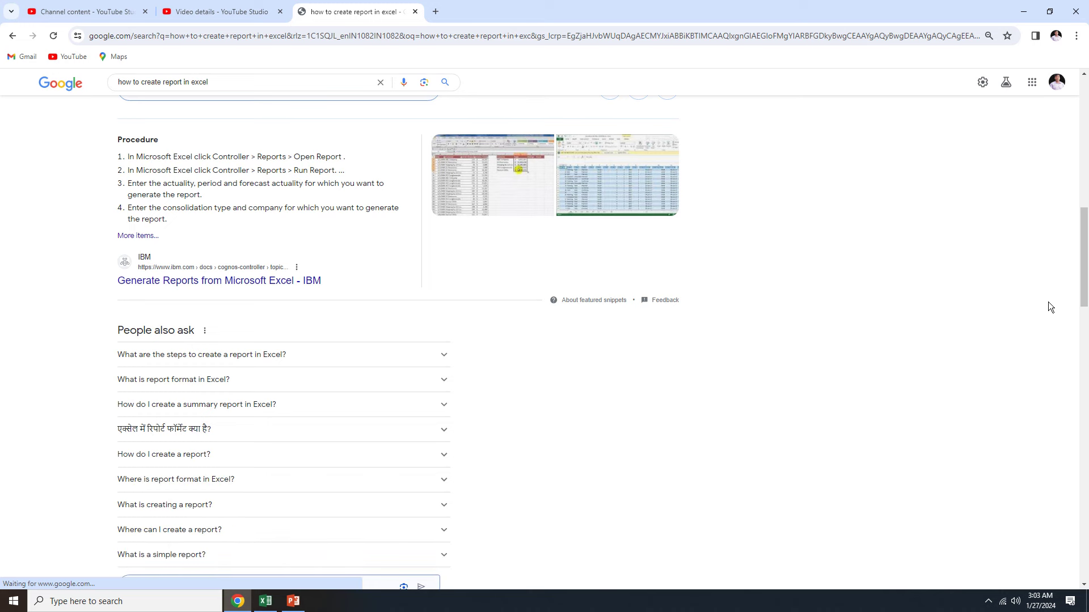
scroll(1048, 306, "down", 3)
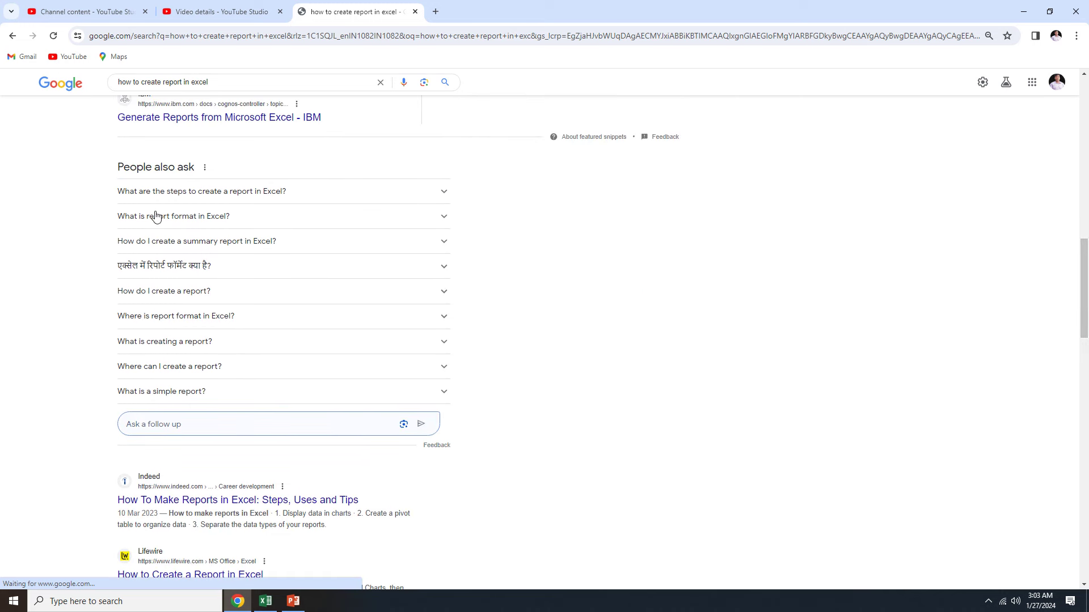
left_click_drag(142, 195, 300, 395)
key("ctrl+c")
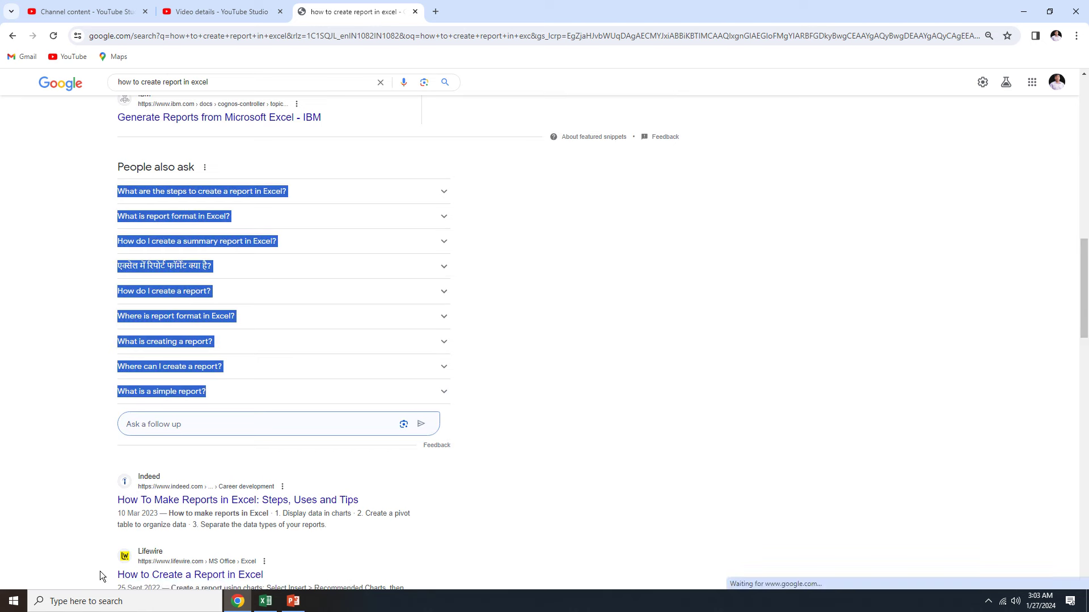
Step: Open Notepad and paste the copied report questions into a blank document
key("super+r")
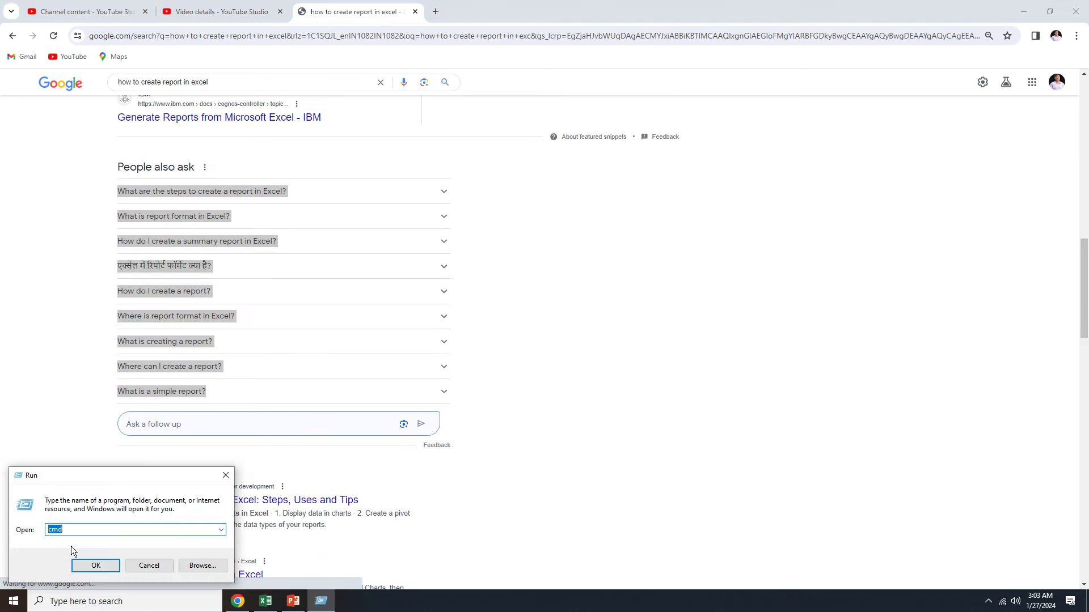
type("n")
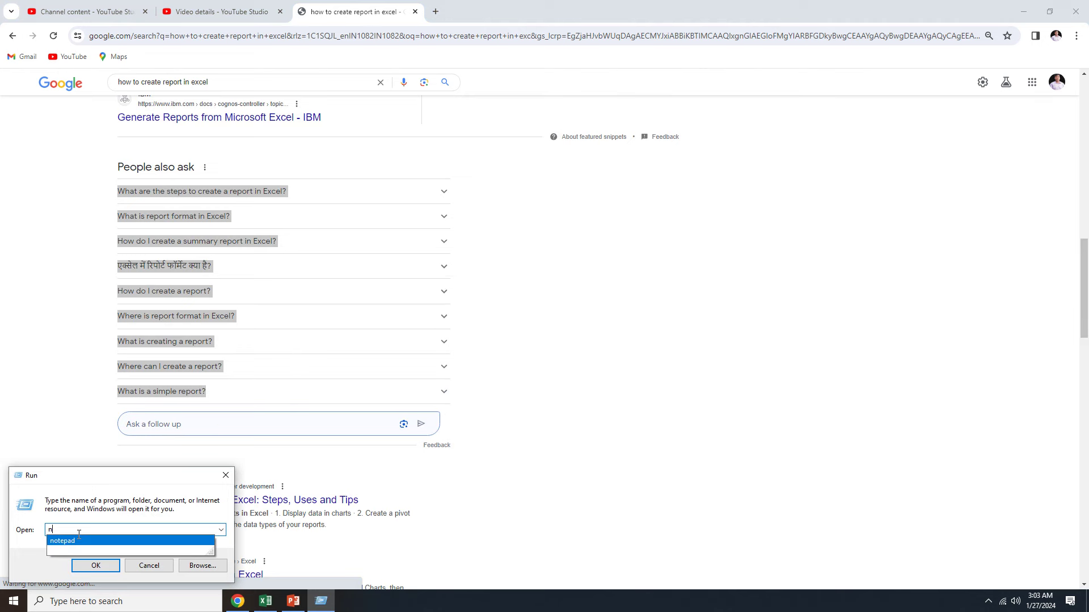
left_click(65, 542)
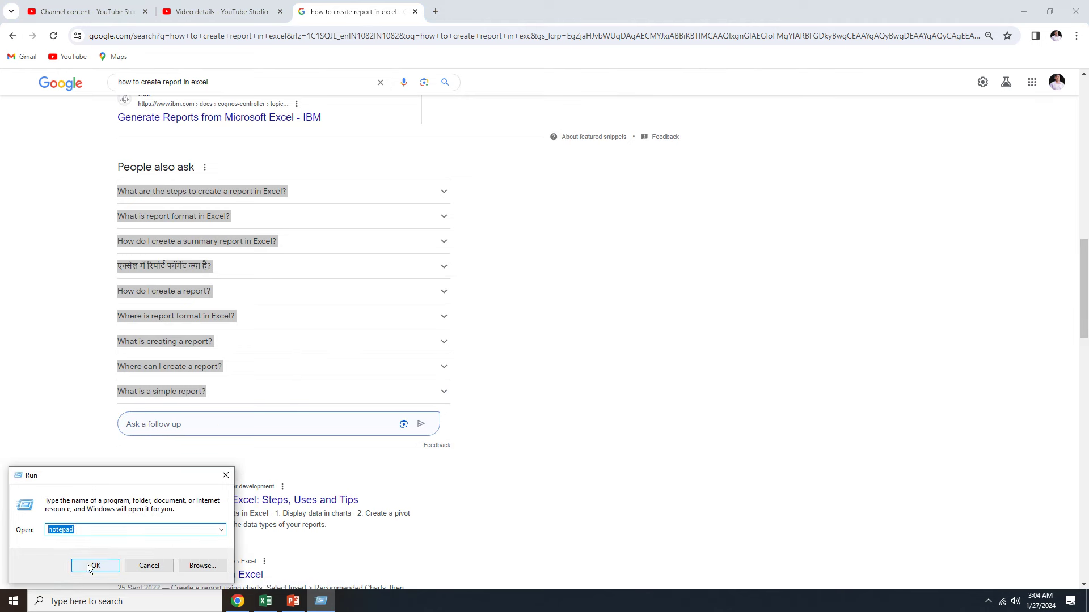
left_click(91, 566)
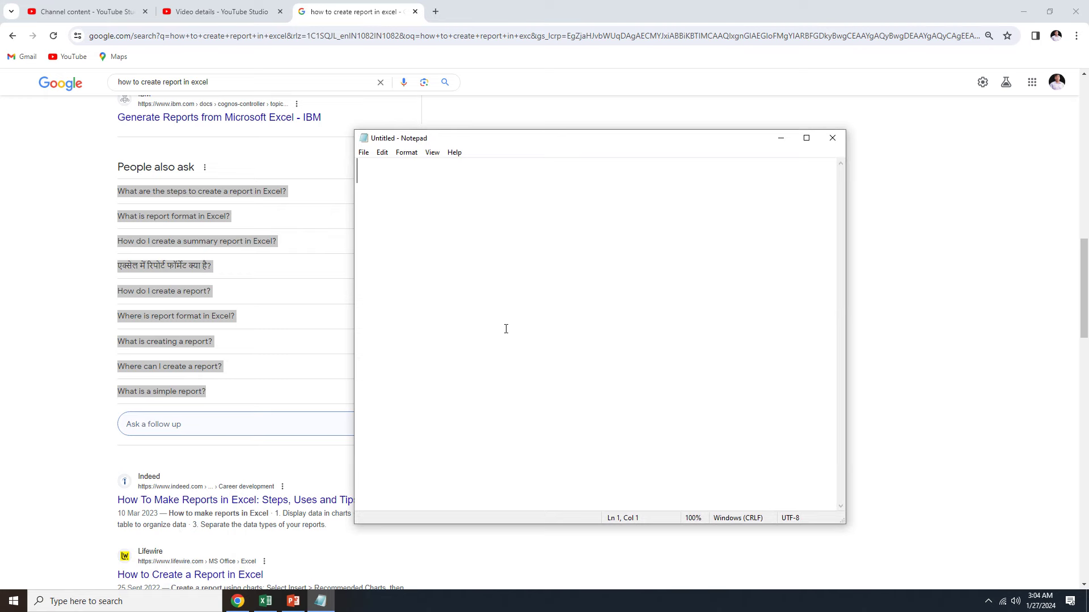
key("ctrl+v")
Step: Copy all the "Related searches" phrases from the Google results page and paste them below the questions in Notepad
key("alt+Tab")
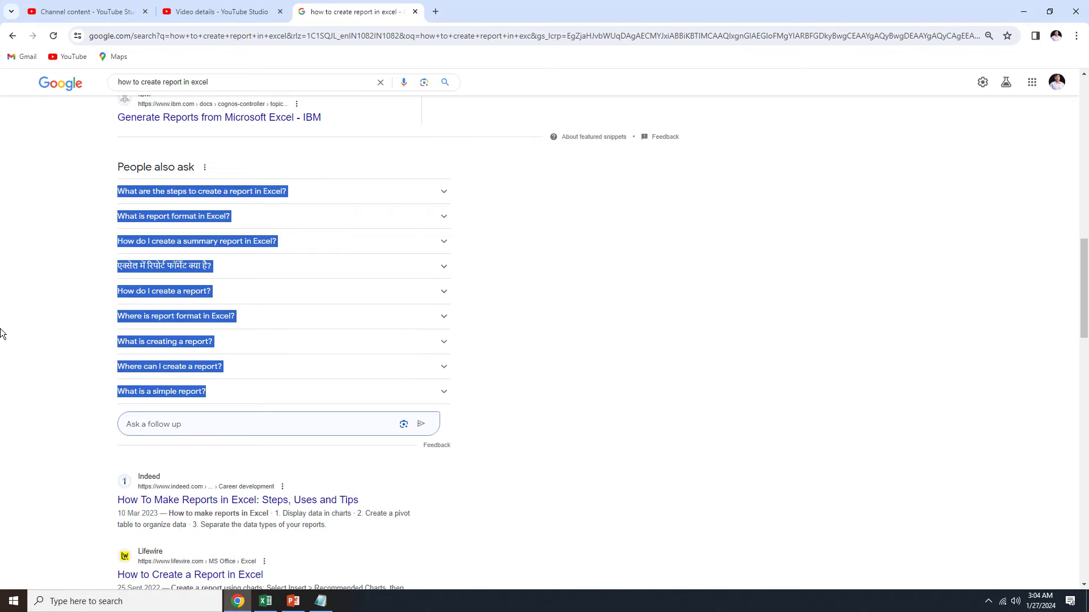
left_click_drag(1084, 287, 1086, 532)
left_click_drag(93, 431, 459, 529)
key("ctrl+c")
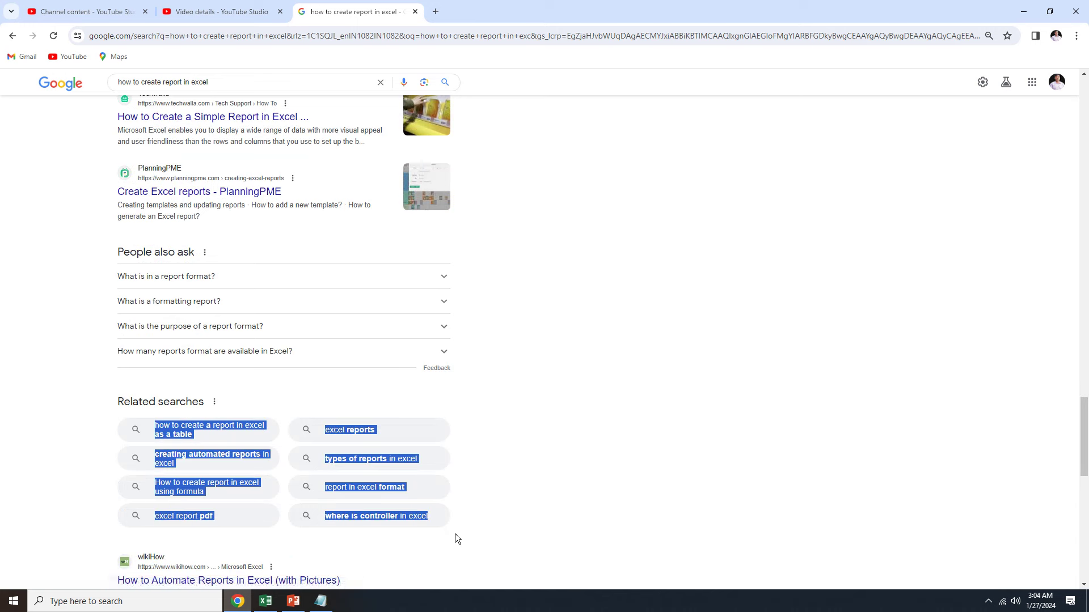
left_click(321, 601)
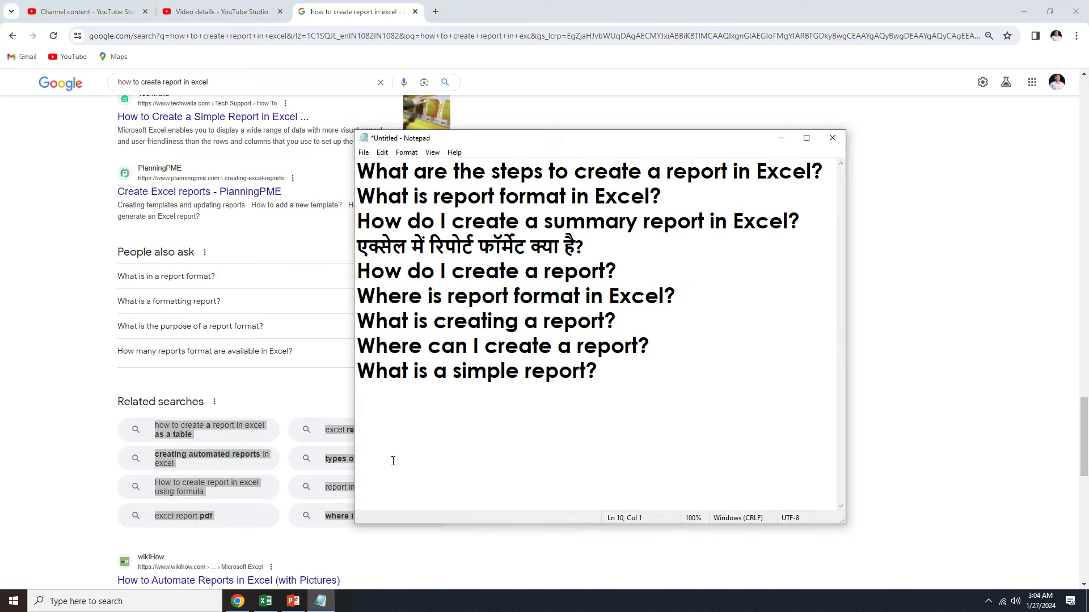
key("ctrl+v")
Step: Copy the four report-format questions from the "People also ask" section above the related searches and add them to the Notepad list
left_click(69, 291)
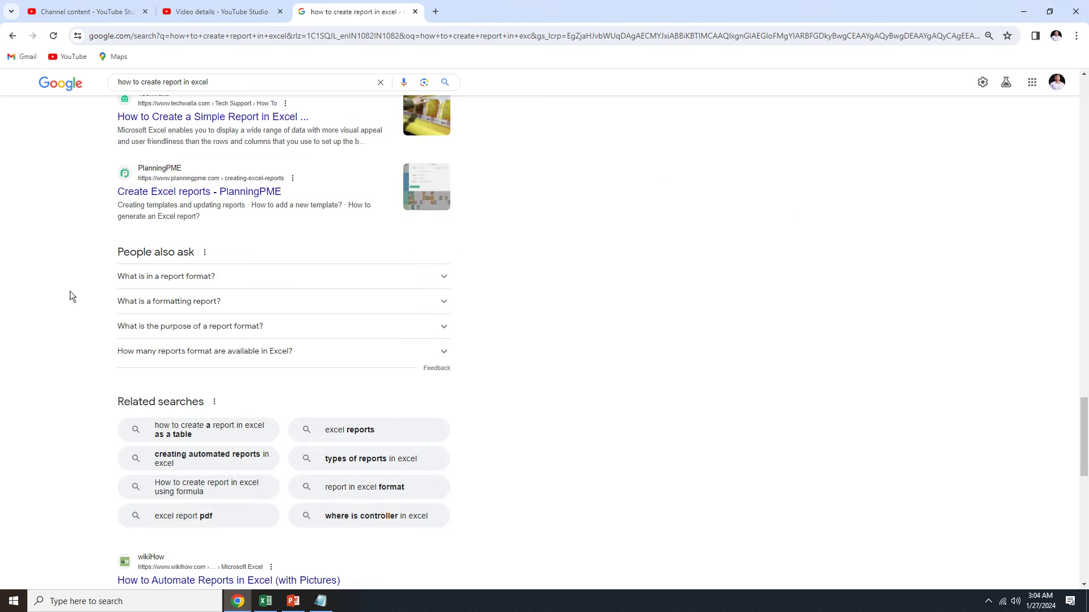
left_click_drag(91, 274, 327, 372)
key("ctrl+c")
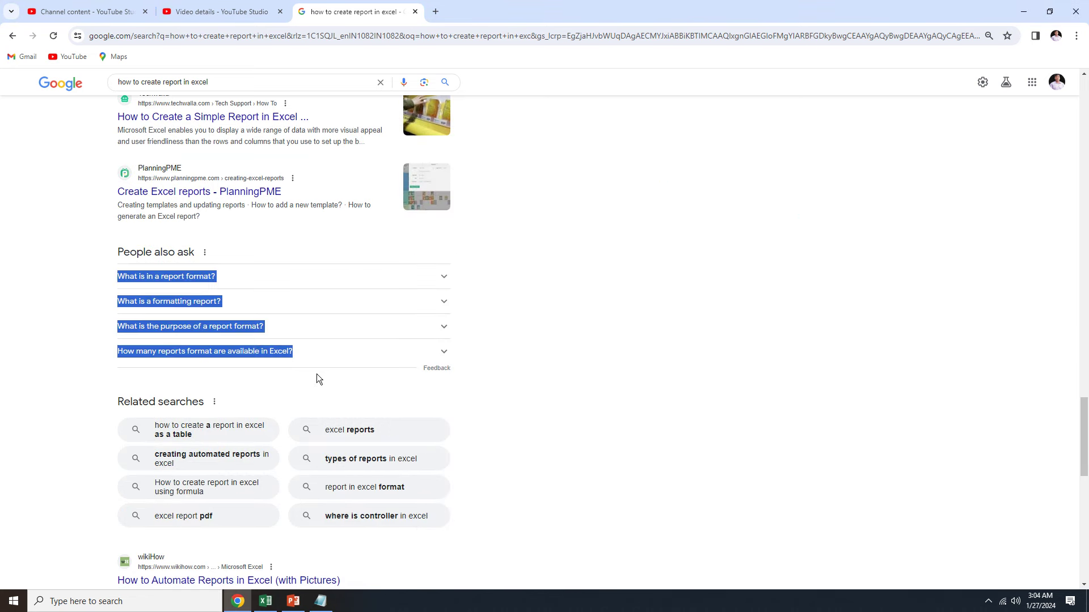
left_click(321, 601)
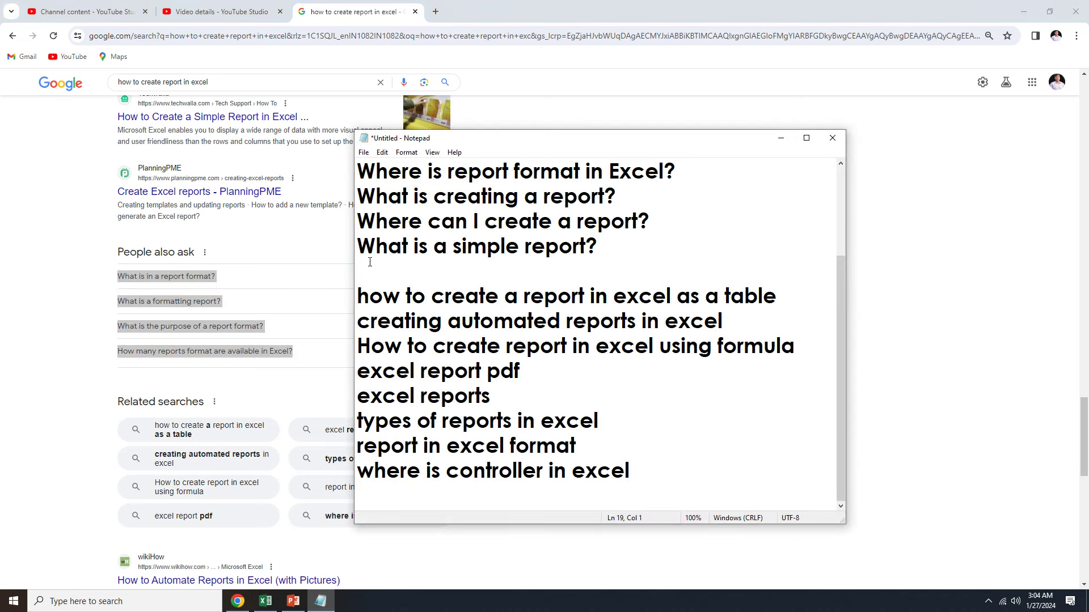
key("ctrl+v")
Step: Return to the Google results and replace the query with a search for "excel functions for office use"
left_click(80, 280)
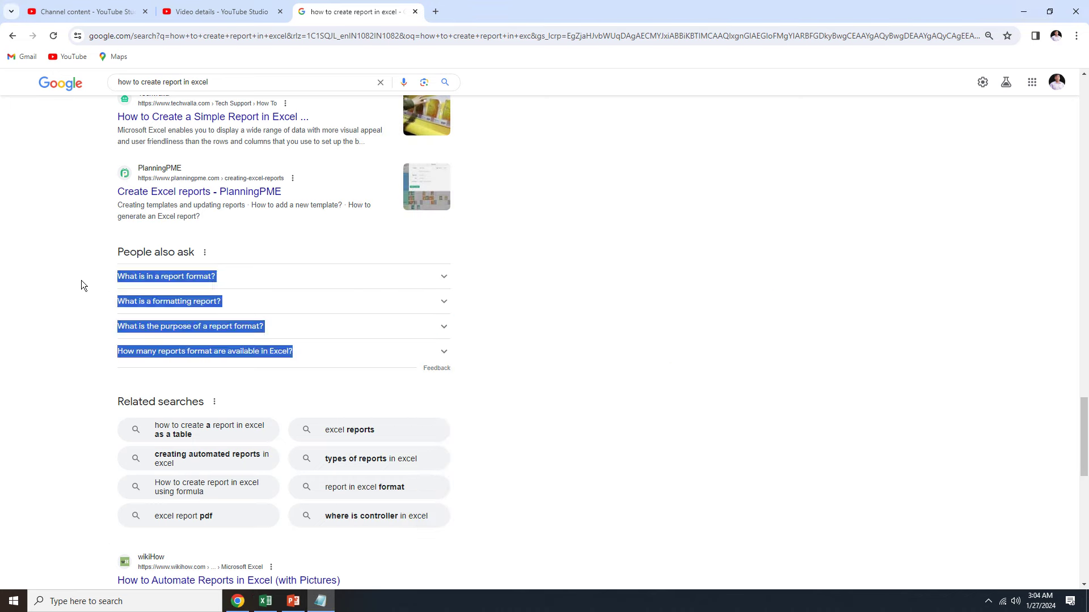
left_click_drag(221, 79, 128, 88)
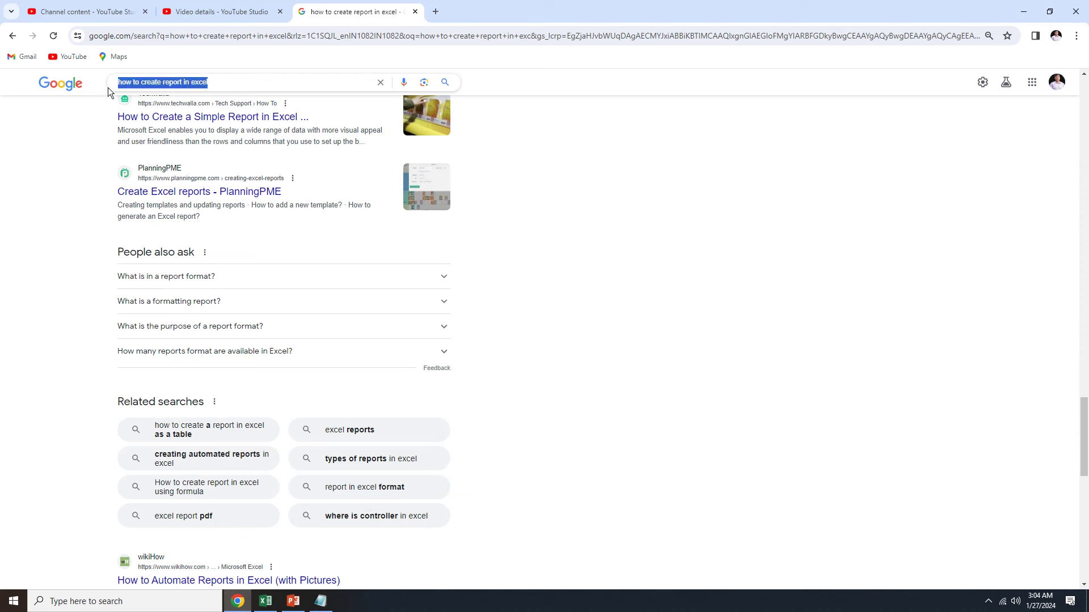
type("ex")
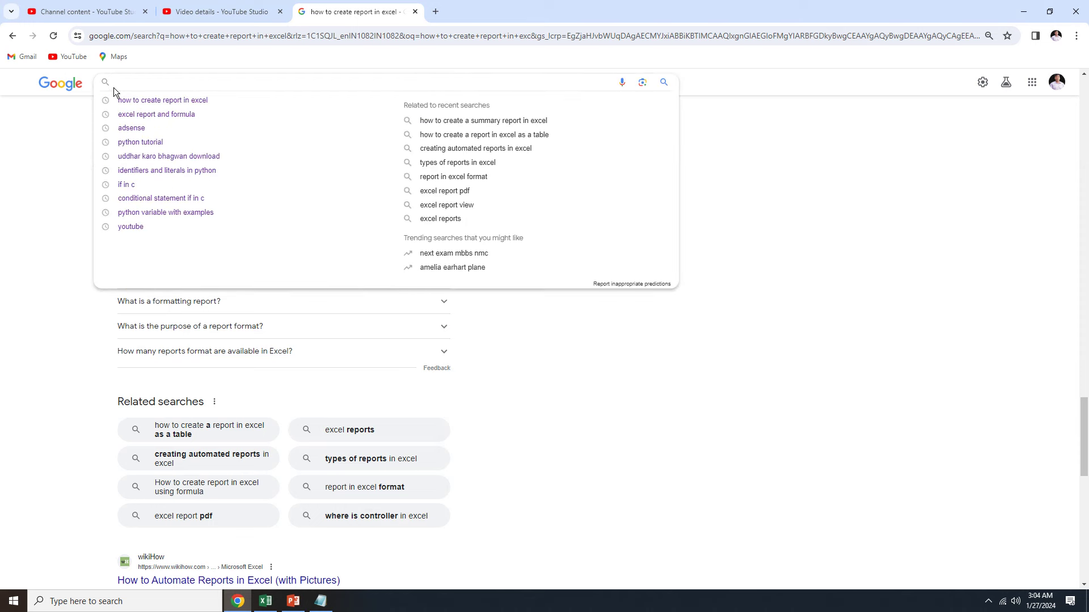
type("cel")
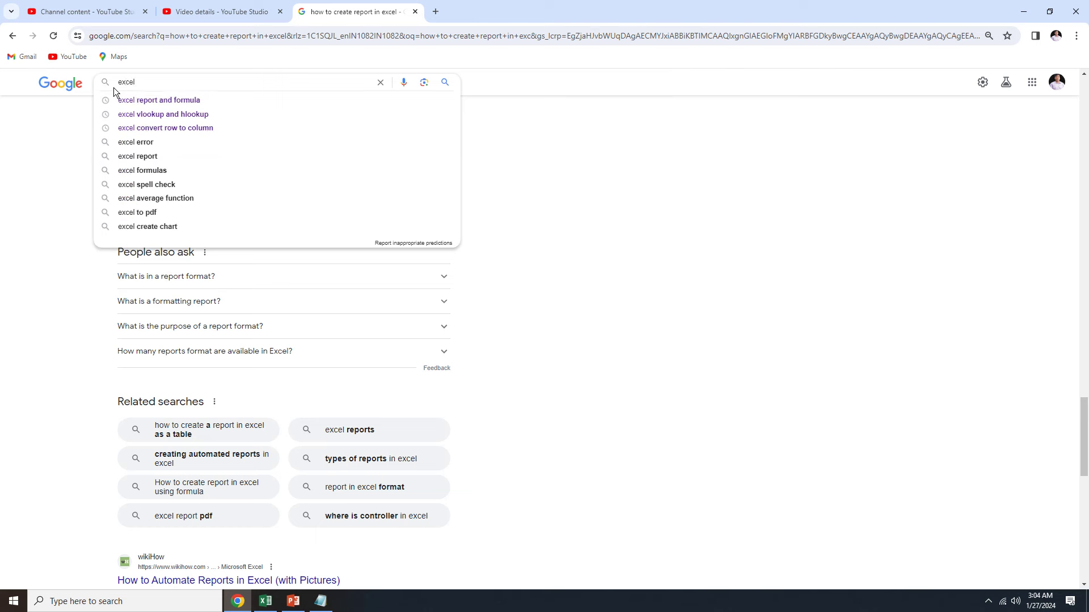
type(" functio")
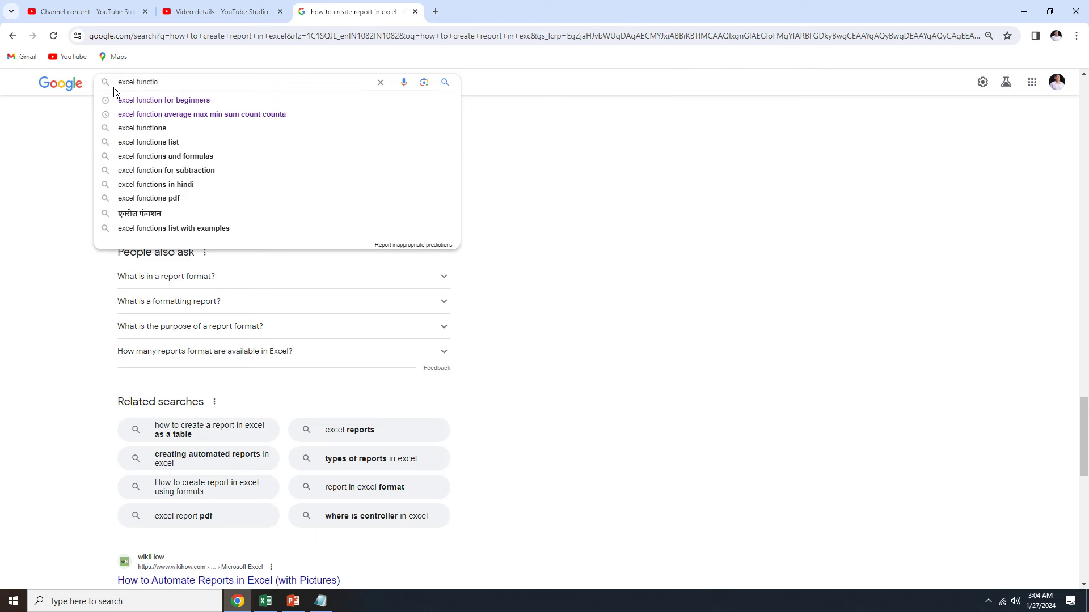
type("ns for ")
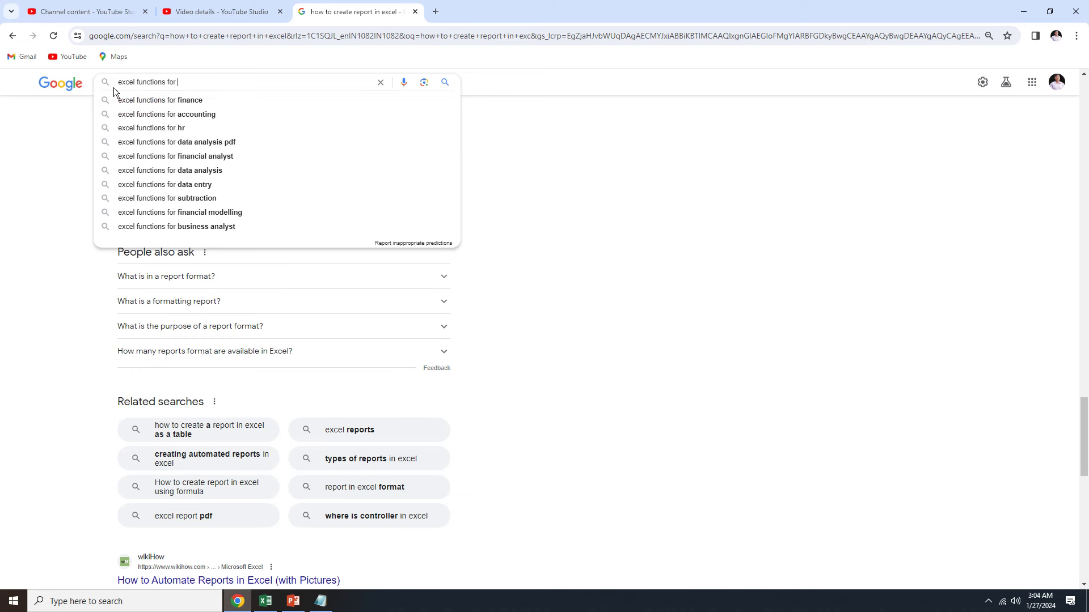
type("office ")
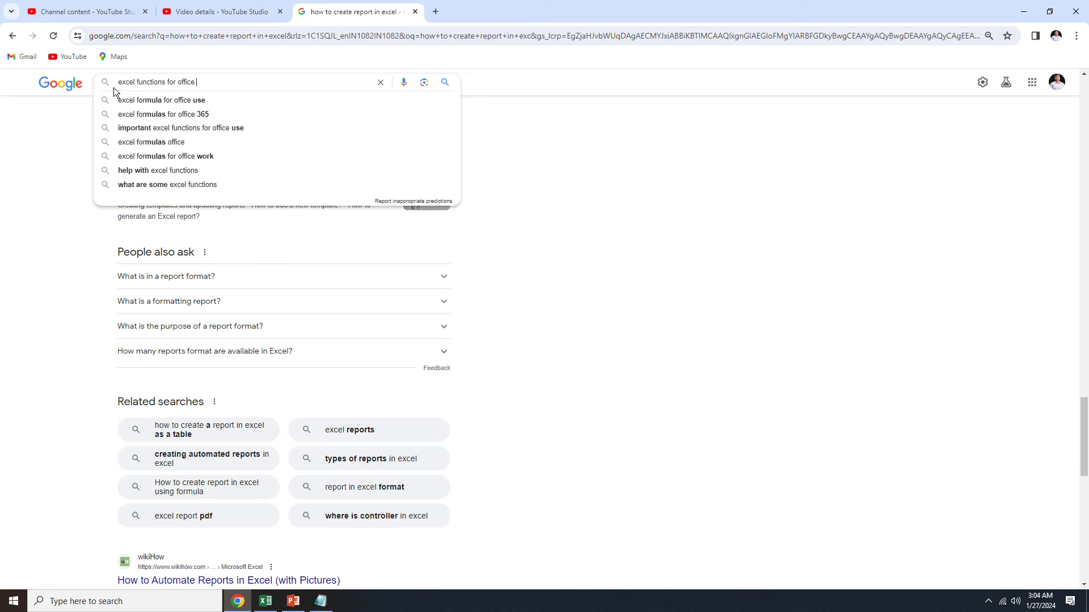
type("use")
key("Return")
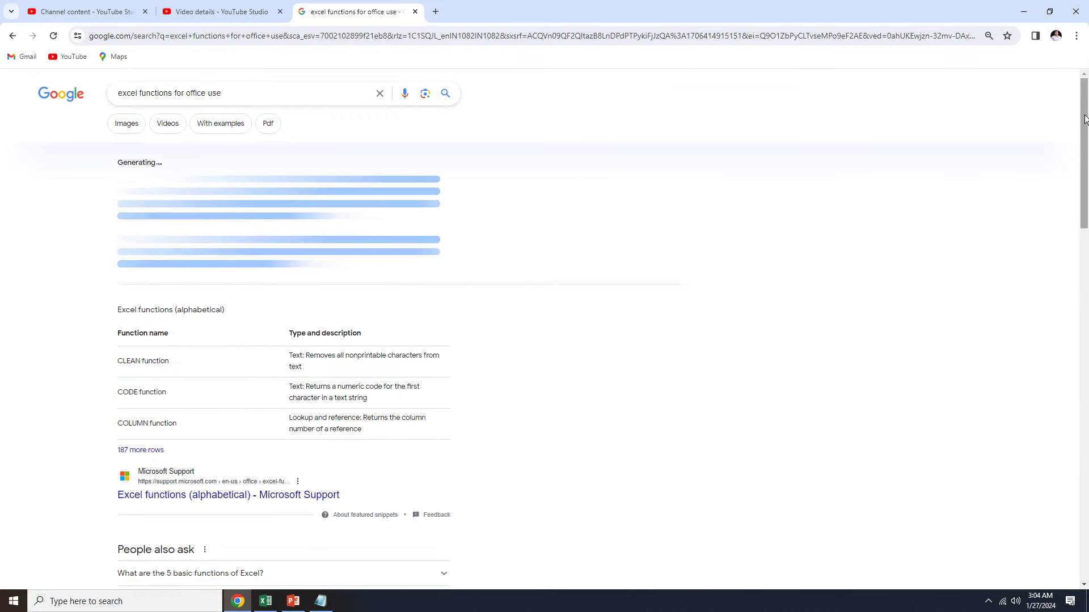
Step: Copy the four "People also ask" questions about Excel functions and formulas and paste them into the Notepad keyword list
scroll(130, 253, "down", 6)
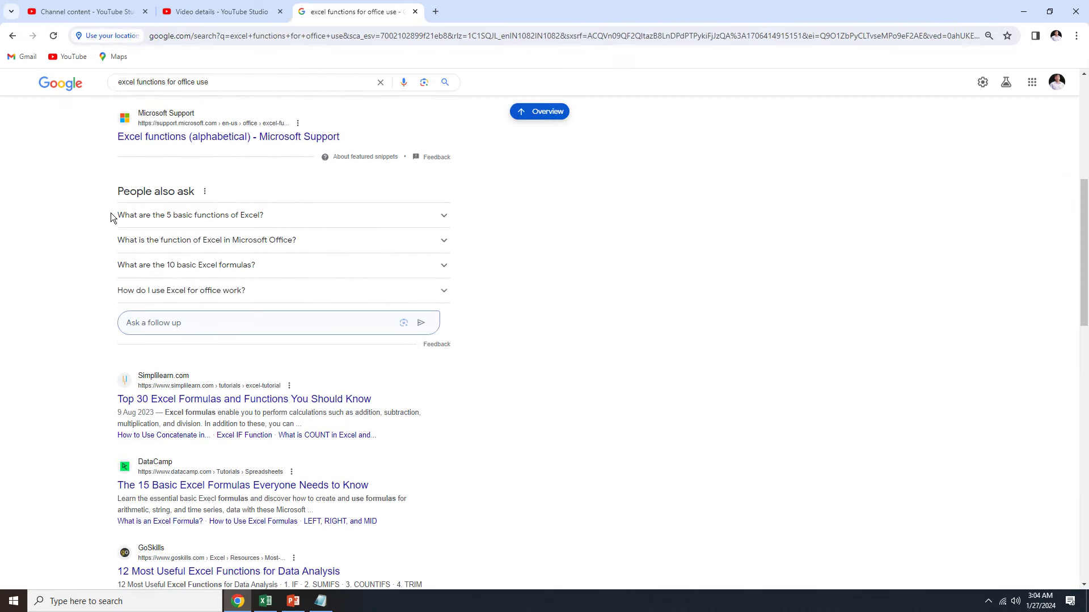
left_click_drag(111, 213, 245, 290)
right_click(220, 300)
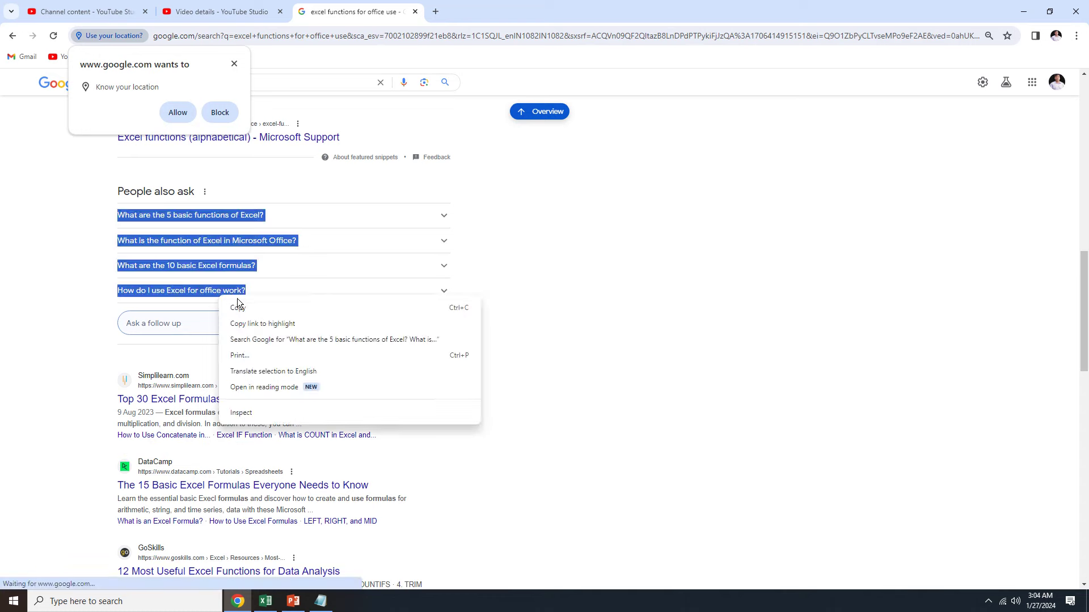
left_click(239, 309)
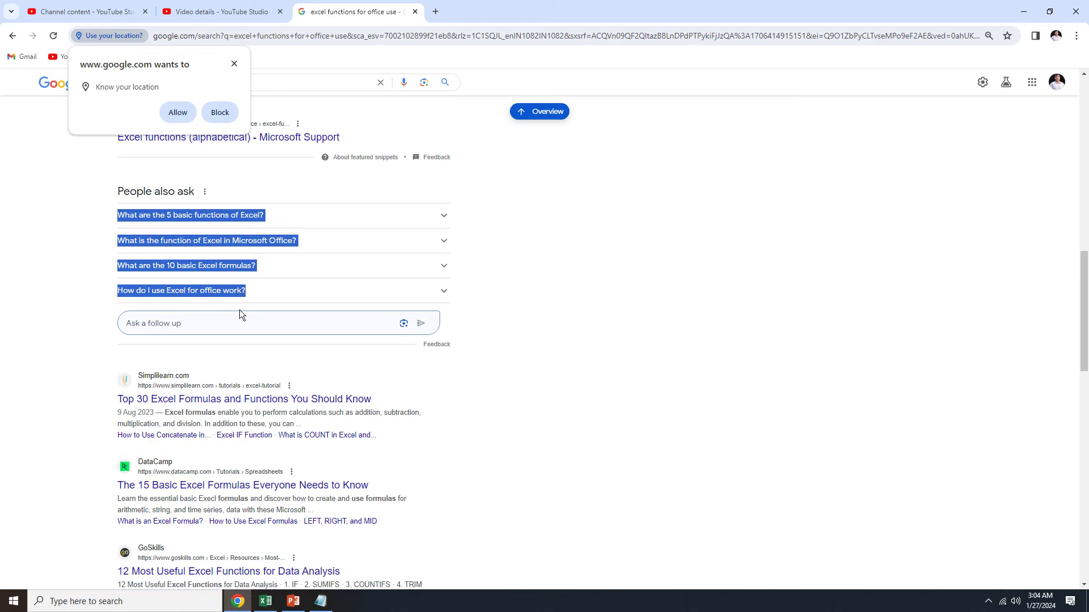
left_click(321, 601)
key("ctrl+v")
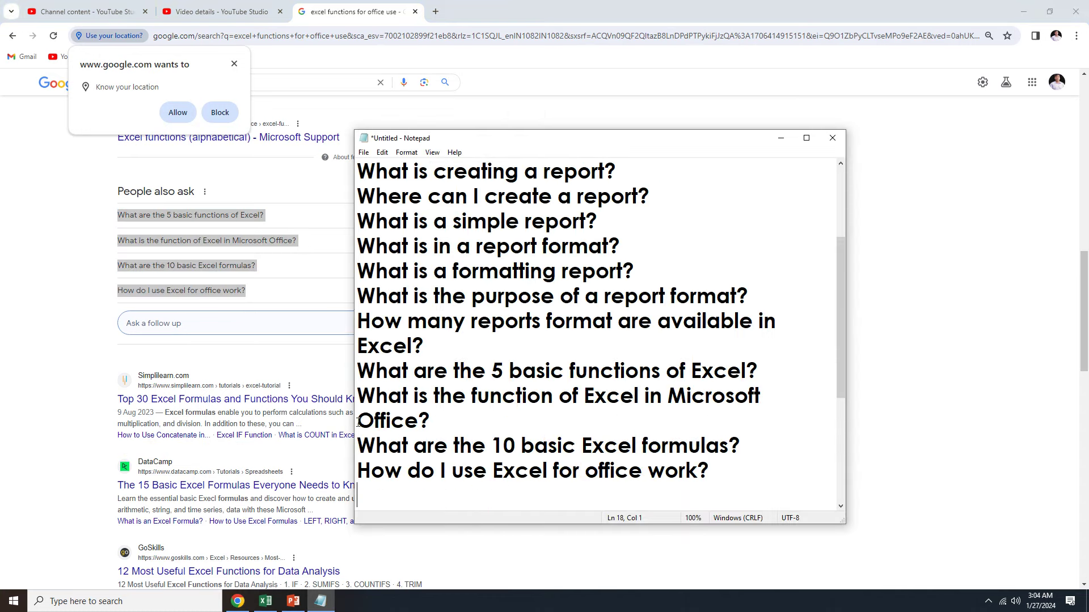
Step: Copy the "Related searches" phrases about Excel functions from the Google results and paste them below the questions in Notepad
left_click(78, 394)
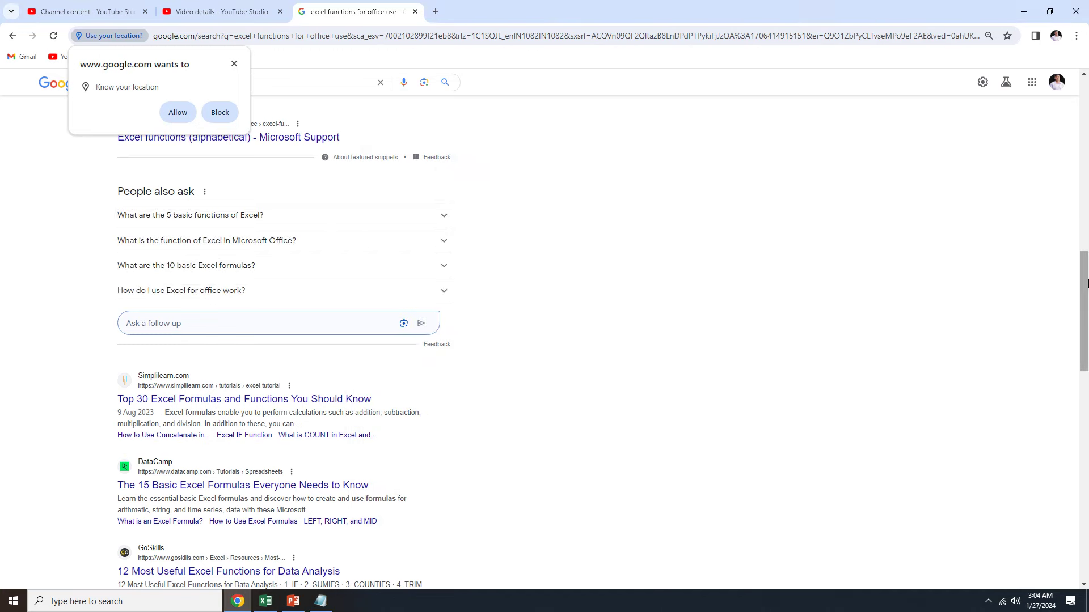
left_click_drag(1084, 255, 942, 556)
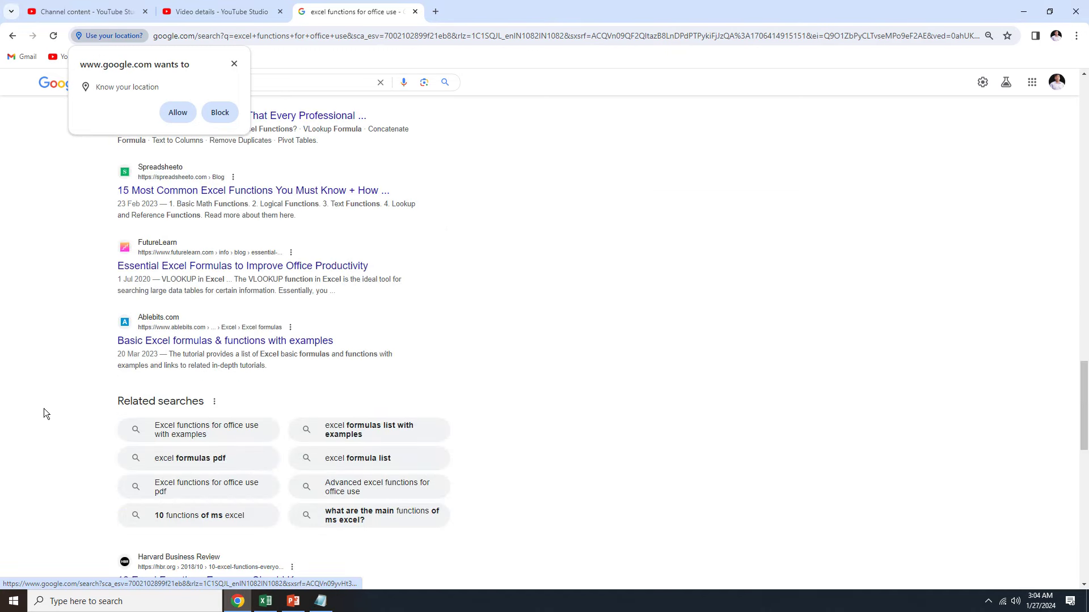
left_click_drag(83, 427, 381, 523)
left_click(320, 601)
Step: Add a comma after each report question in Notepad, from the first line through "How many reports format are available in Excel?"
left_click(822, 172)
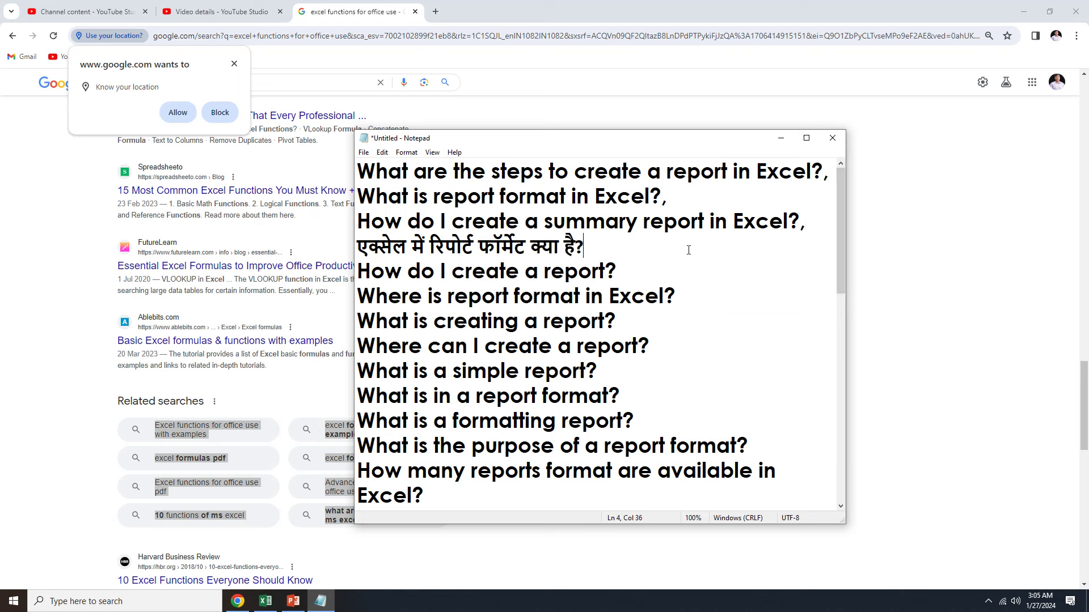
left_click(639, 323)
type(",")
left_click(662, 346)
type(",")
left_click(653, 396)
type(",")
left_click(778, 444)
type(",")
Step: Add commas after the four Excel functions questions and the next three phrases, through "Excel functions for office use pdf"
left_click_drag(839, 265, 854, 348)
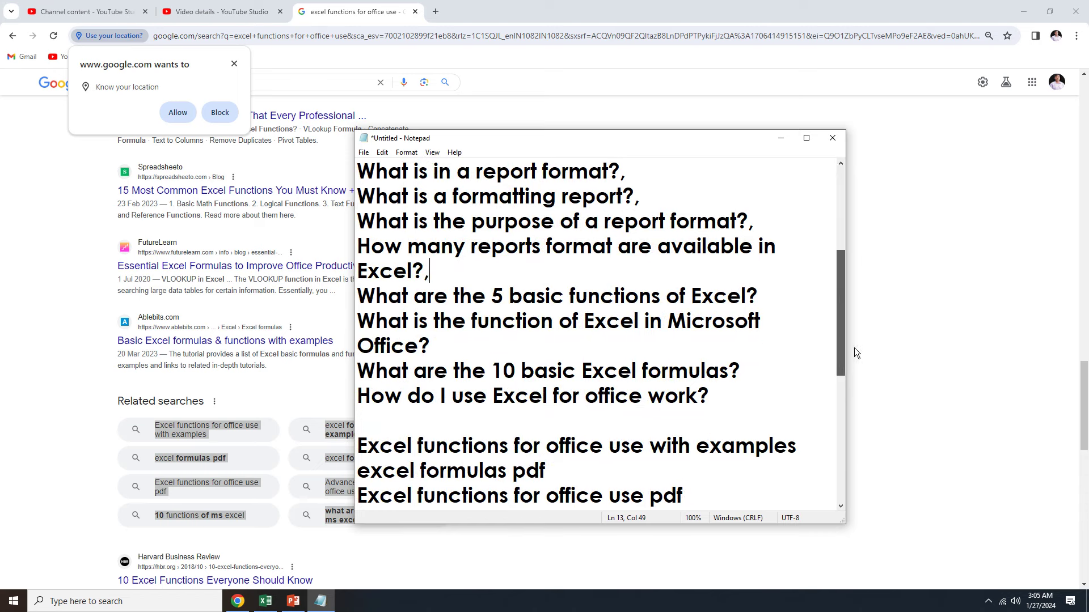
left_click(780, 292)
type(",")
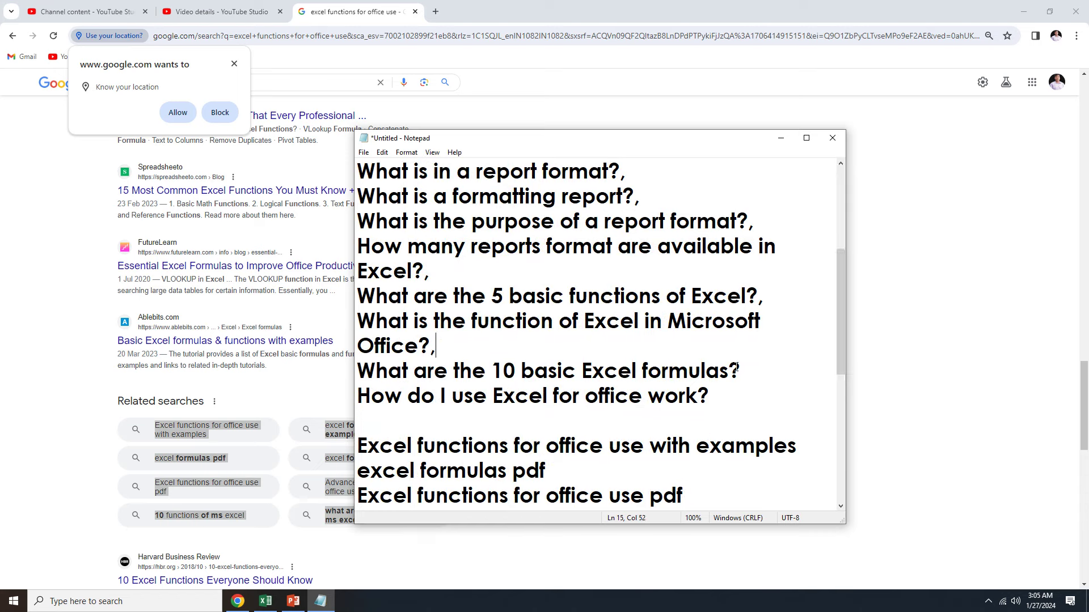
type(",")
left_click(720, 406)
left_click(559, 476)
type(",")
Step: Add a comma after each remaining phrase, from "10 functions of ms excel" through "where is controller in excel"
left_click_drag(845, 357, 846, 451)
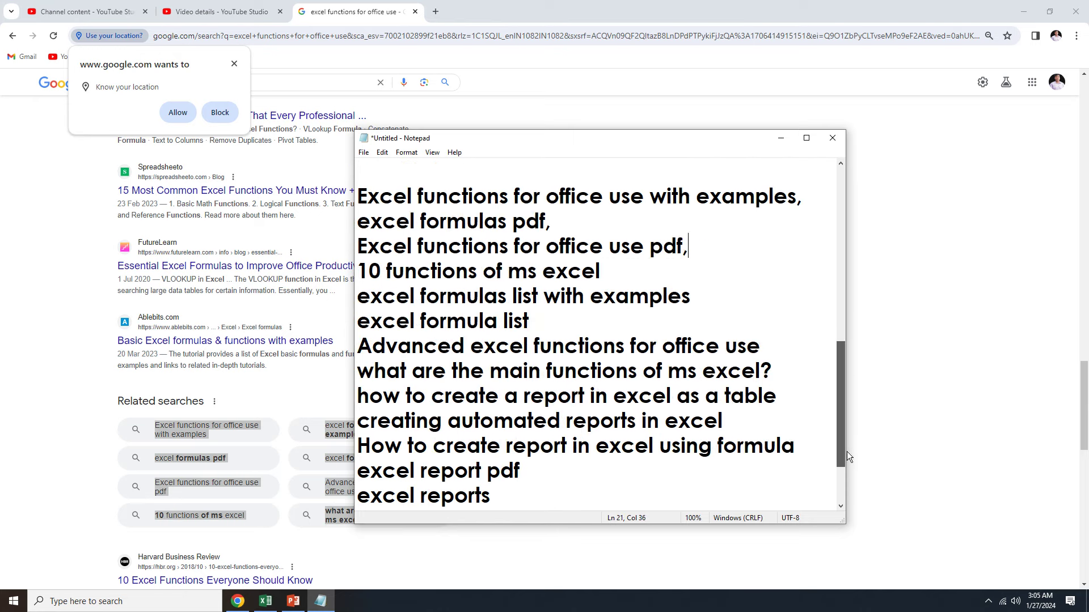
left_click(622, 326)
type(",")
left_click(787, 381)
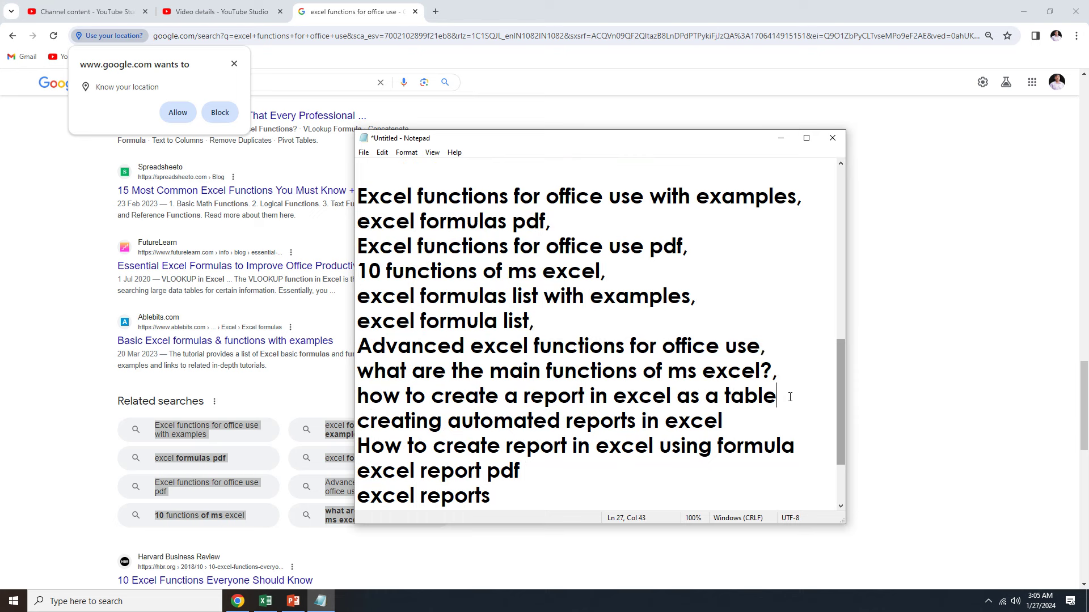
left_click(740, 432)
left_click_drag(840, 429, 849, 475)
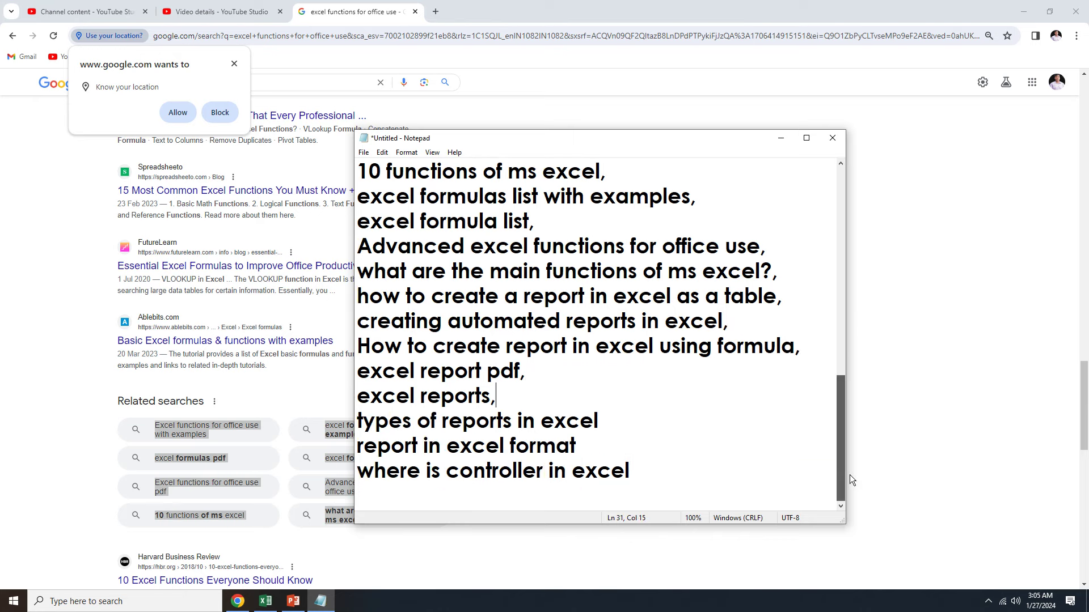
left_click(685, 422)
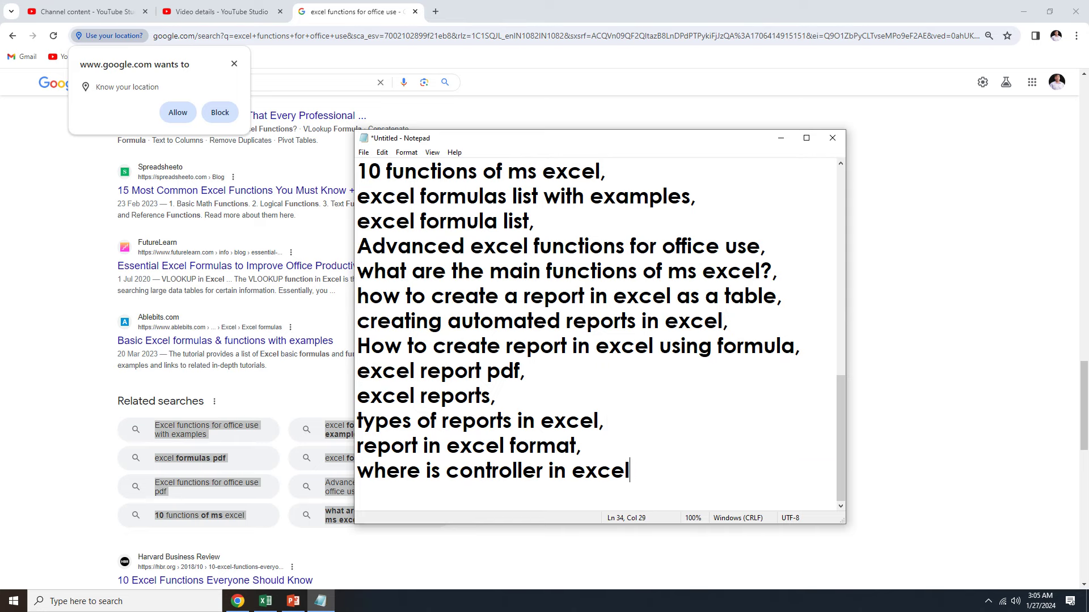
Step: Copy the entire Notepad keyword list and paste it as tags in the details of the video being uploaded
key("ctrl+a")
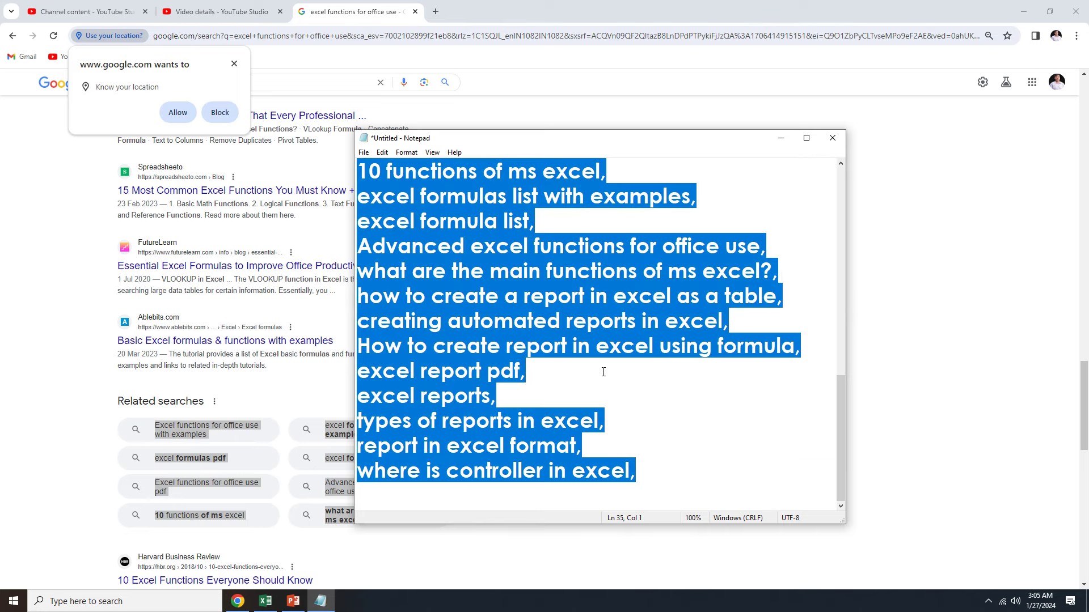
left_click(221, 13)
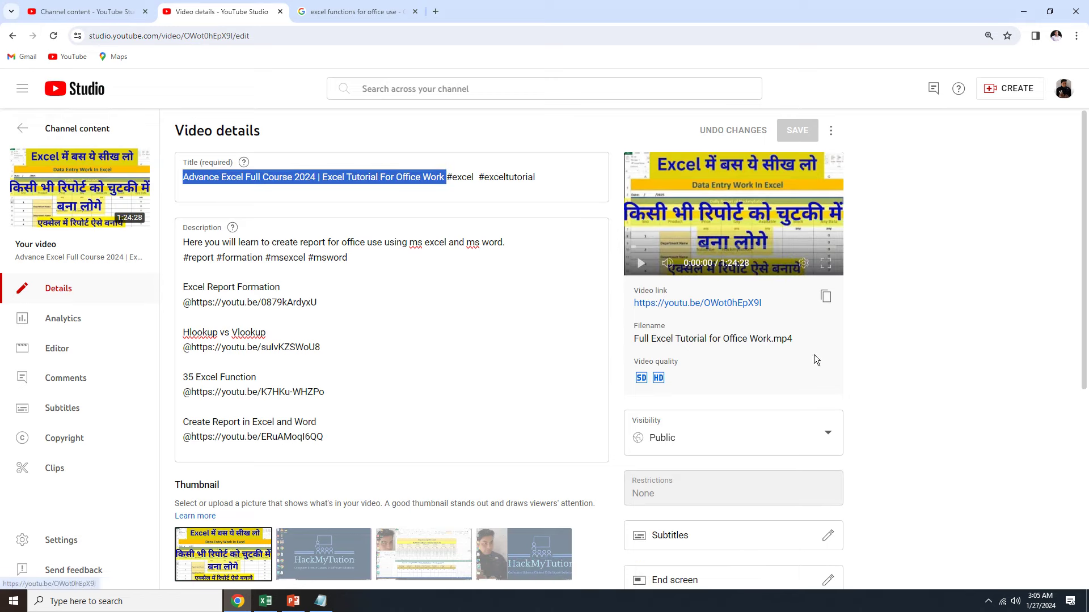
scroll(1019, 497, "down", 5)
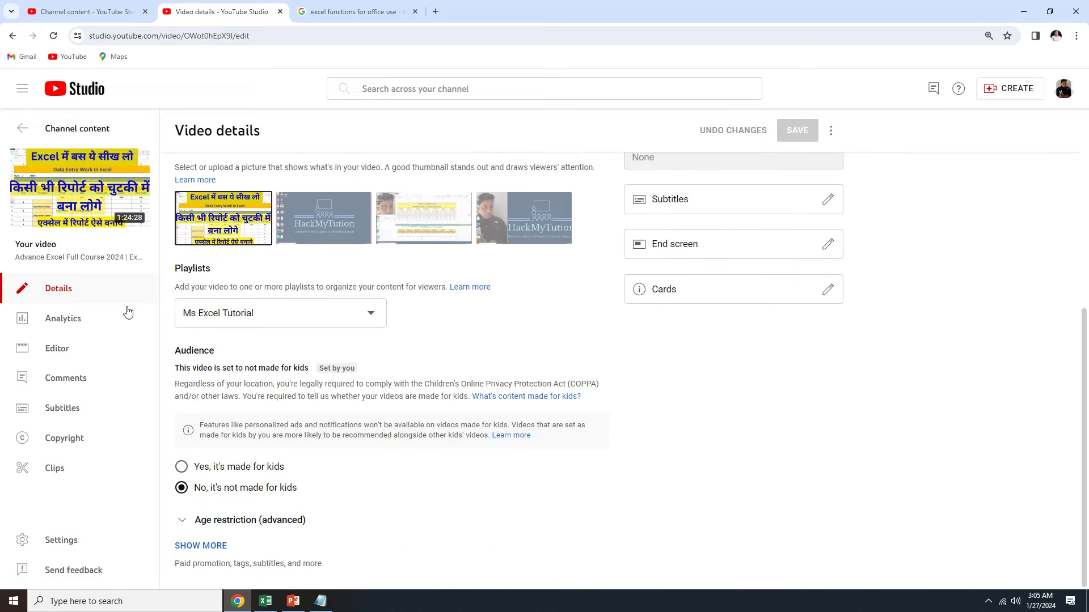
left_click(108, 11)
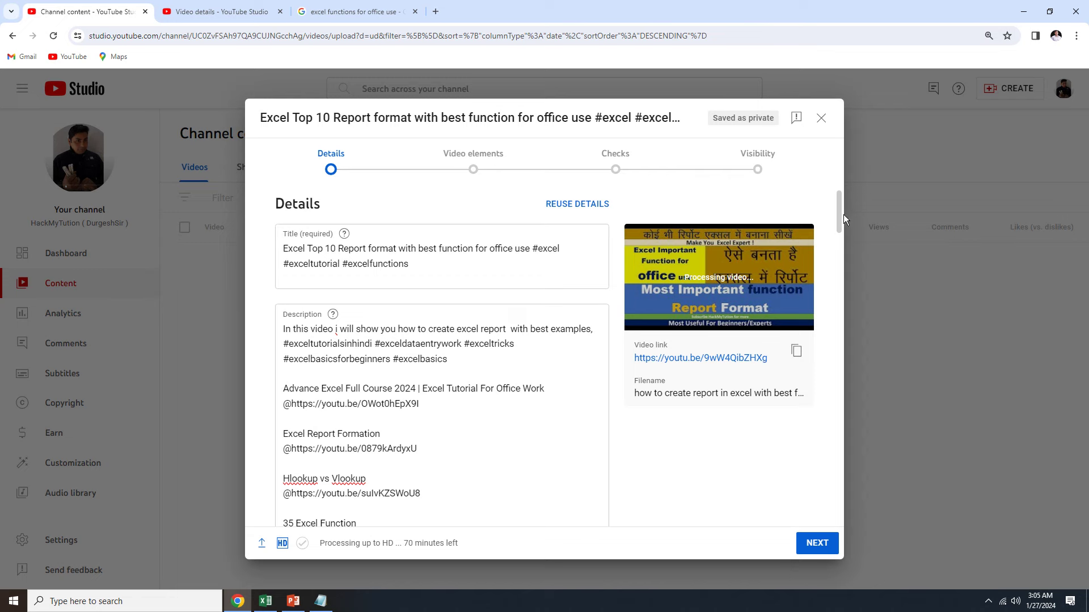
left_click_drag(839, 229, 841, 371)
left_click(448, 390)
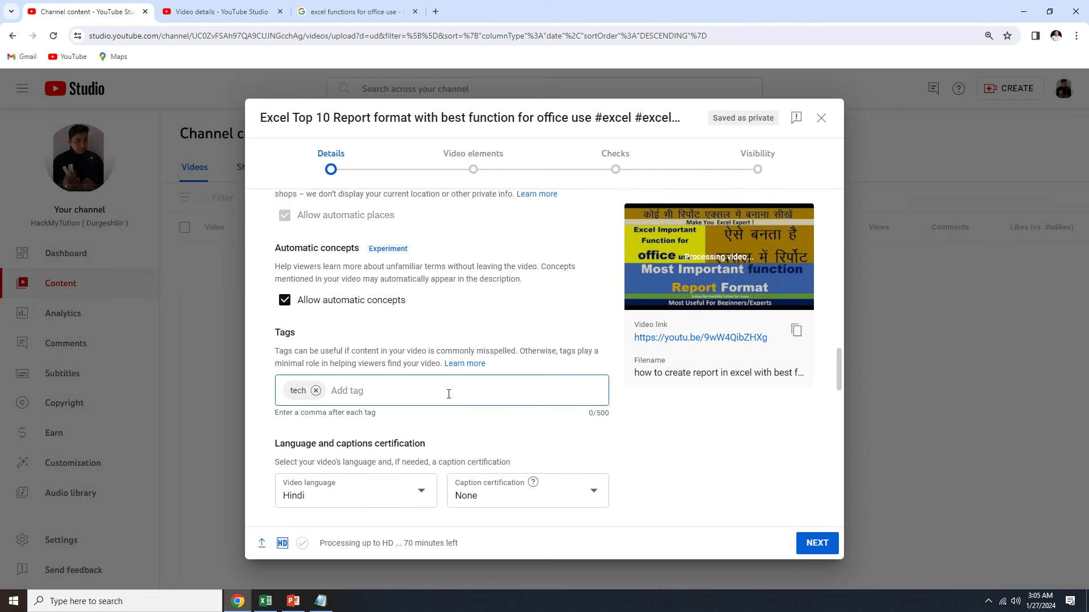
key("ctrl+v")
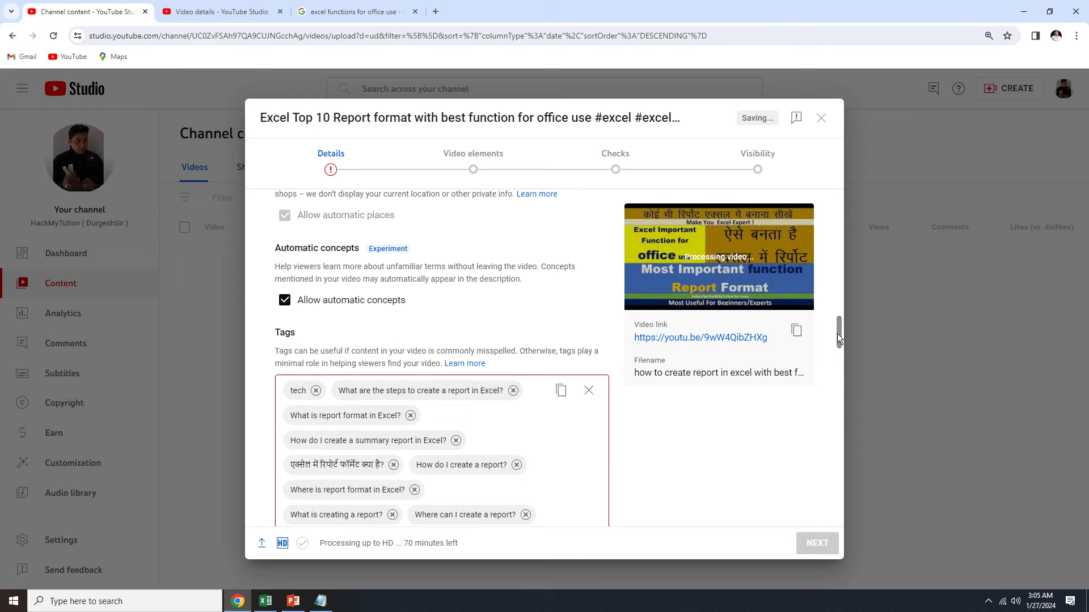
Step: Remove the tags about report-creation steps, summary report, Hindi report format, report-format purpose, number of report formats, and the function of Excel in Microsoft Office
left_click_drag(837, 334, 309, 325)
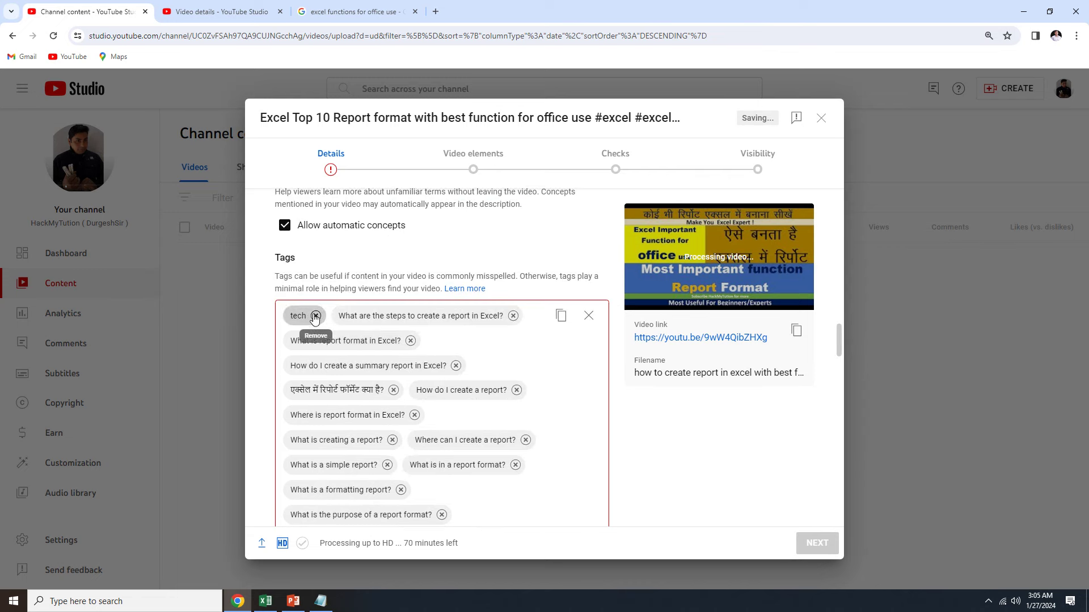
left_click(514, 315)
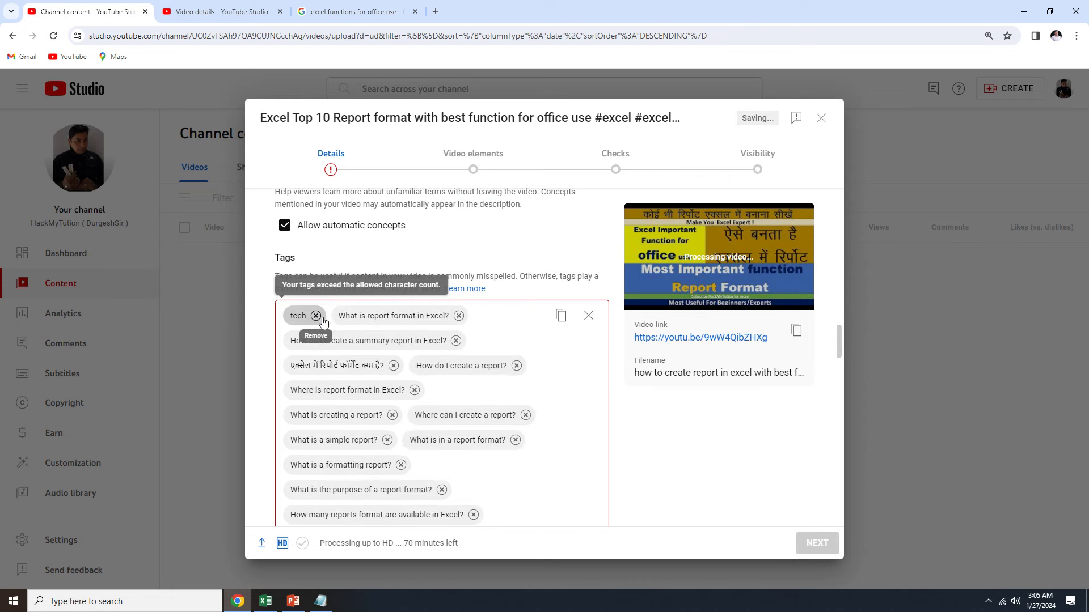
left_click(456, 340)
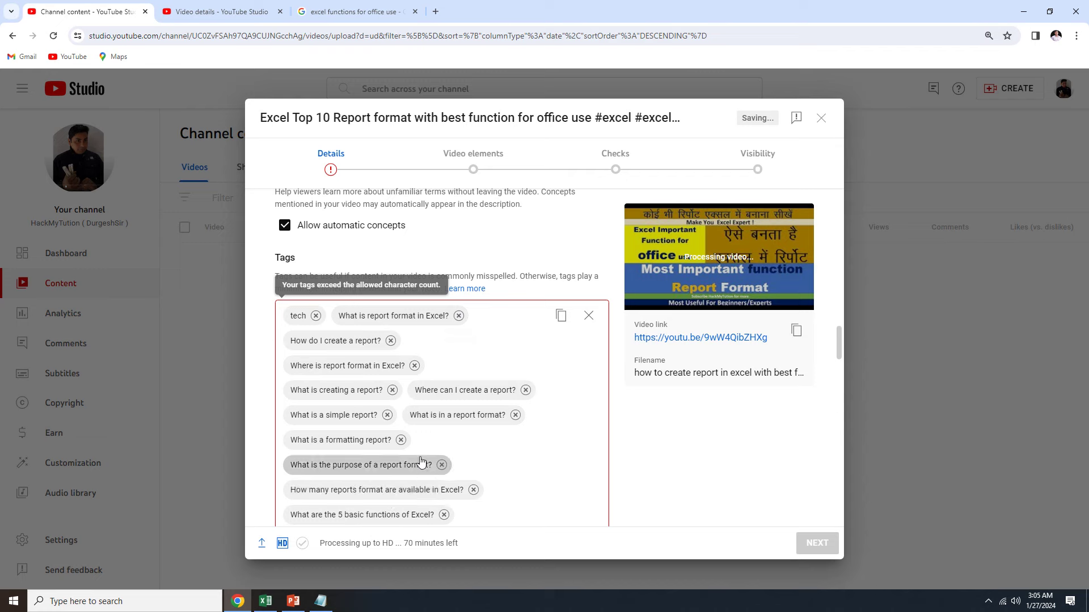
left_click(442, 464)
left_click(473, 465)
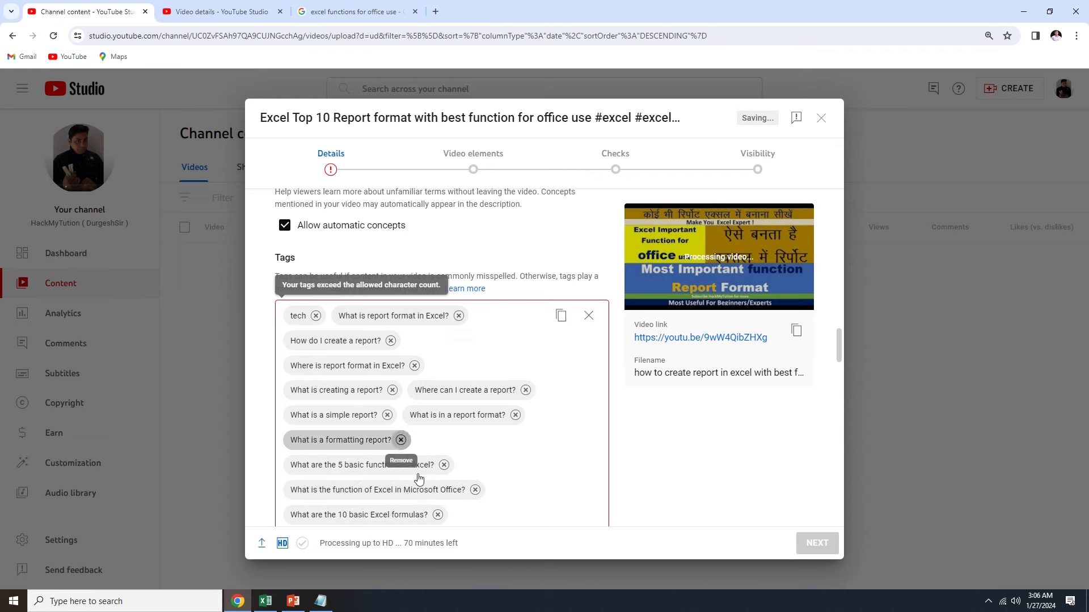
left_click(475, 490)
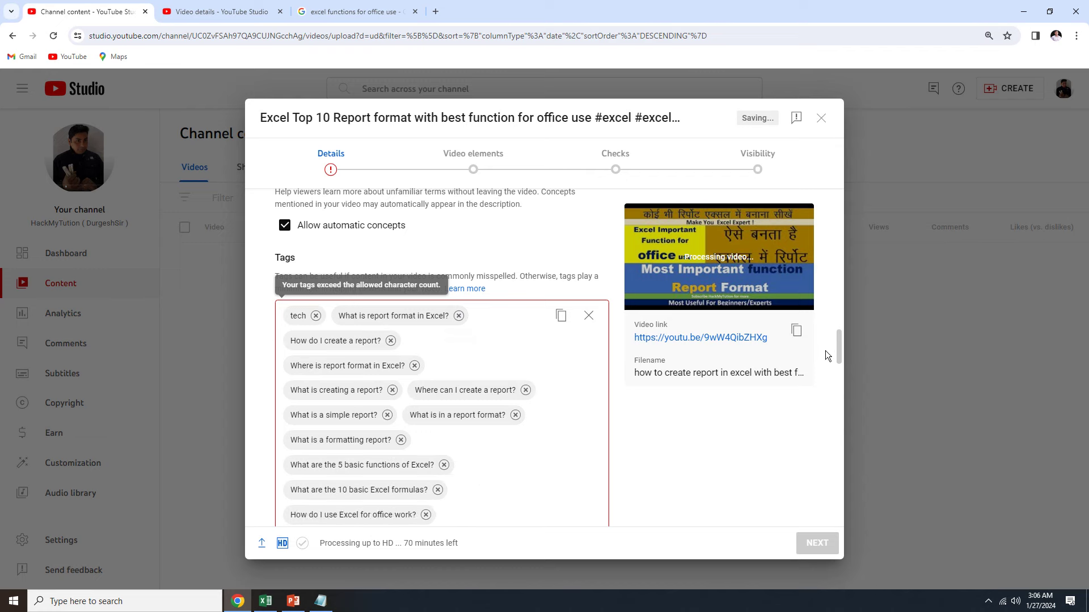
Step: Remove the tags "excel formula list", "10 functions of ms excel", "Excel functions for office use pdf" and "excel formulas pdf"
left_click_drag(839, 357, 815, 394)
left_click(421, 267)
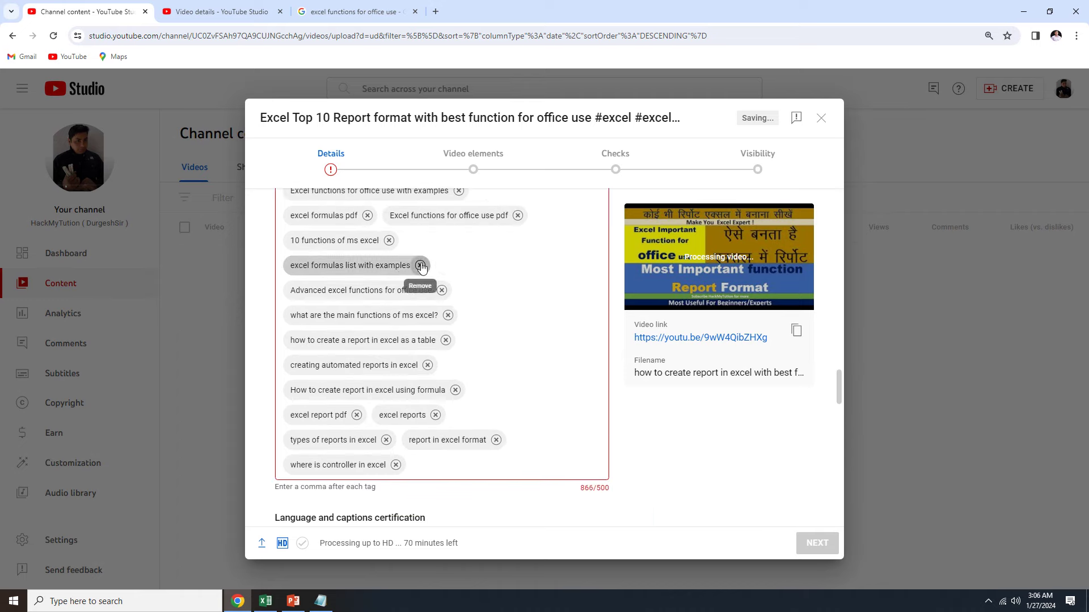
left_click(389, 241)
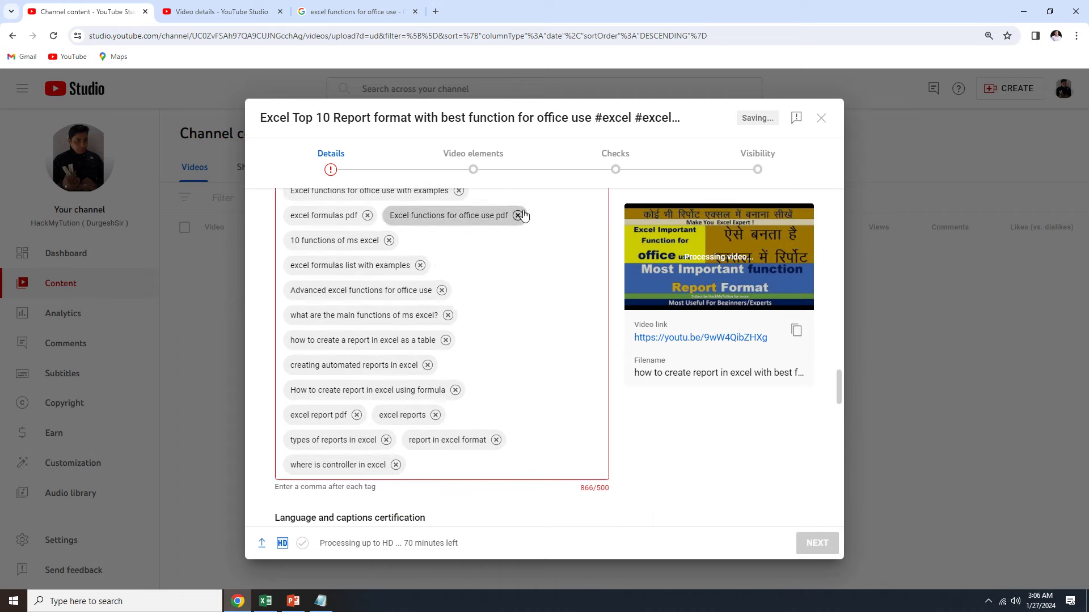
left_click(367, 219)
left_click(368, 220)
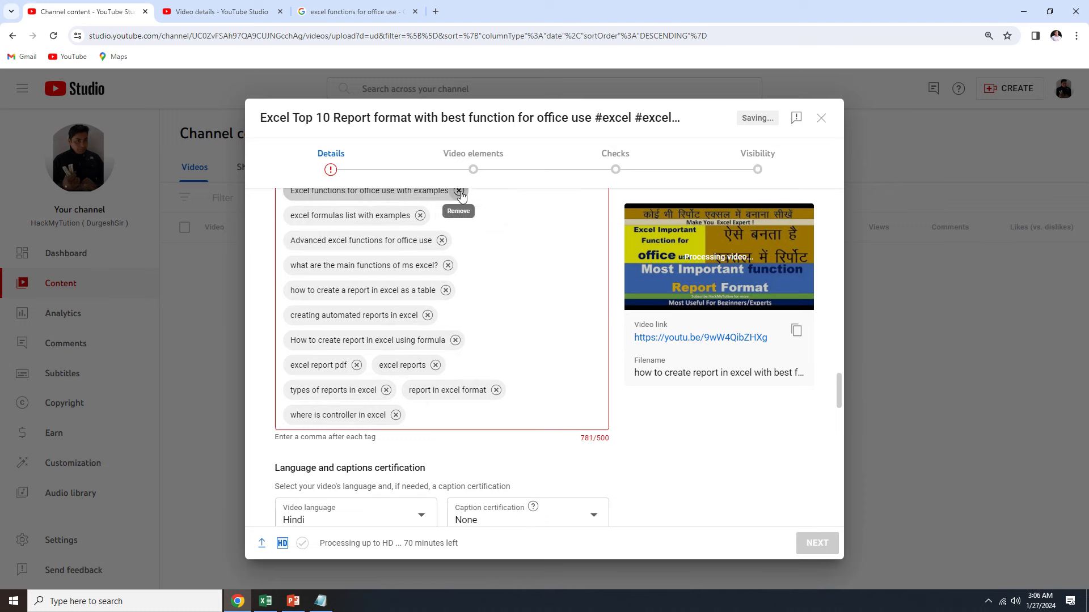
Step: Remove the "excel as a table" report tag, the report "using formula" tag, "excel report pdf" and "Advanced excel functions for office use"
left_click(446, 290)
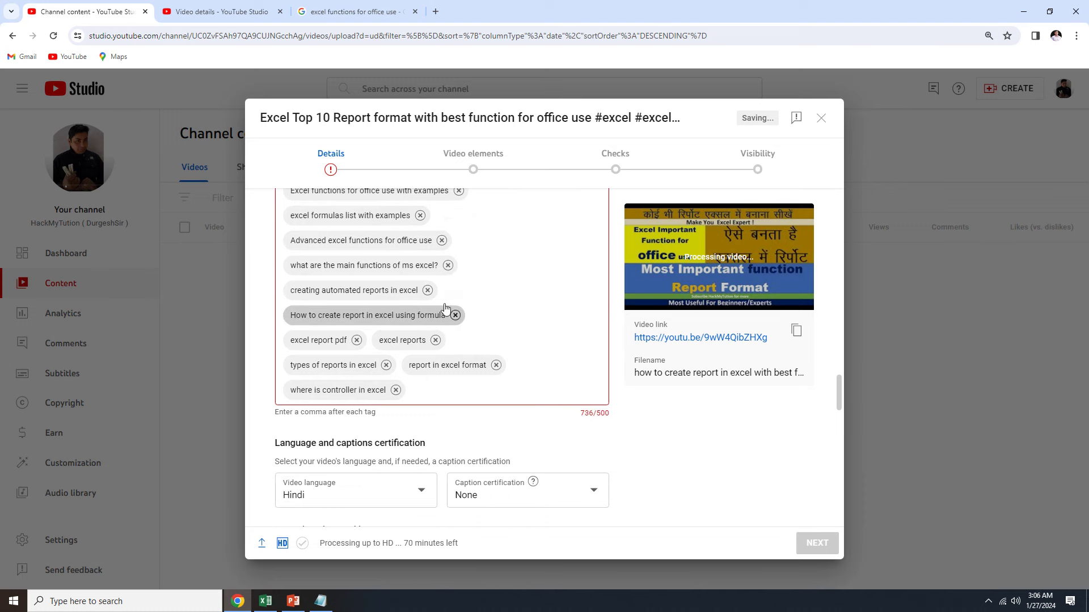
left_click(455, 314)
left_click(516, 290)
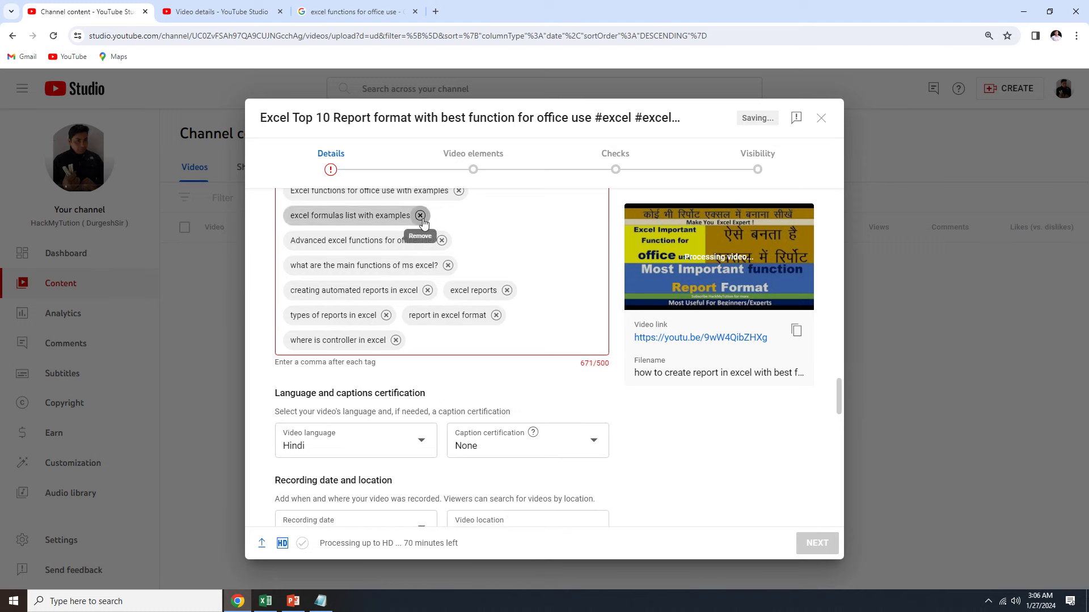
left_click(441, 240)
Step: Remove the tags on the 5 basic functions, the 10 basic Excel formulas, the main functions of ms excel, and "where is controller in excel"
left_click_drag(840, 394, 838, 352)
left_click(400, 412)
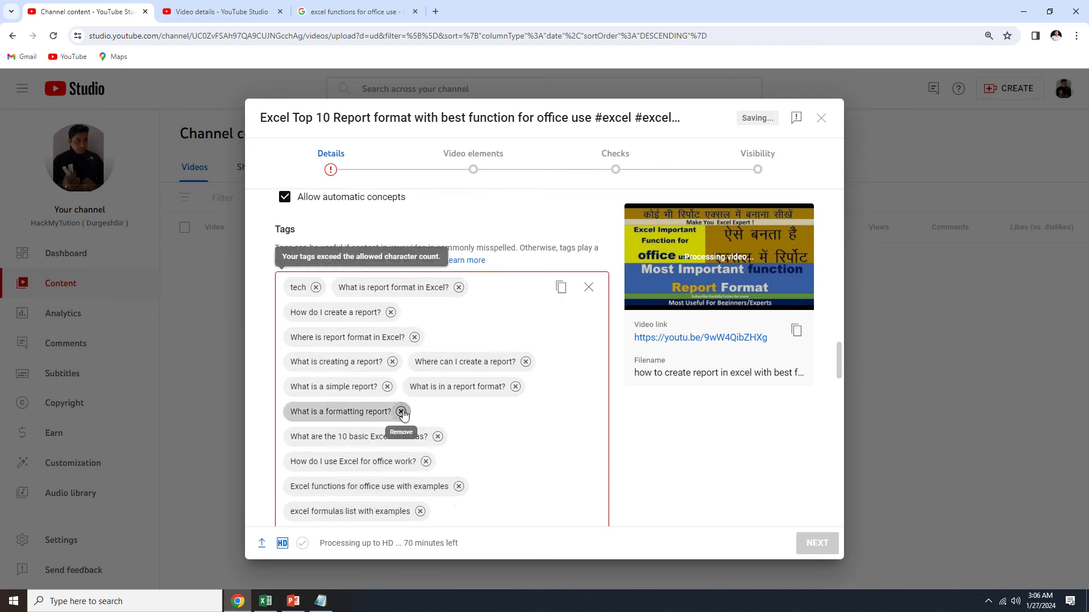
left_click(401, 413)
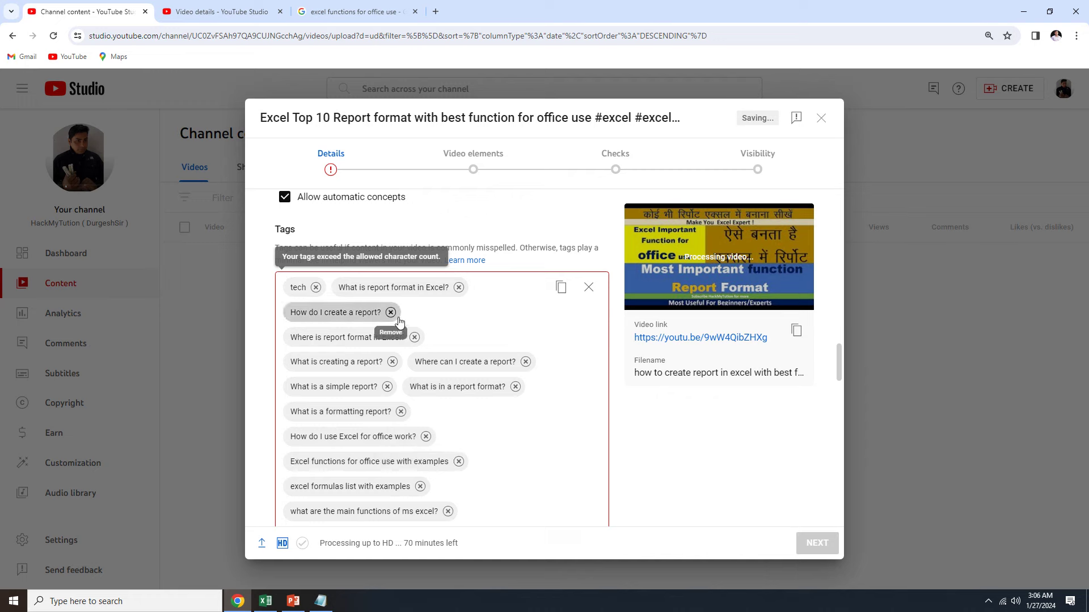
left_click_drag(842, 361, 842, 379)
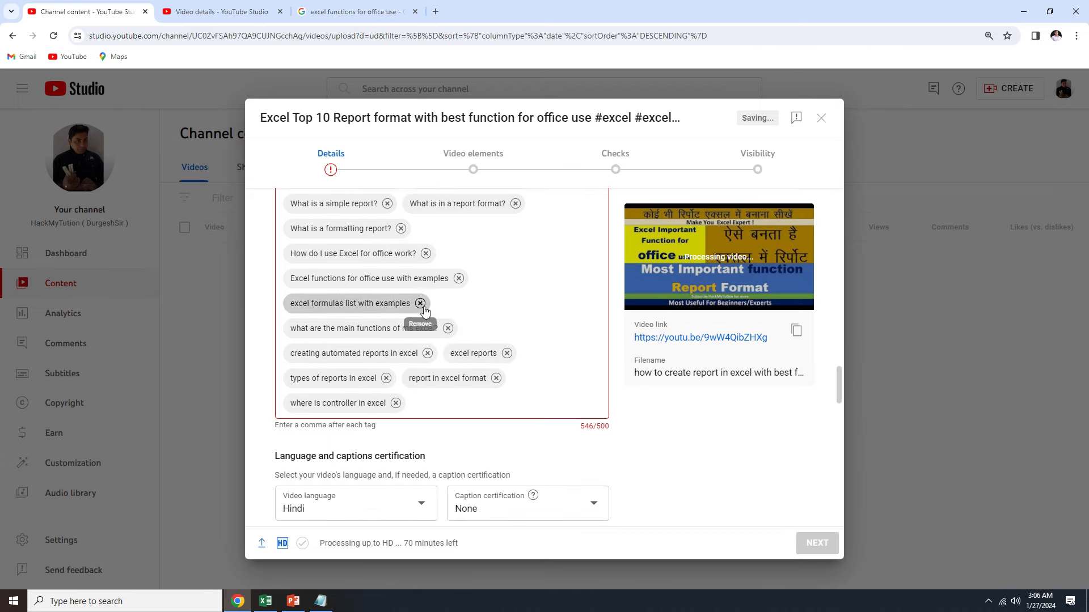
key("BackSpace")
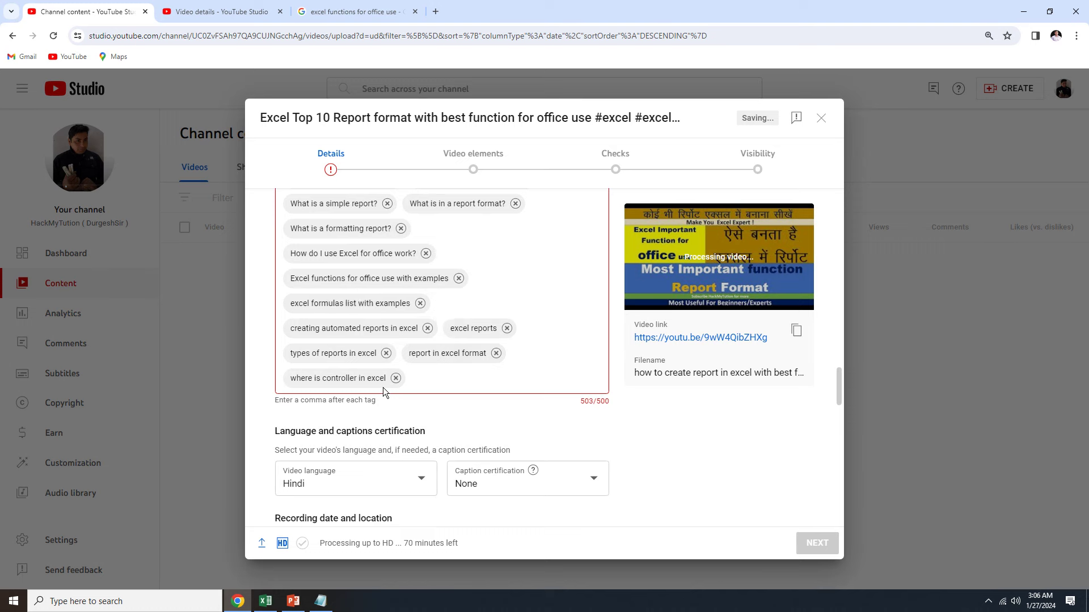
key("BackSpace")
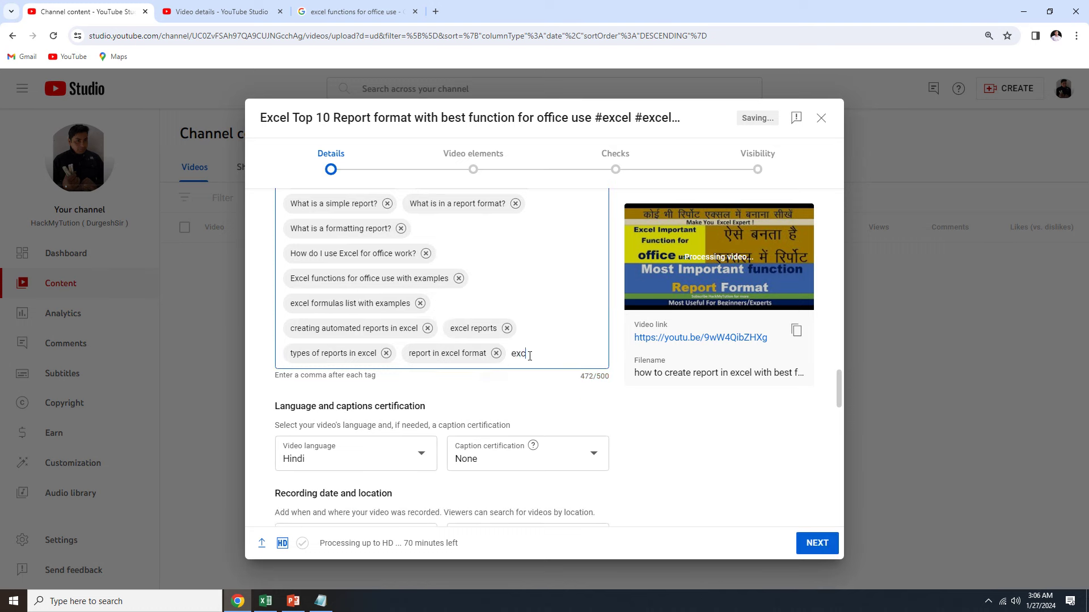
Step: Add the short tags "excel", "report" and "functions" at the end of the tag list
type("excel")
key("comma")
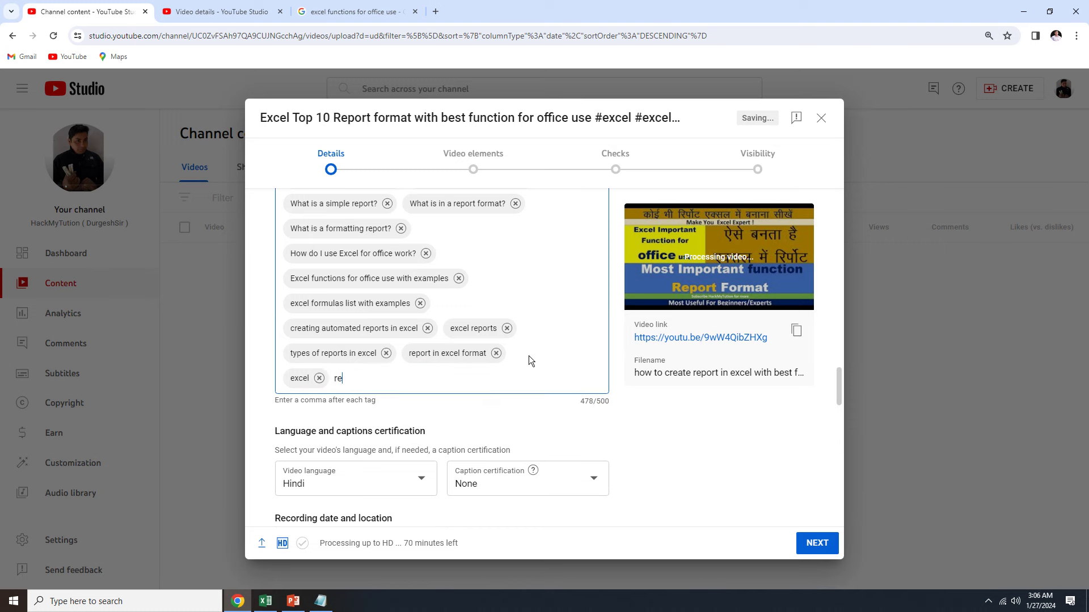
type("report,")
key("comma")
type("func")
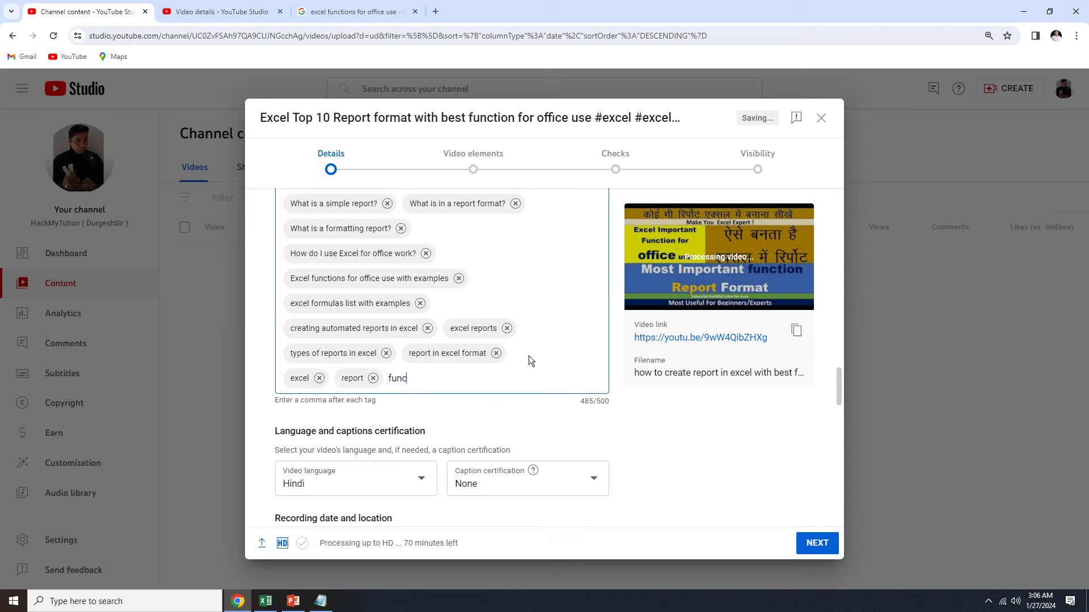
type("tions")
key("comma")
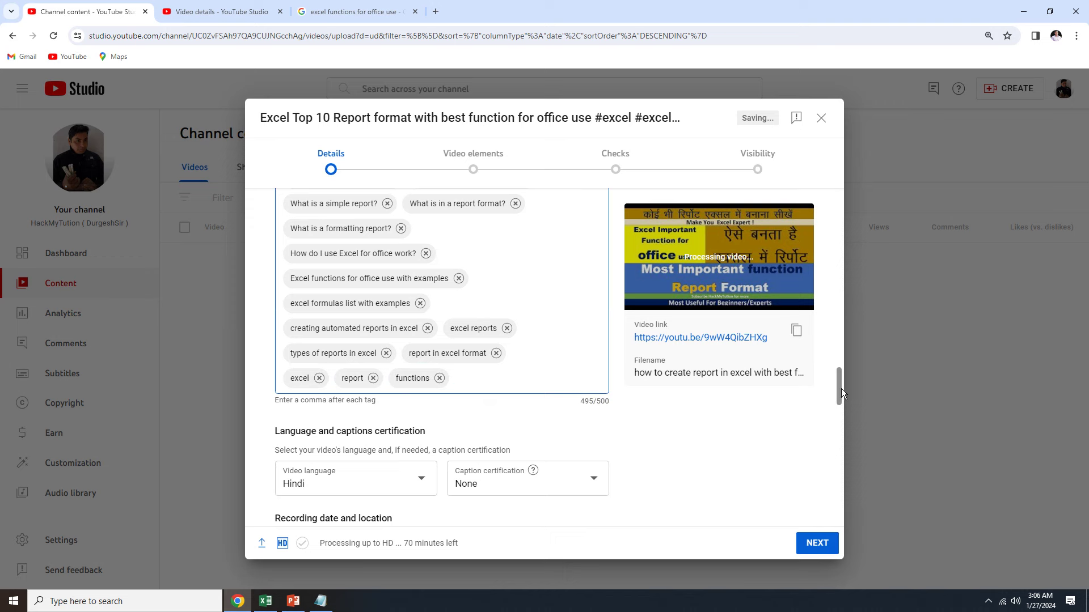
Step: Continue past the video elements and checks, set the visibility to Public and publish the video
scroll(844, 393, "up", 3)
scroll(850, 278, "up", 10)
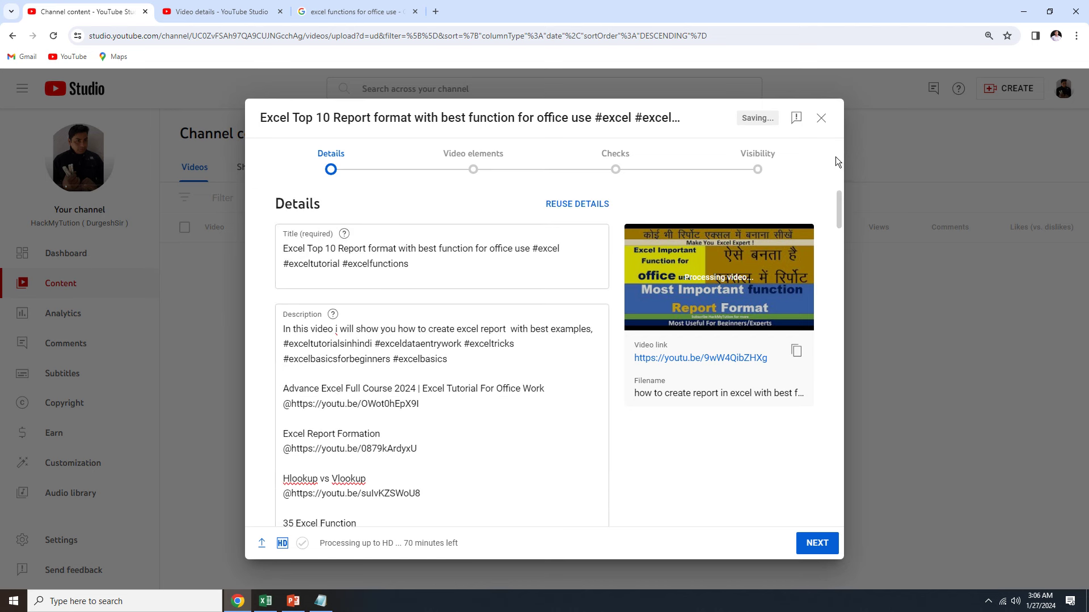
left_click(818, 542)
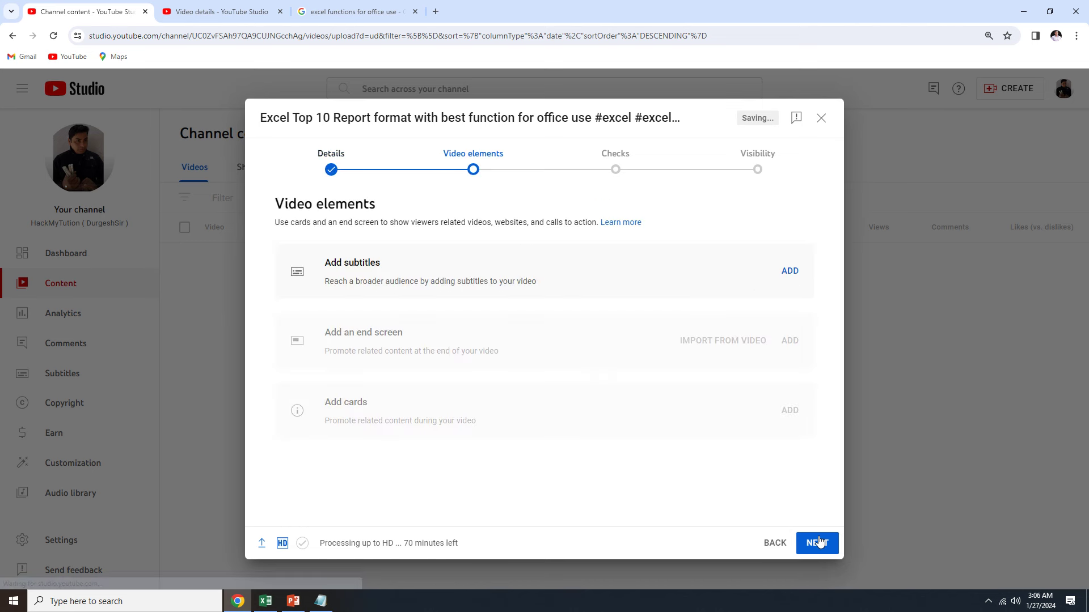
left_click(819, 543)
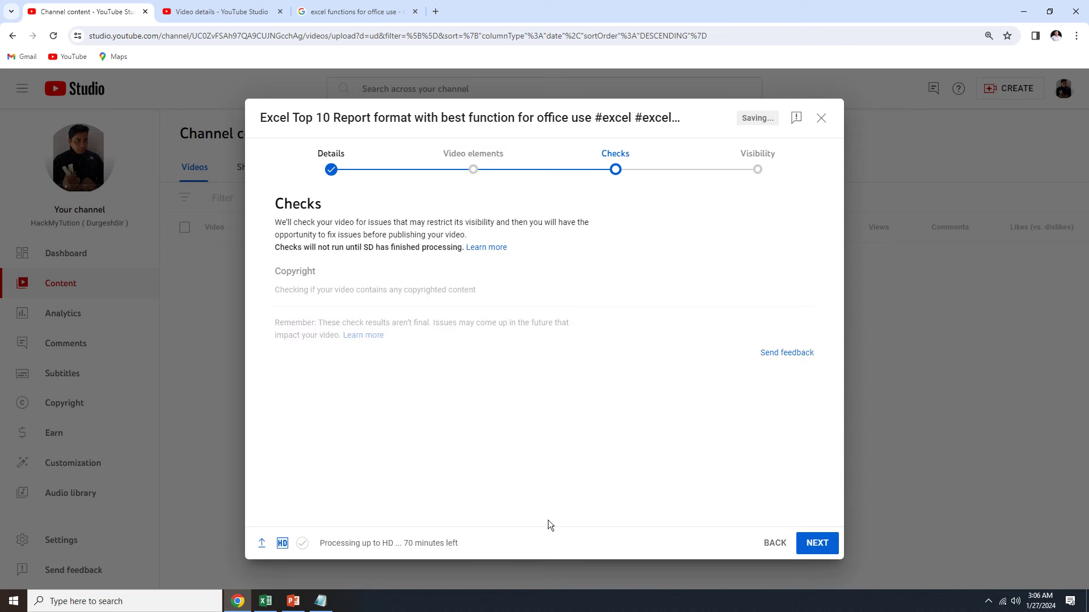
left_click_drag(379, 548, 330, 544)
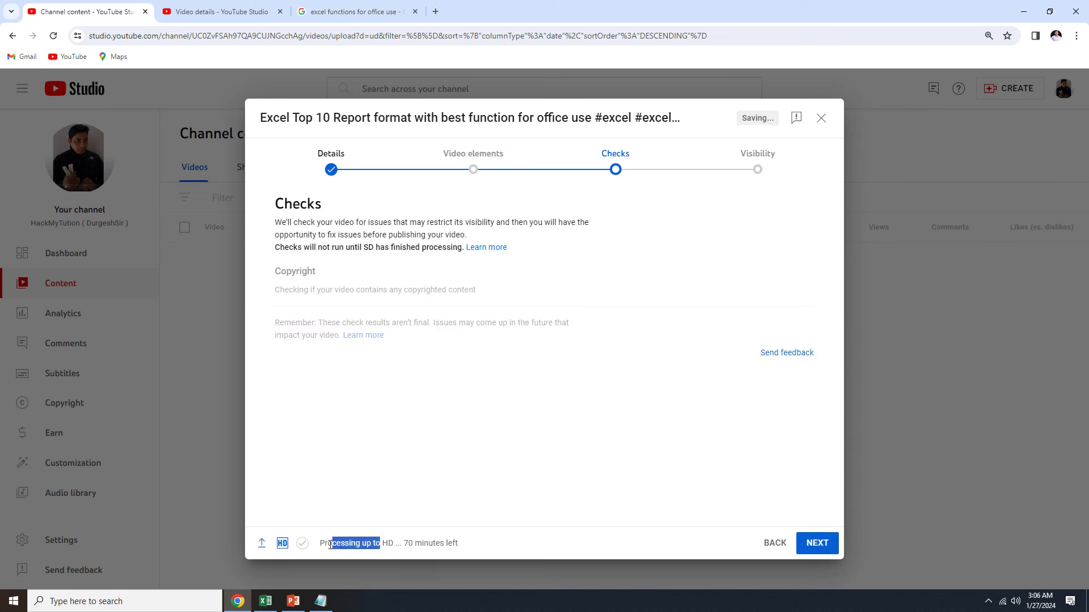
left_click(832, 548)
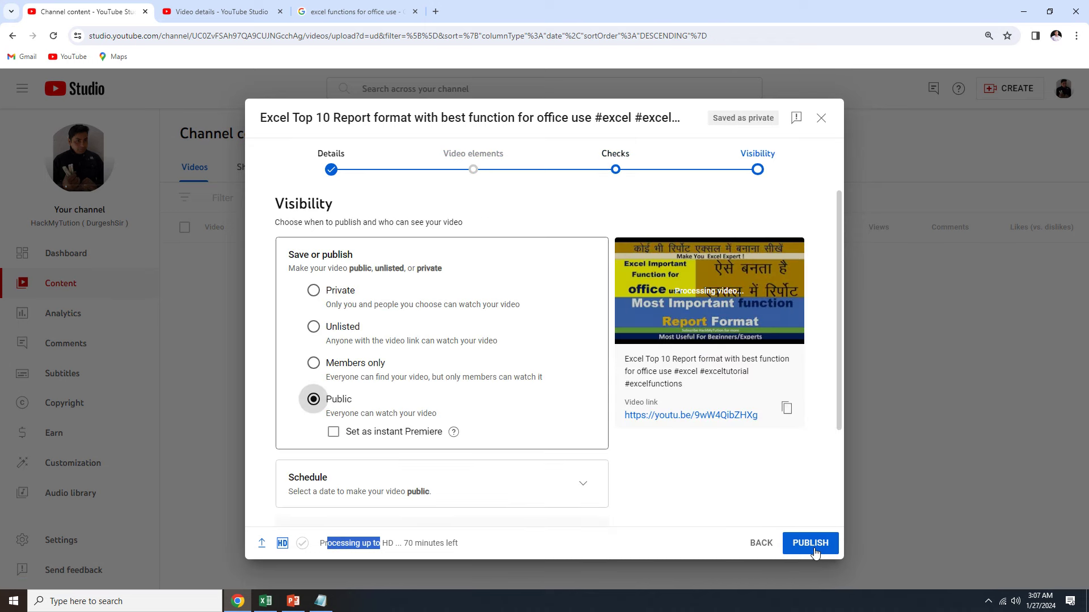
left_click(814, 549)
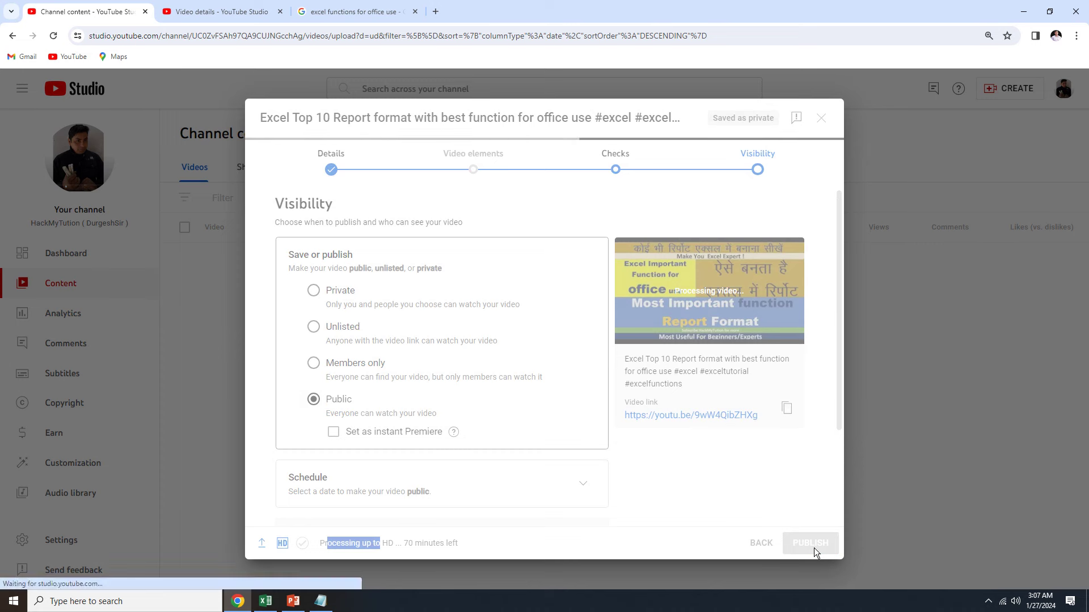